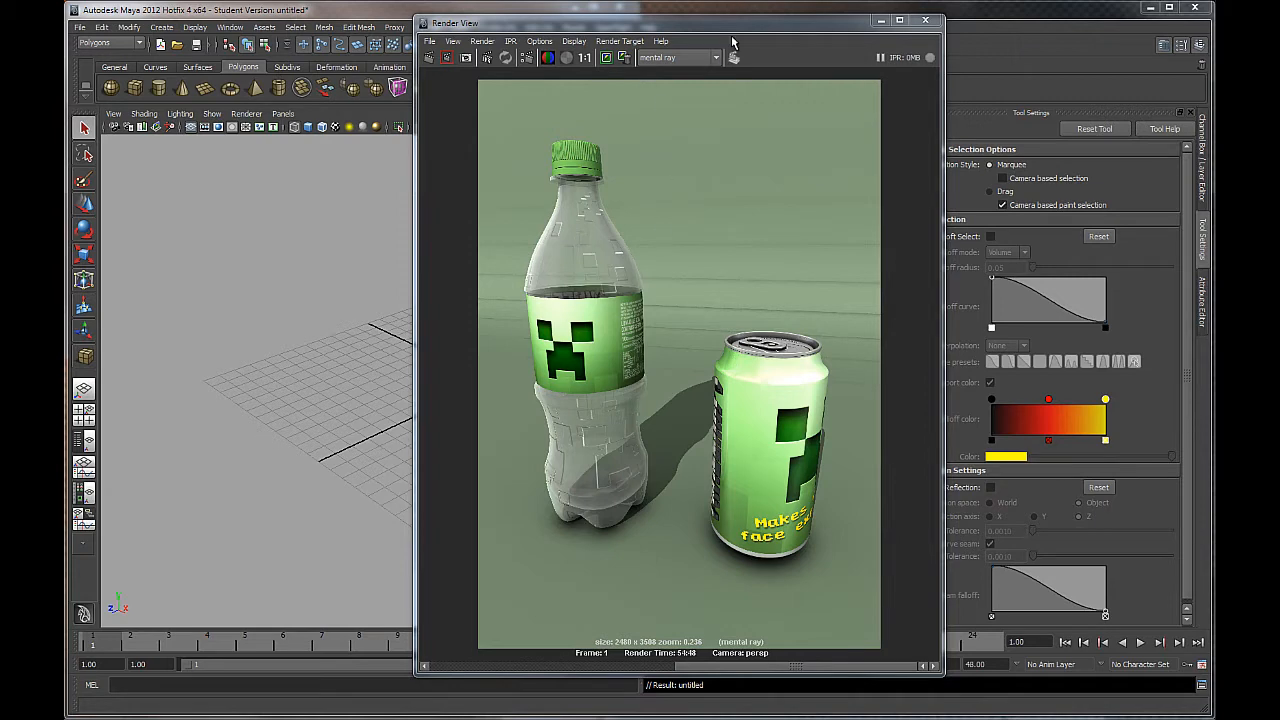
# Move the finished Render View window aside to reveal the empty perspective viewport.
pyautogui.moveTo(734, 27); pyautogui.dragTo(66, 13)
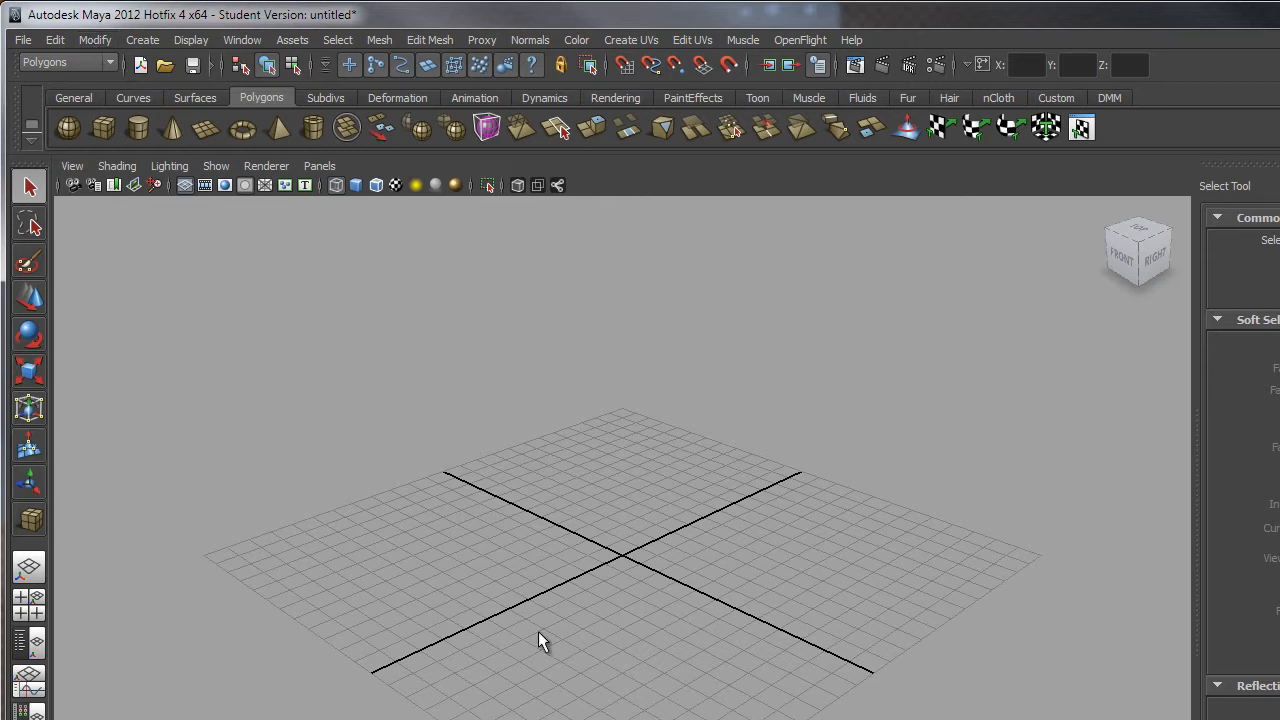
# Create a polygon cube on the grid by drawing its base and pulling up its height.
pyautogui.scroll(-5, 571, 586)
pyautogui.keyDown('alt'); pyautogui.moveTo(686, 514); pyautogui.dragTo(606, 609, button='middle'); pyautogui.keyUp('alt')
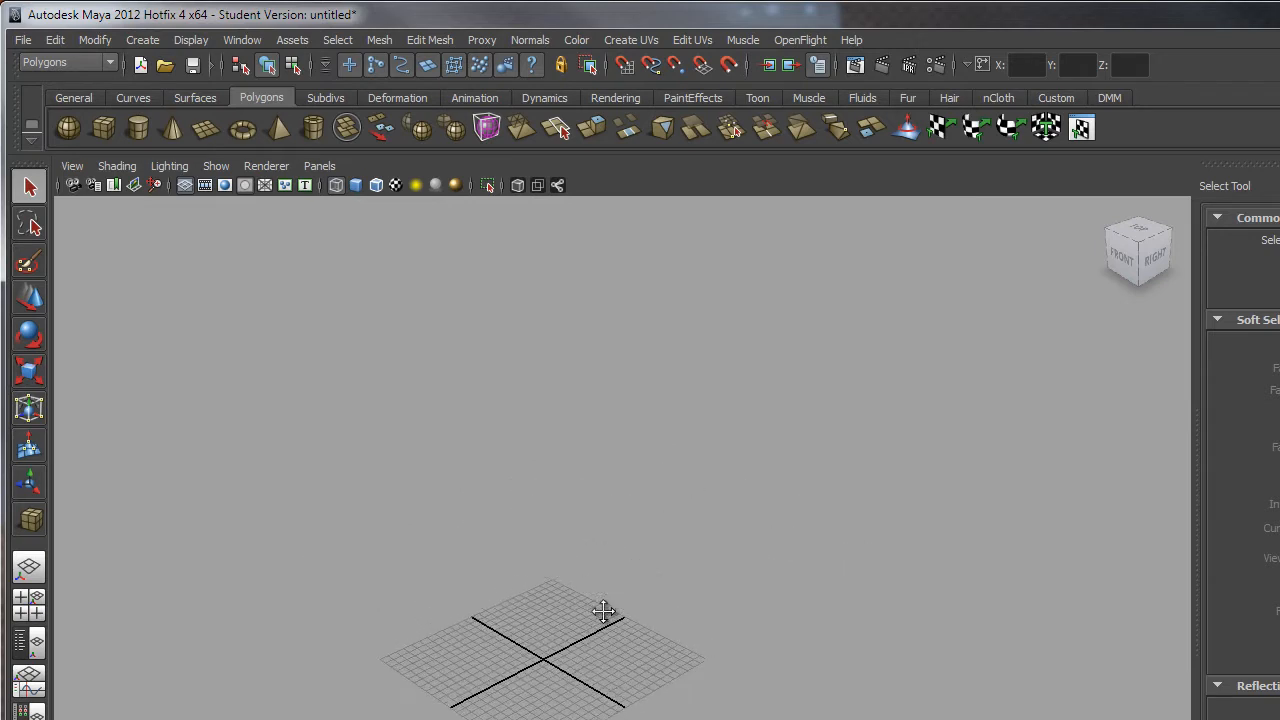
pyautogui.scroll(-5, 586, 571)
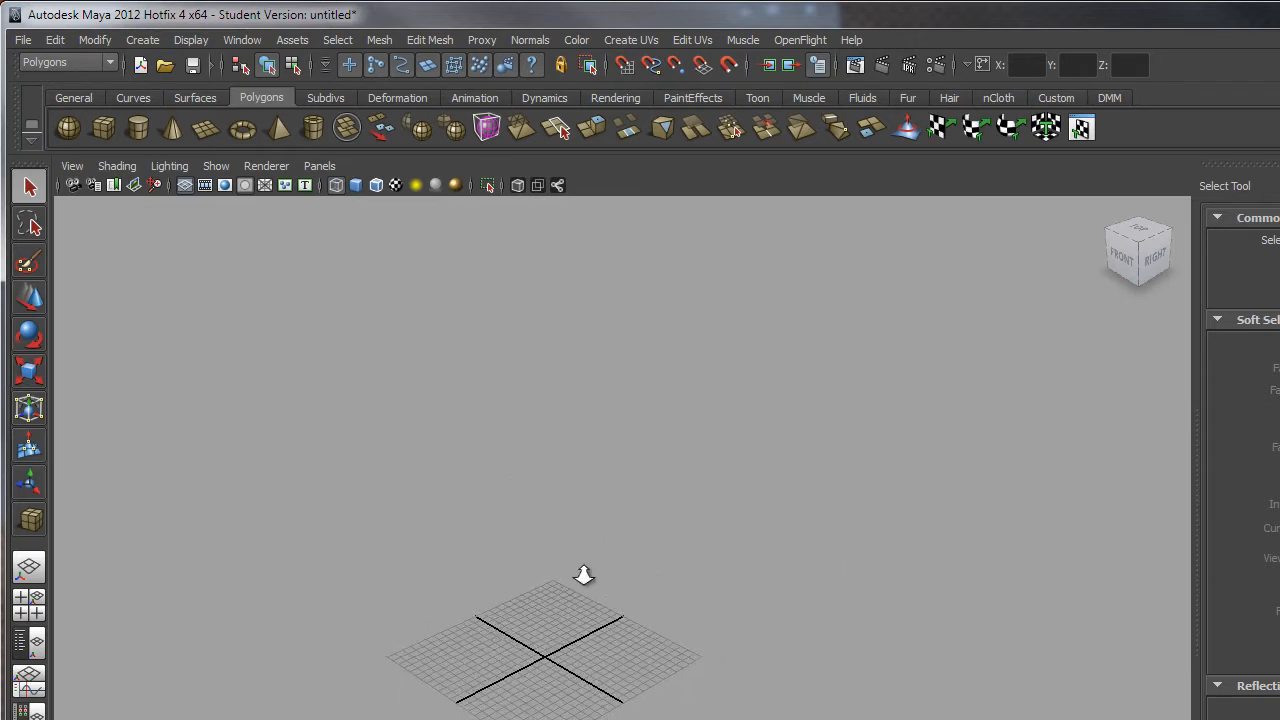
pyautogui.click(104, 129)
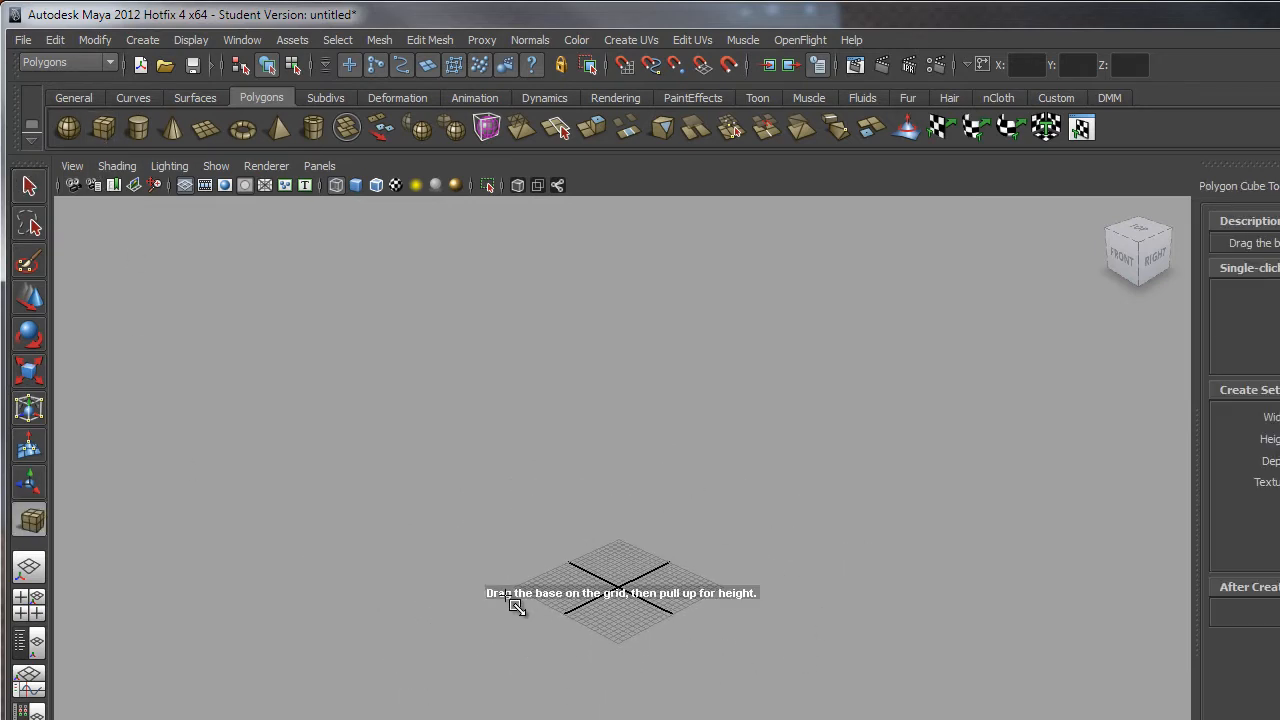
pyautogui.moveTo(514, 590); pyautogui.dragTo(663, 491)
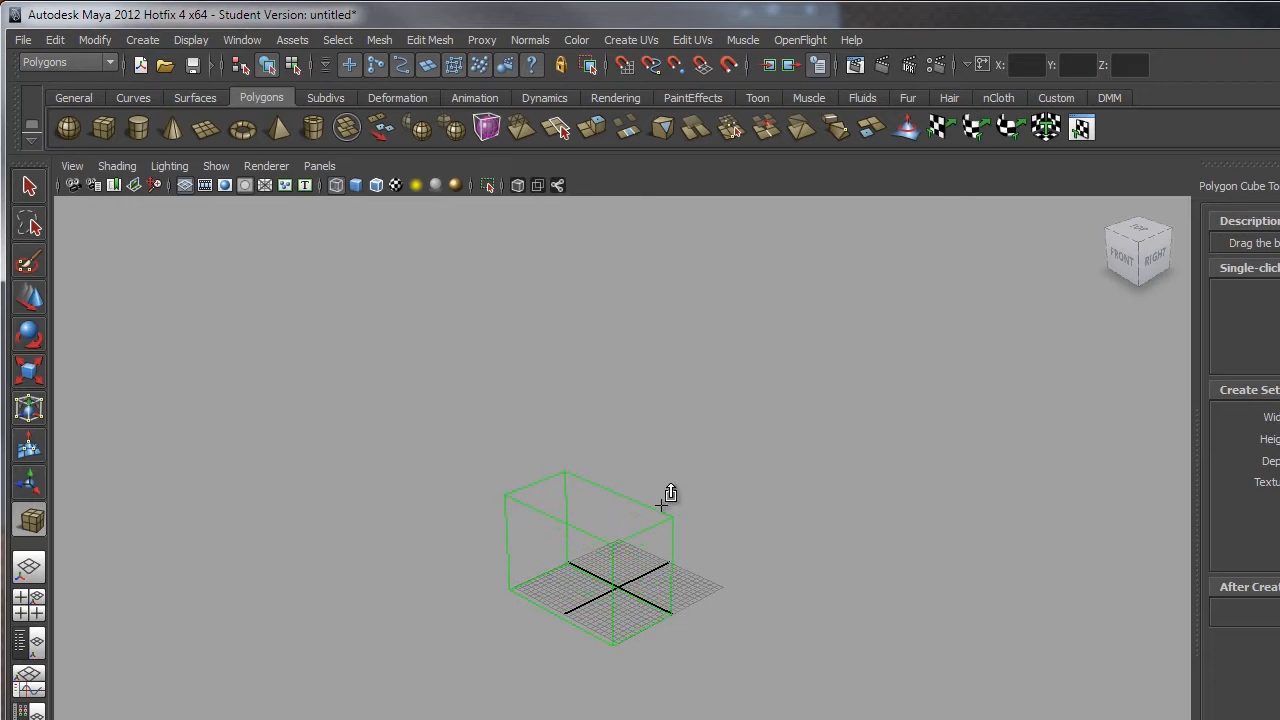
pyautogui.keyDown('alt'); pyautogui.moveTo(714, 629); pyautogui.dragTo(770, 700); pyautogui.keyUp('alt')
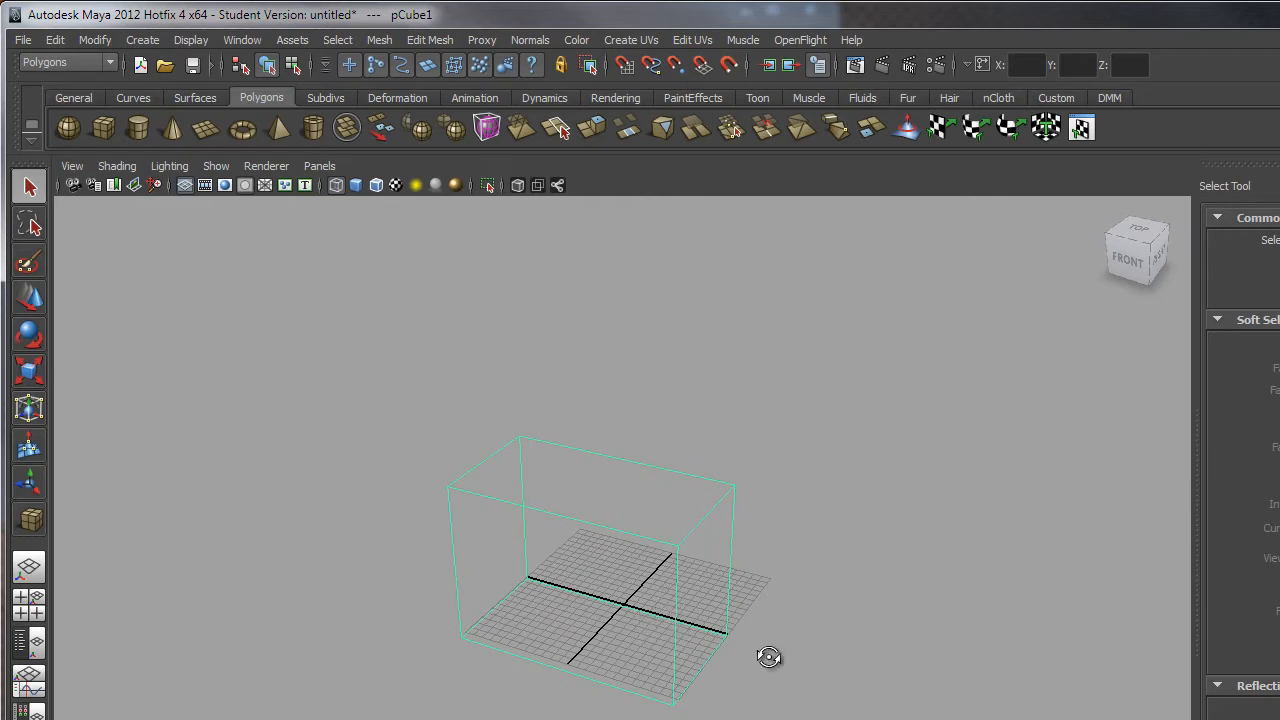
pyautogui.keyDown('alt'); pyautogui.moveTo(766, 657); pyautogui.dragTo(663, 634); pyautogui.keyUp('alt')
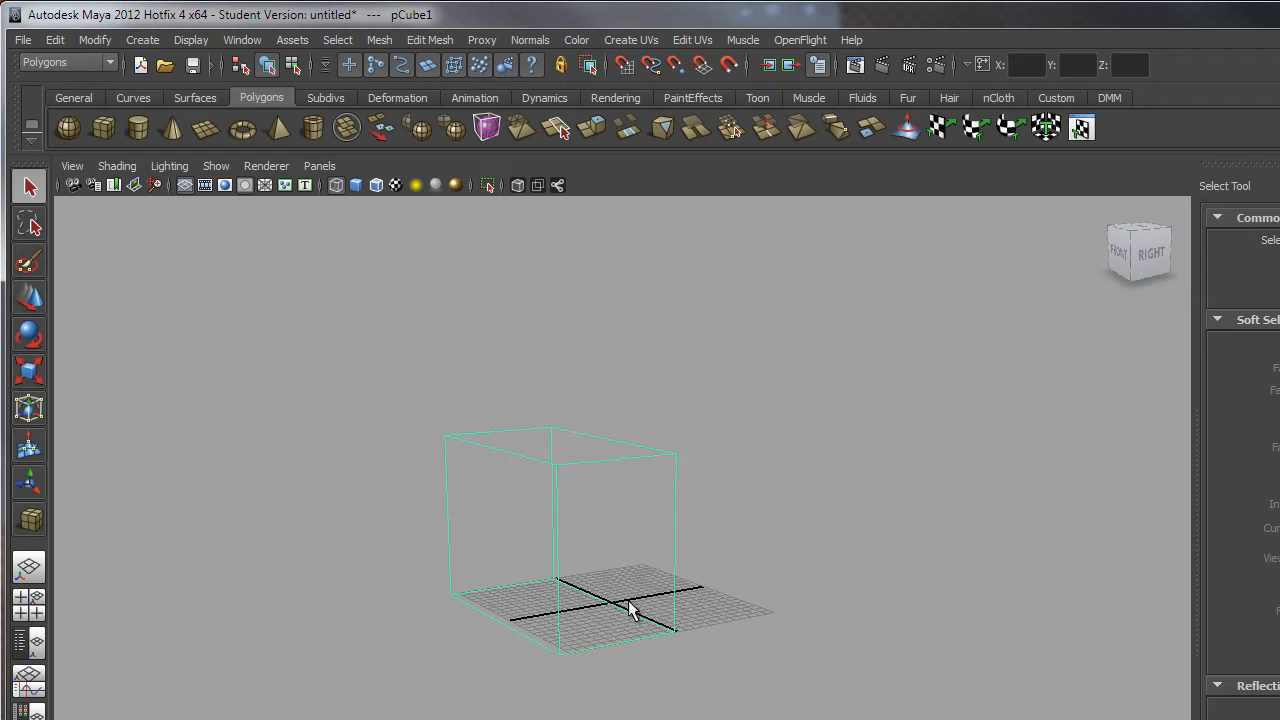
pyautogui.keyDown('alt'); pyautogui.moveTo(766, 680); pyautogui.dragTo(644, 560); pyautogui.keyUp('alt')
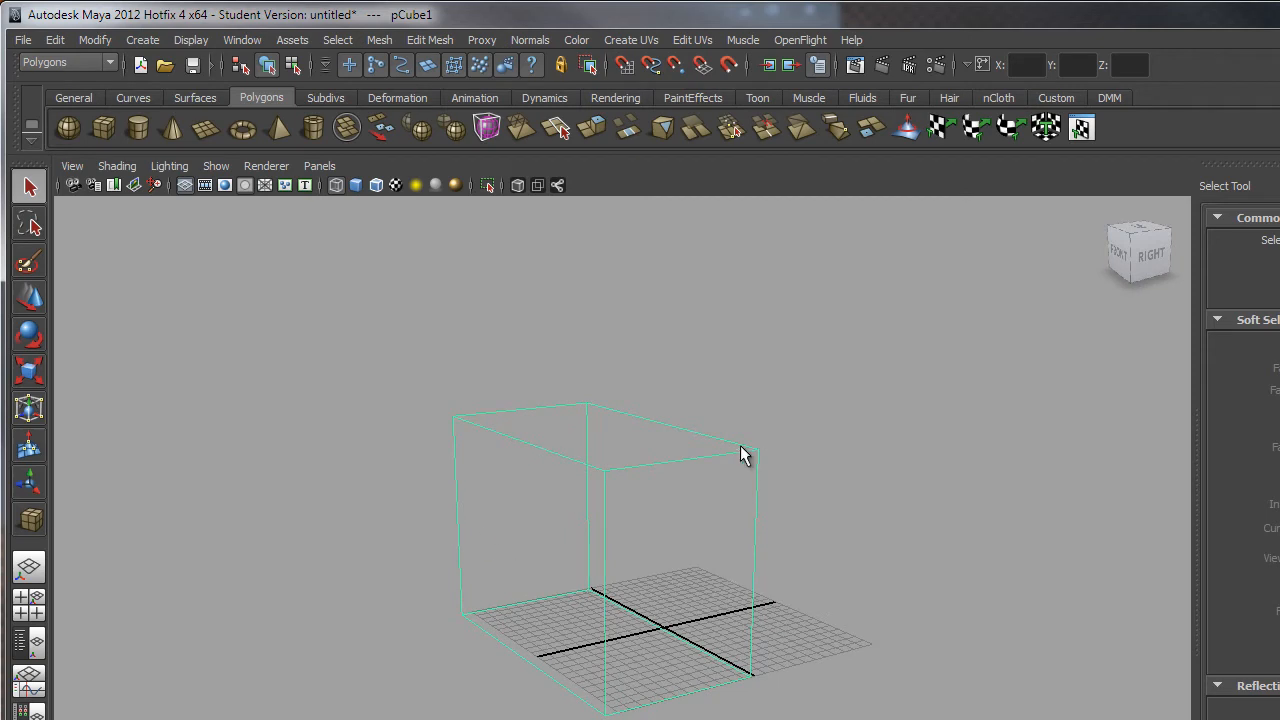
# Switch the viewport to smooth shading so the box appears solid.
pyautogui.click(357, 186)
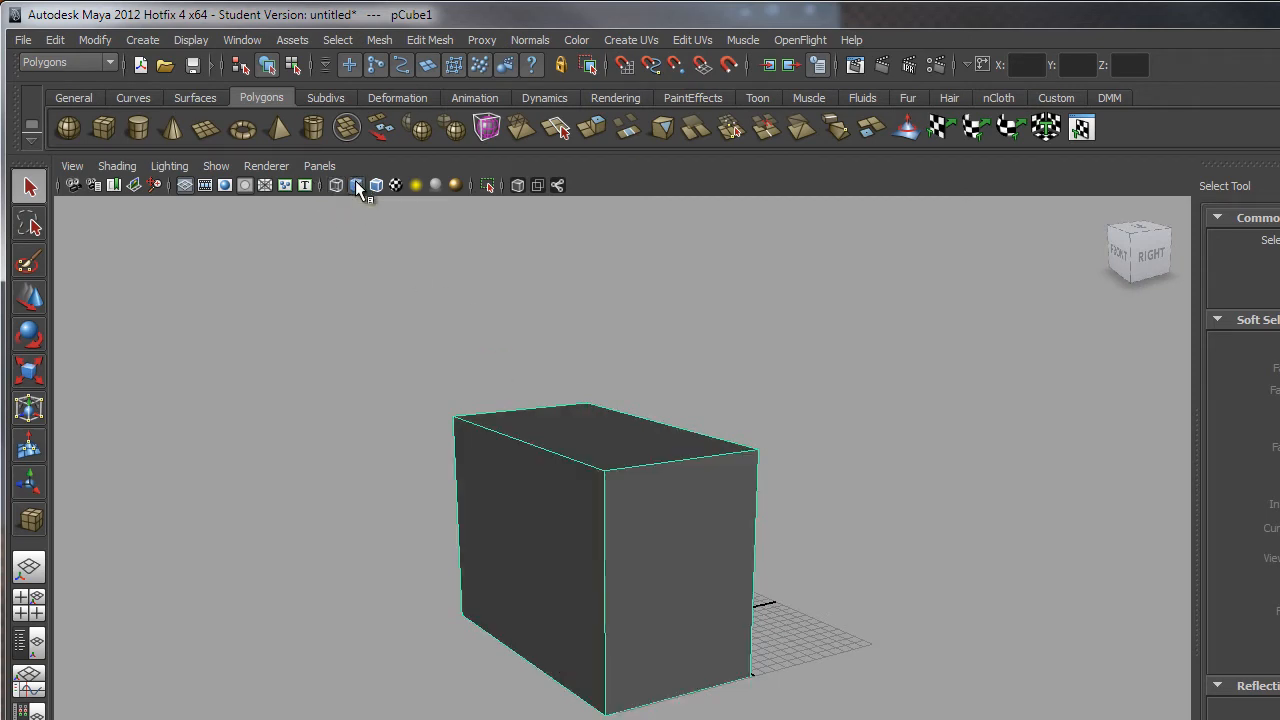
pyautogui.keyDown('alt'); pyautogui.moveTo(857, 526); pyautogui.dragTo(780, 540); pyautogui.keyUp('alt')
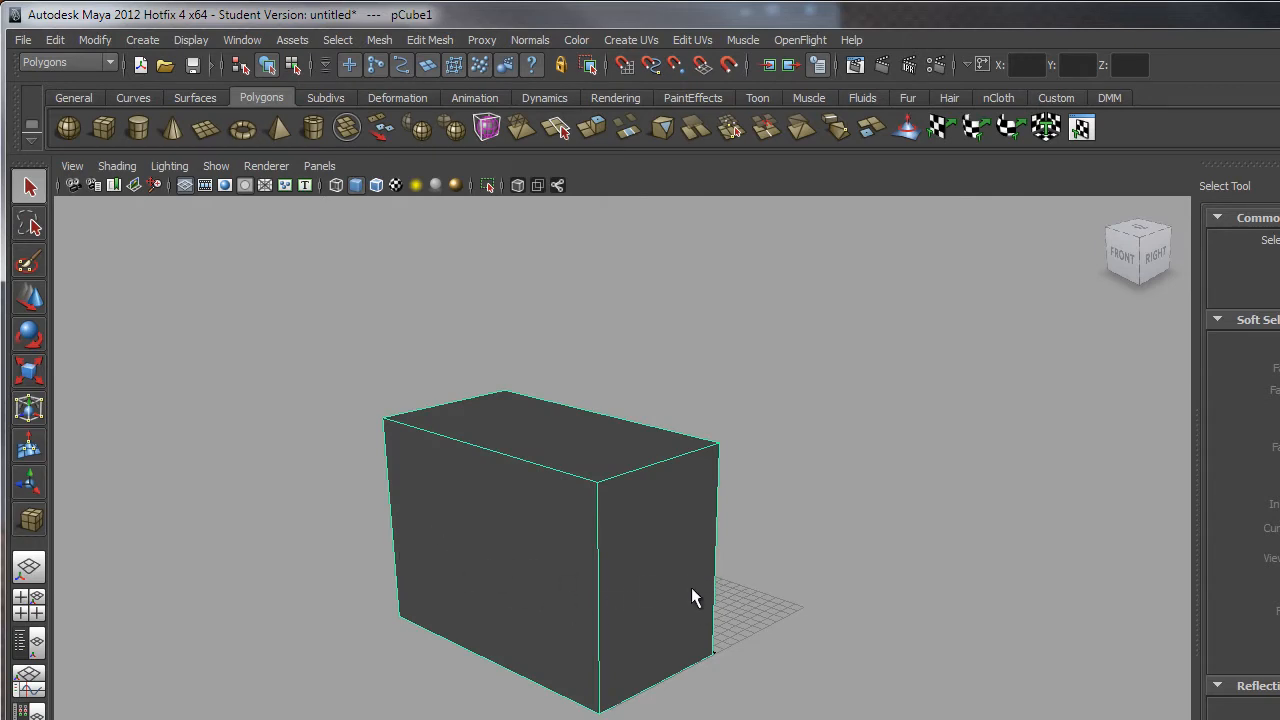
pyautogui.keyDown('alt'); pyautogui.moveTo(691, 588); pyautogui.dragTo(482, 457); pyautogui.keyUp('alt')
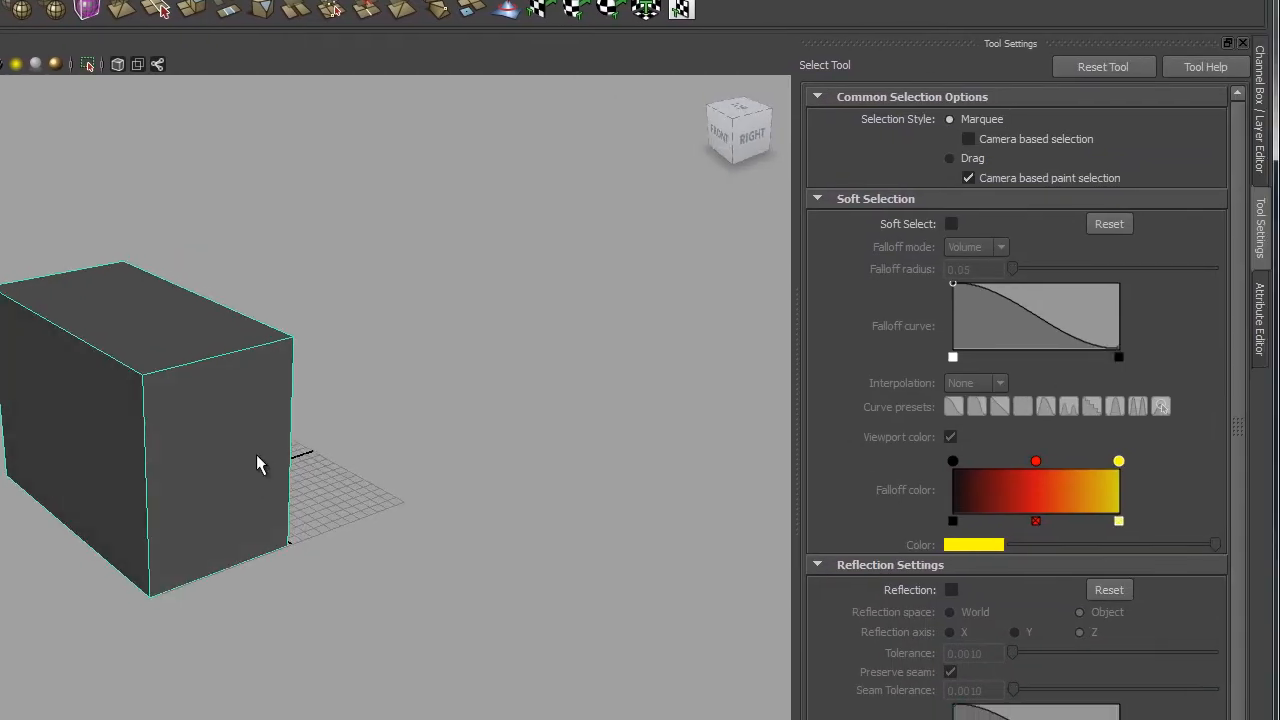
# In the Channel Box, set the box's Translate X and Translate Z to 0.
pyautogui.click(1258, 97)
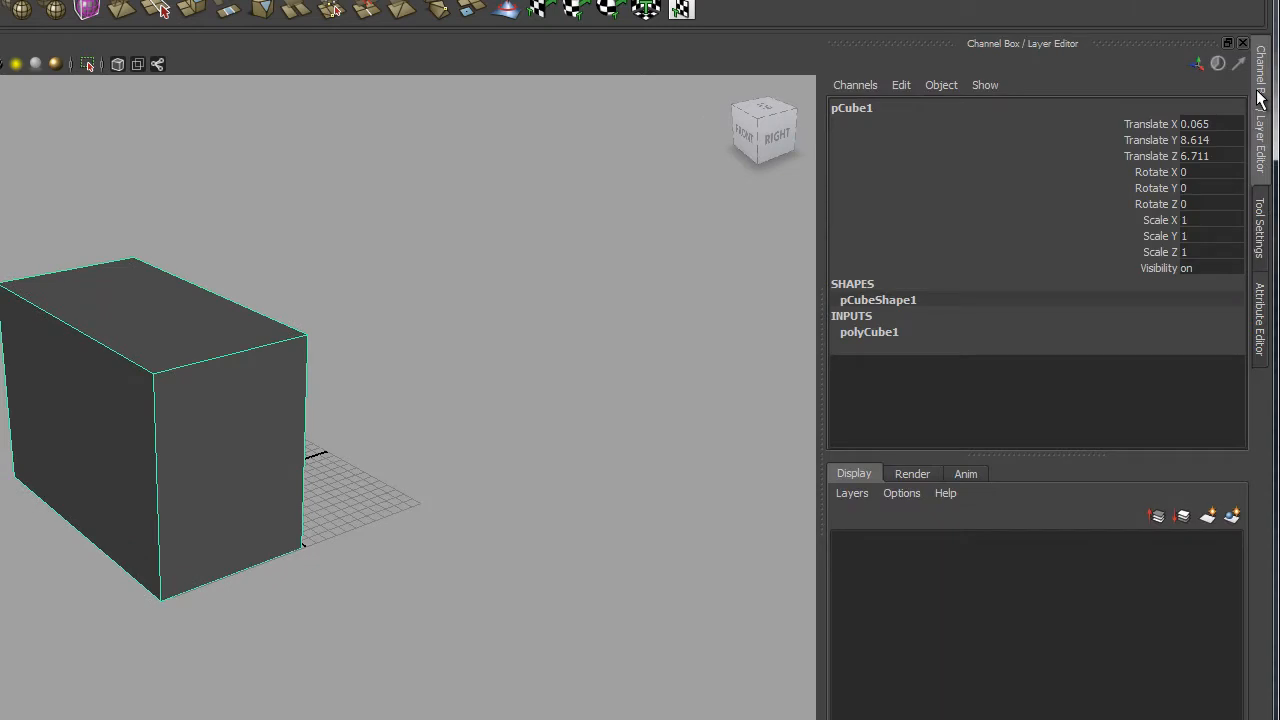
pyautogui.click(869, 333)
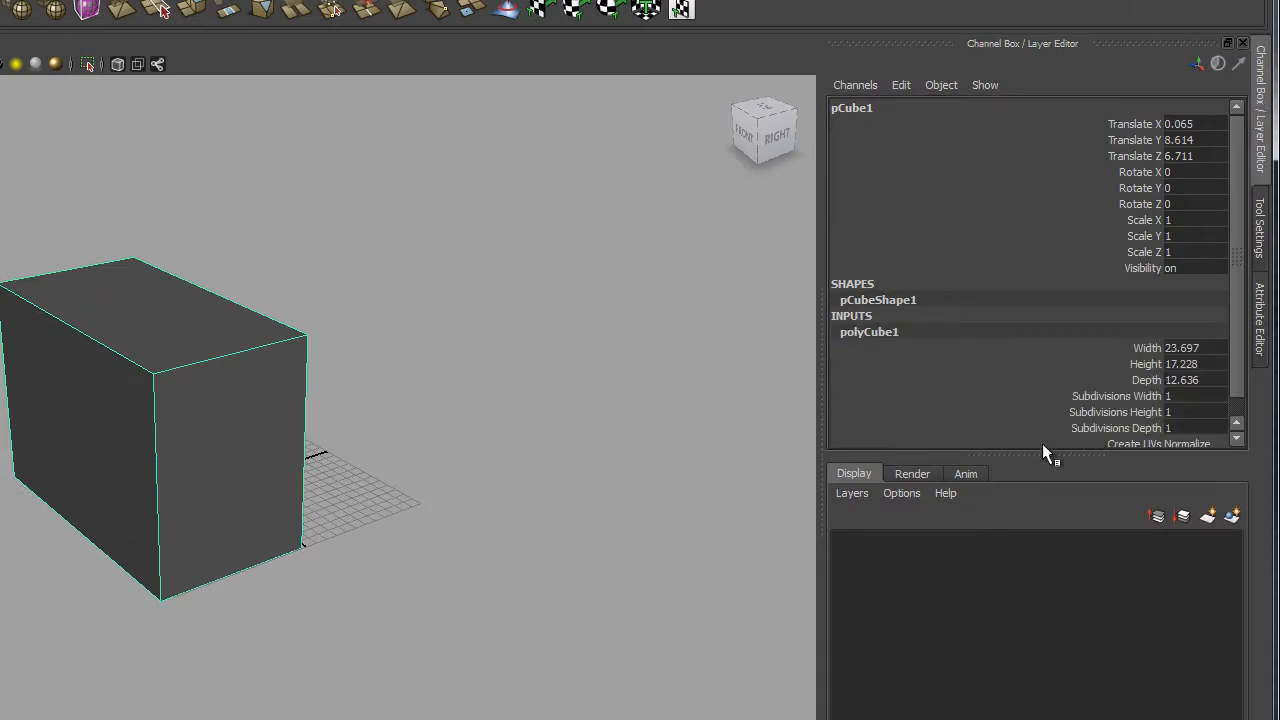
pyautogui.moveTo(1015, 456); pyautogui.dragTo(1002, 622)
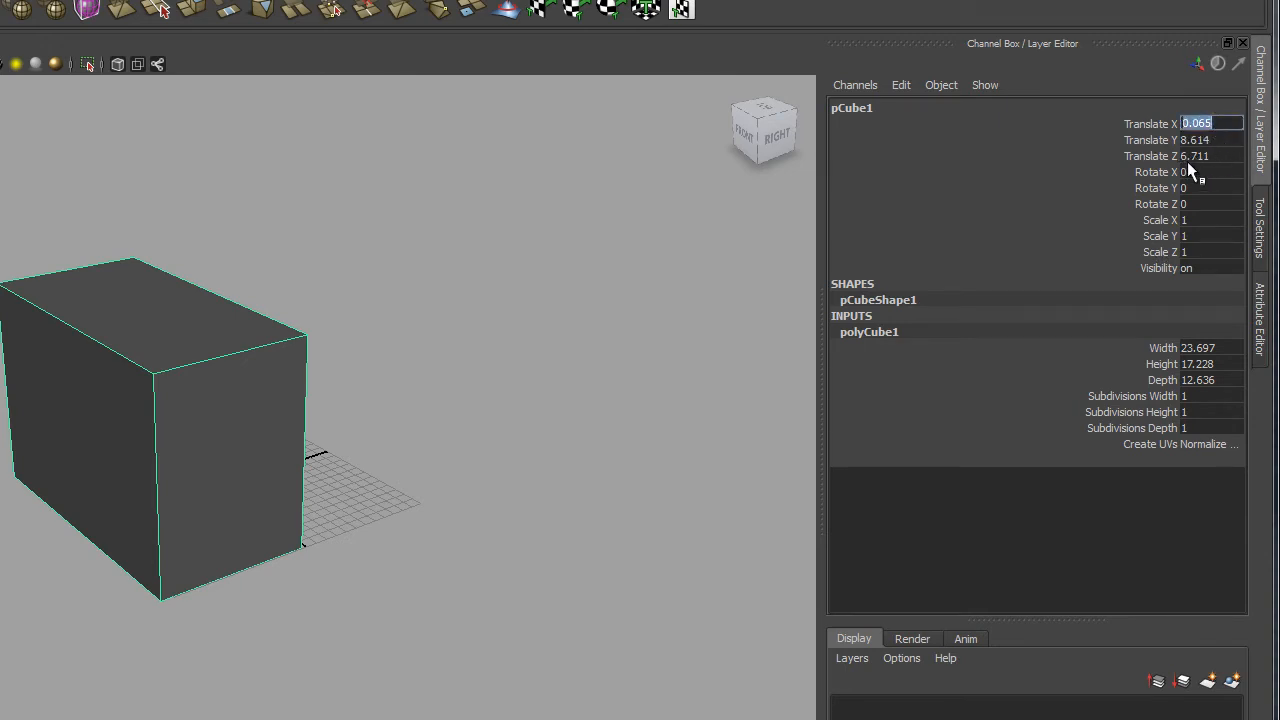
pyautogui.write('0')
pyautogui.press('Tab')
pyautogui.press('Tab')
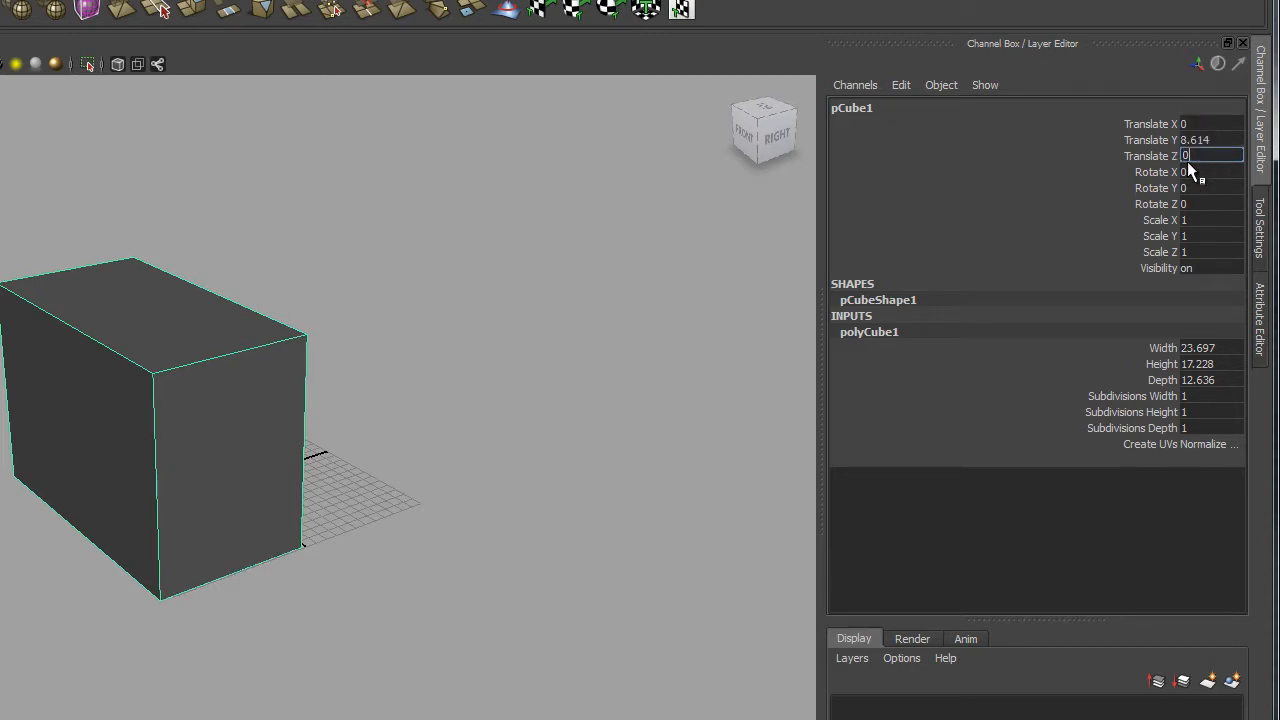
pyautogui.write('0')
pyautogui.press('Return')
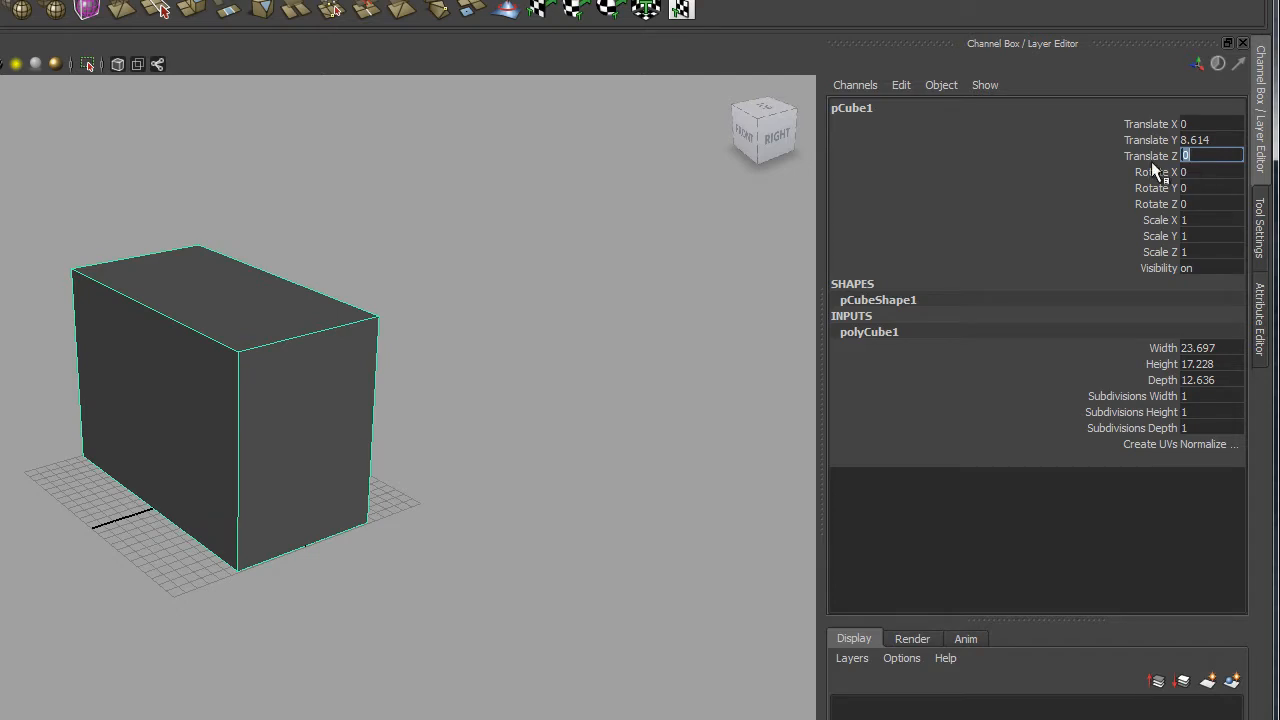
pyautogui.keyDown('alt'); pyautogui.moveTo(491, 346); pyautogui.dragTo(783, 289); pyautogui.keyUp('alt')
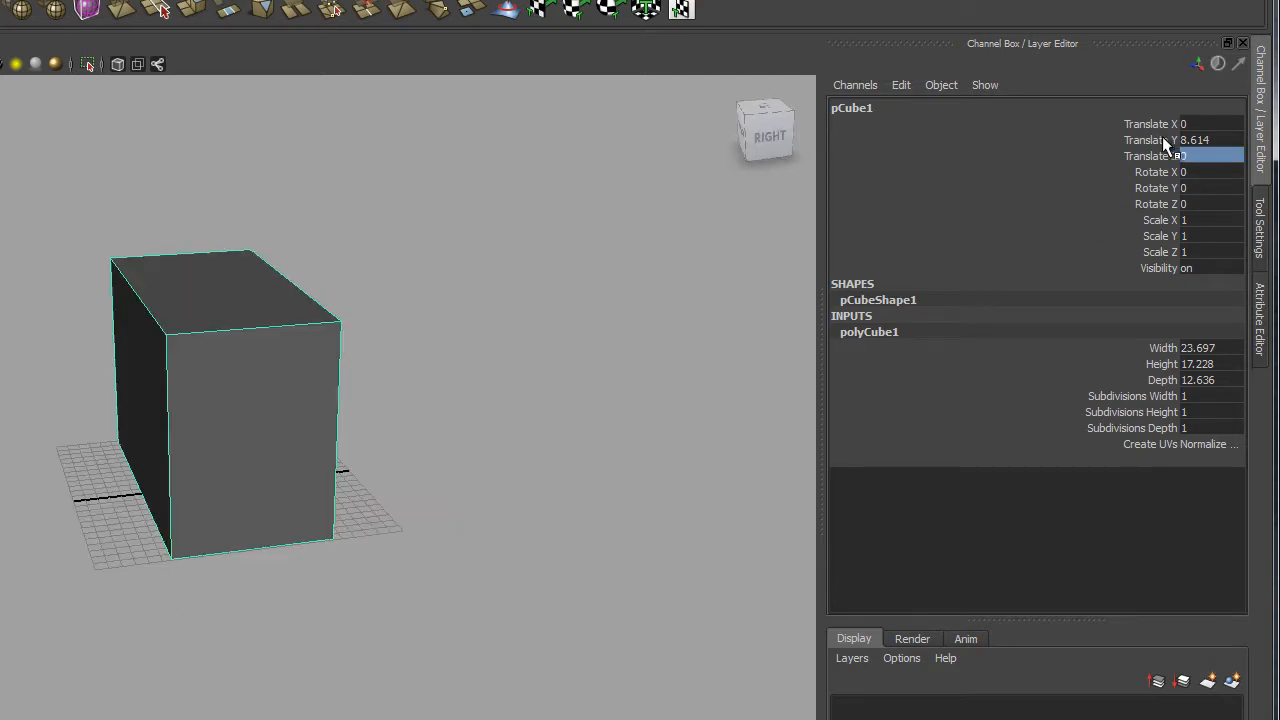
pyautogui.keyDown('alt'); pyautogui.moveTo(711, 418); pyautogui.dragTo(334, 477); pyautogui.keyUp('alt')
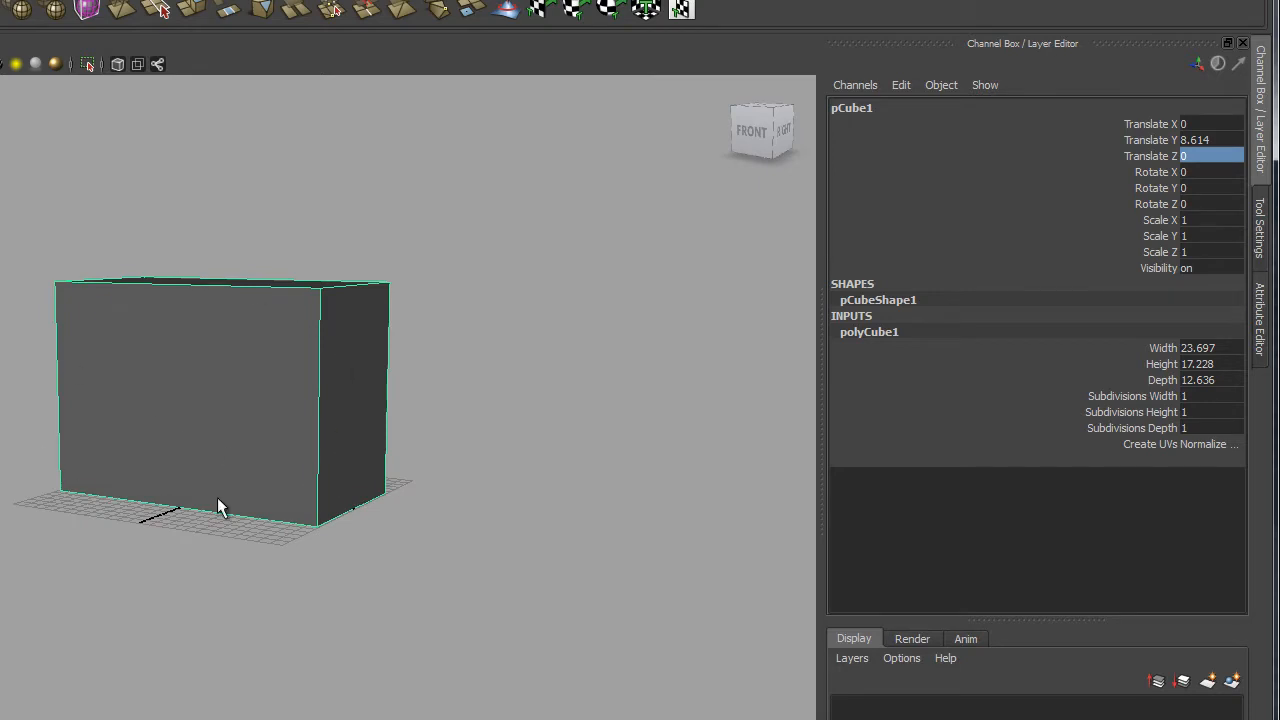
pyautogui.keyDown('alt'); pyautogui.moveTo(217, 497); pyautogui.dragTo(220, 514); pyautogui.keyUp('alt')
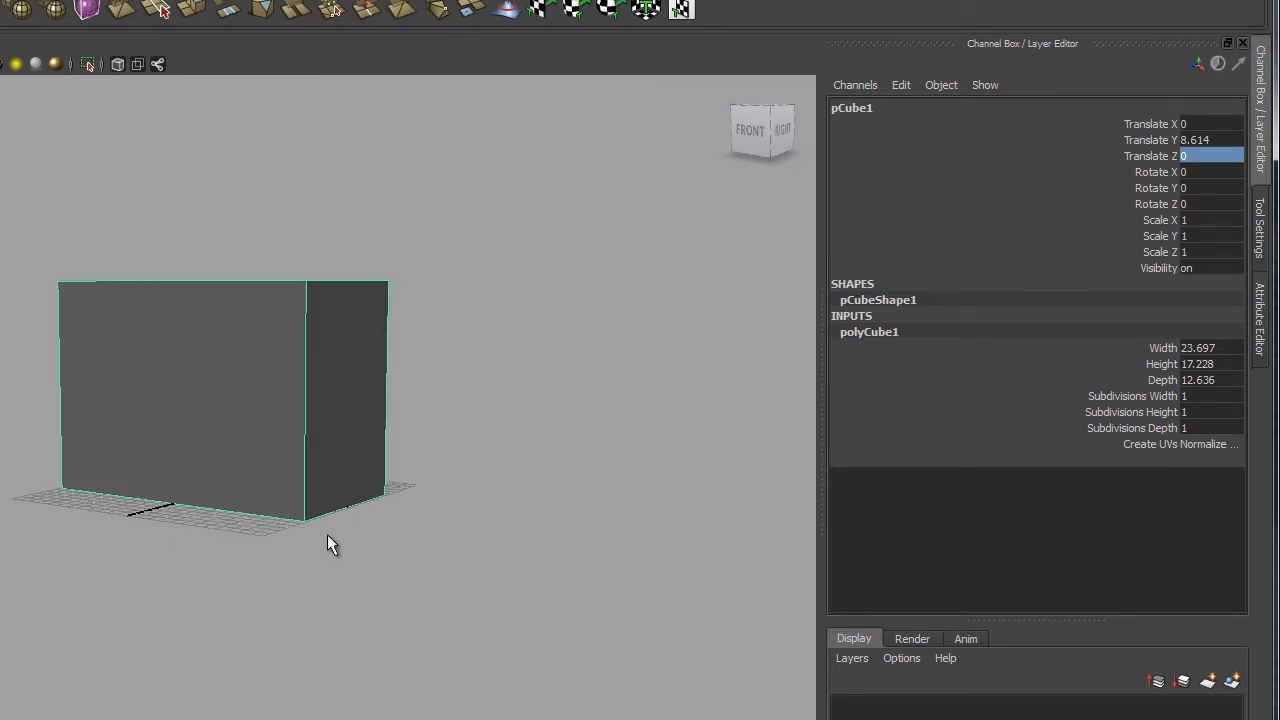
pyautogui.keyDown('alt'); pyautogui.moveTo(330, 542); pyautogui.dragTo(233, 575); pyautogui.keyUp('alt')
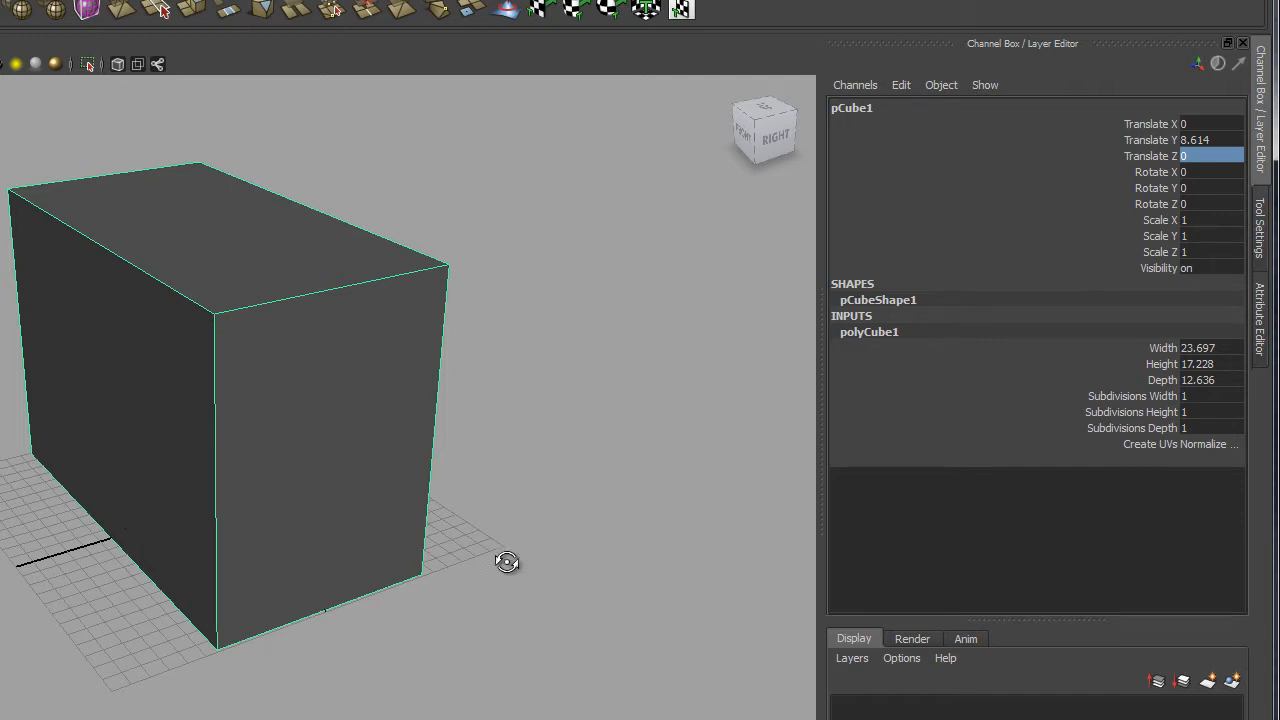
pyautogui.keyDown('alt'); pyautogui.moveTo(509, 560); pyautogui.dragTo(501, 602); pyautogui.keyUp('alt')
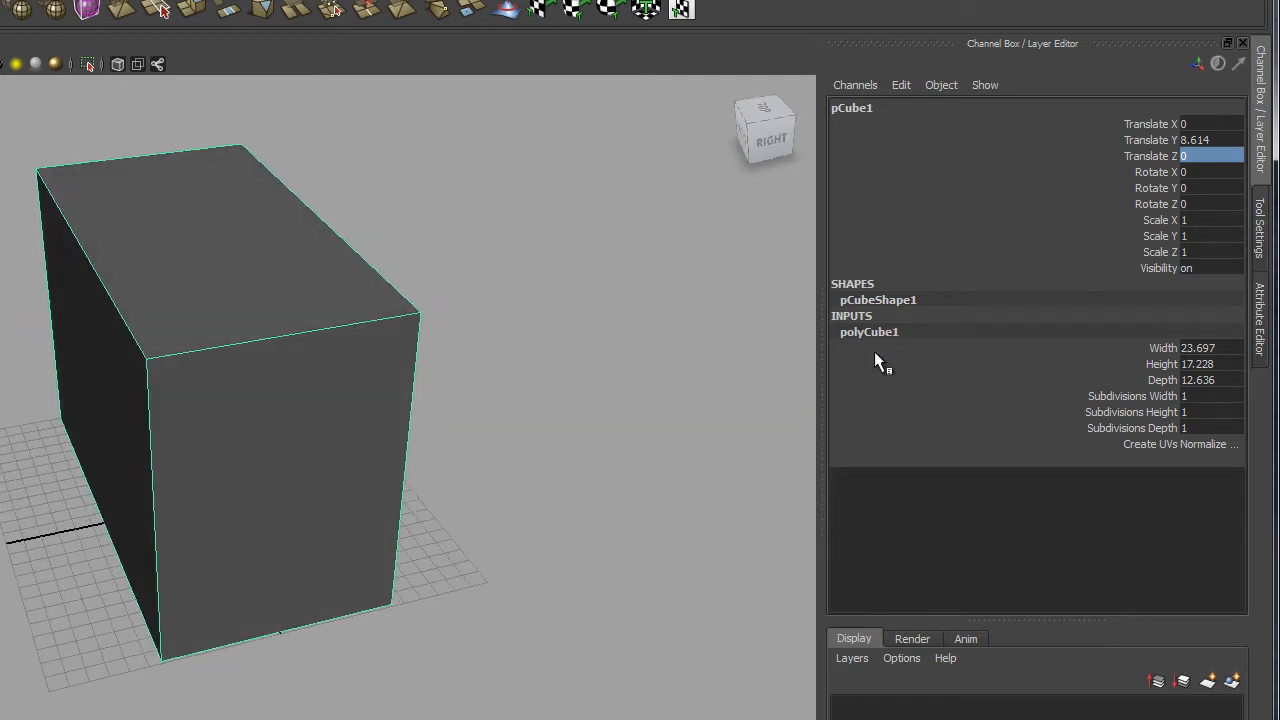
# Set the cube's Subdivisions Height and Depth to 3 each.
pyautogui.moveTo(1193, 411); pyautogui.dragTo(1198, 428)
pyautogui.click(1197, 427)
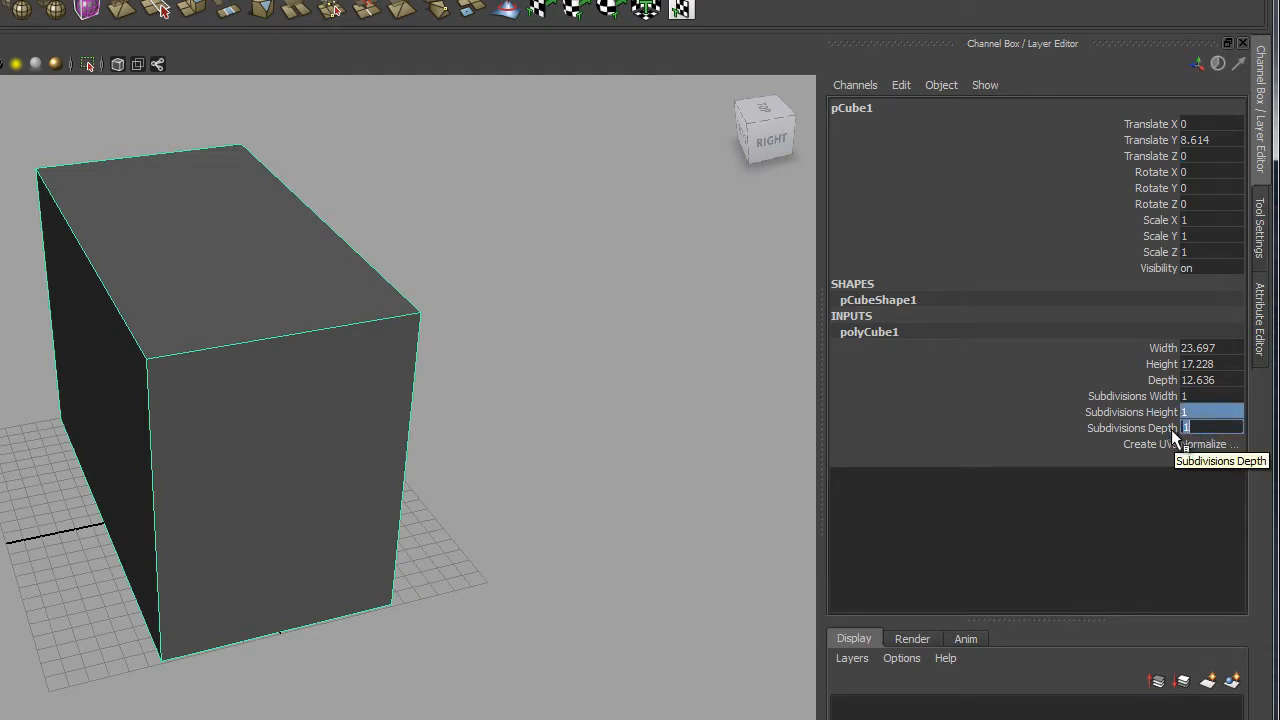
pyautogui.press('Return')
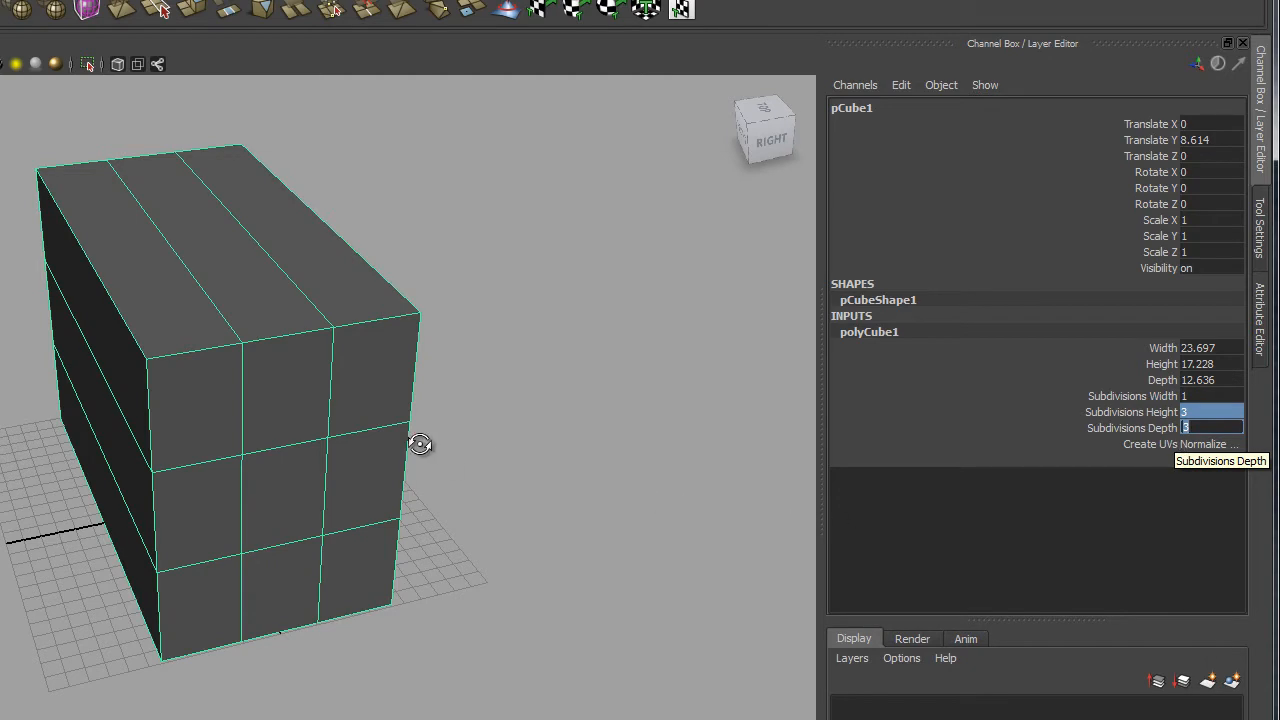
pyautogui.keyDown('alt'); pyautogui.moveTo(420, 443); pyautogui.dragTo(362, 387); pyautogui.keyUp('alt')
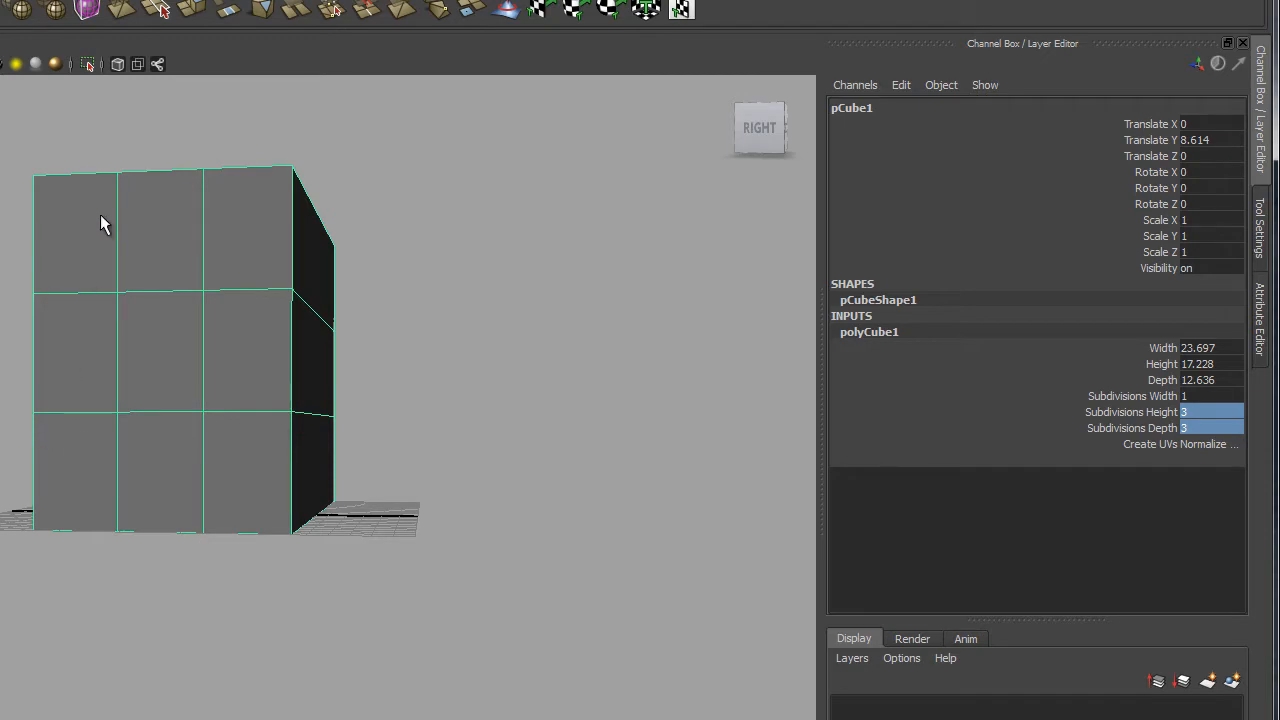
pyautogui.keyDown('alt'); pyautogui.moveTo(158, 337); pyautogui.dragTo(430, 420); pyautogui.keyUp('alt')
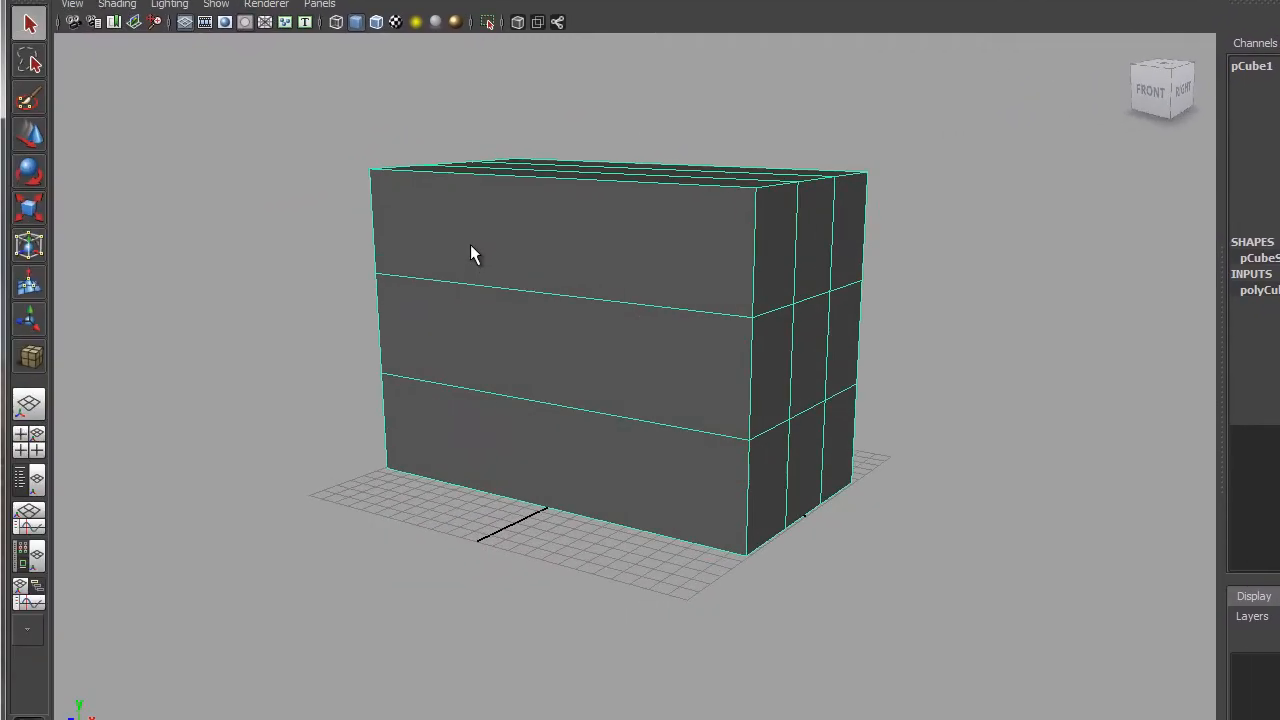
pyautogui.keyDown('alt'); pyautogui.moveTo(920, 506); pyautogui.dragTo(699, 361); pyautogui.keyUp('alt')
pyautogui.keyDown('alt'); pyautogui.moveTo(773, 392); pyautogui.dragTo(732, 385); pyautogui.keyUp('alt')
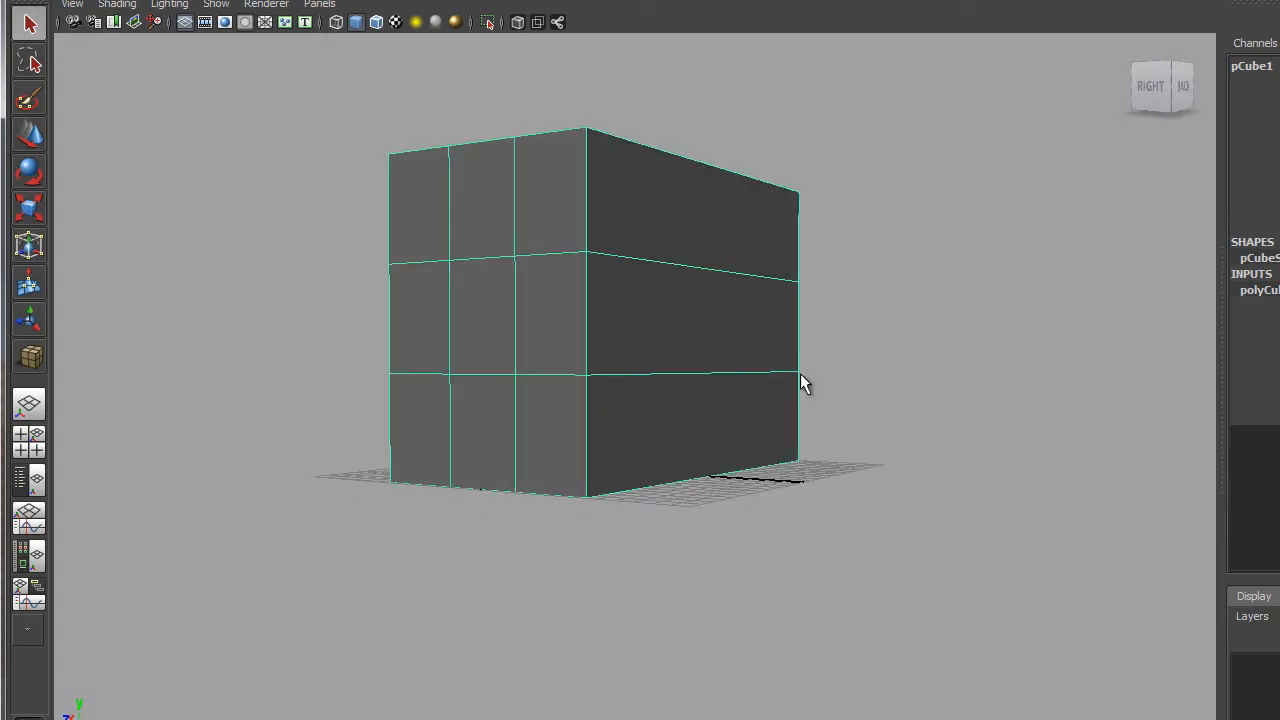
pyautogui.keyDown('alt'); pyautogui.moveTo(716, 376); pyautogui.dragTo(706, 346); pyautogui.keyUp('alt')
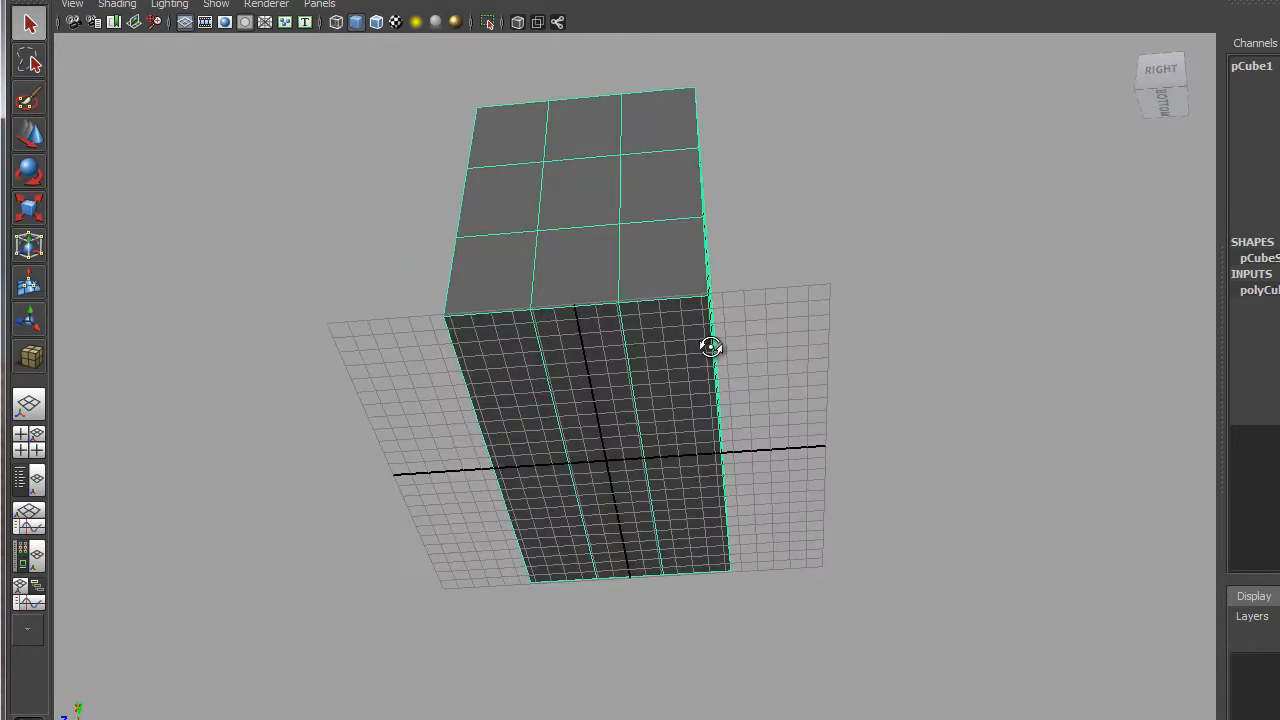
pyautogui.keyDown('alt'); pyautogui.moveTo(668, 443); pyautogui.dragTo(717, 469); pyautogui.keyUp('alt')
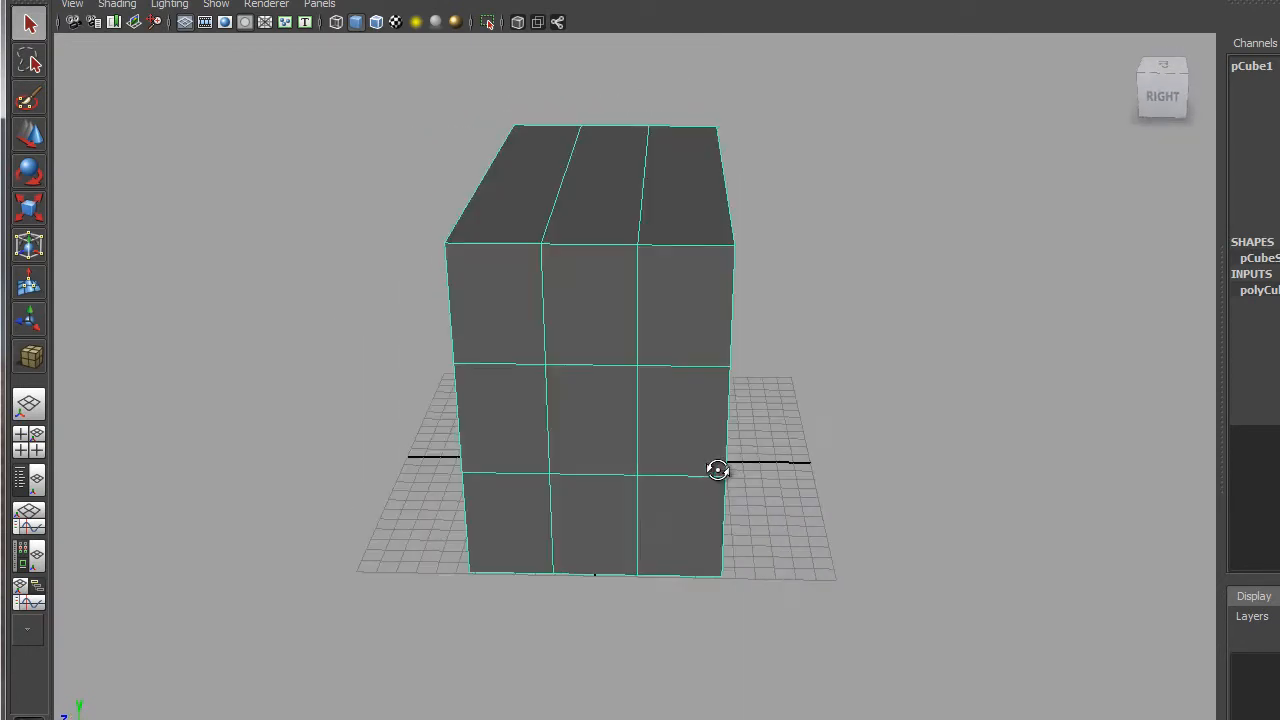
# Hide the ground grid and view the cube from below.
pyautogui.click(184, 24)
pyautogui.keyDown('alt'); pyautogui.moveTo(775, 492); pyautogui.dragTo(692, 421); pyautogui.keyUp('alt')
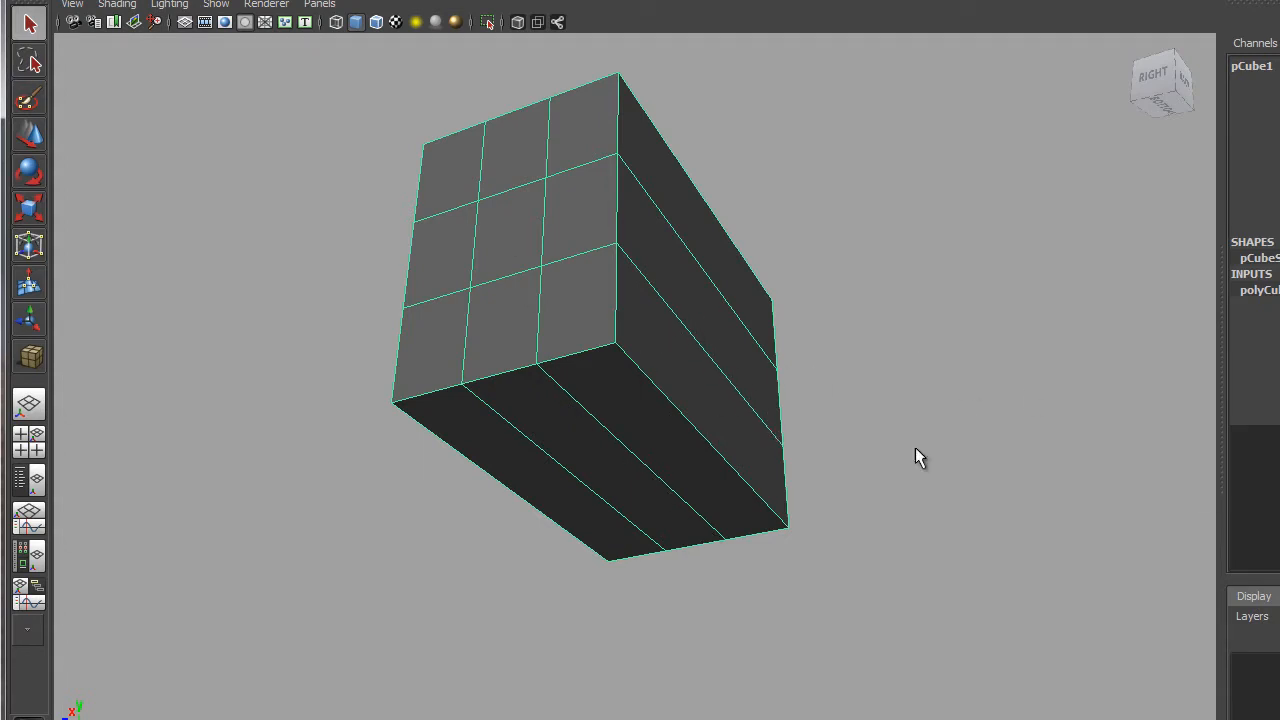
pyautogui.keyDown('alt'); pyautogui.moveTo(643, 386); pyautogui.dragTo(606, 374); pyautogui.keyUp('alt')
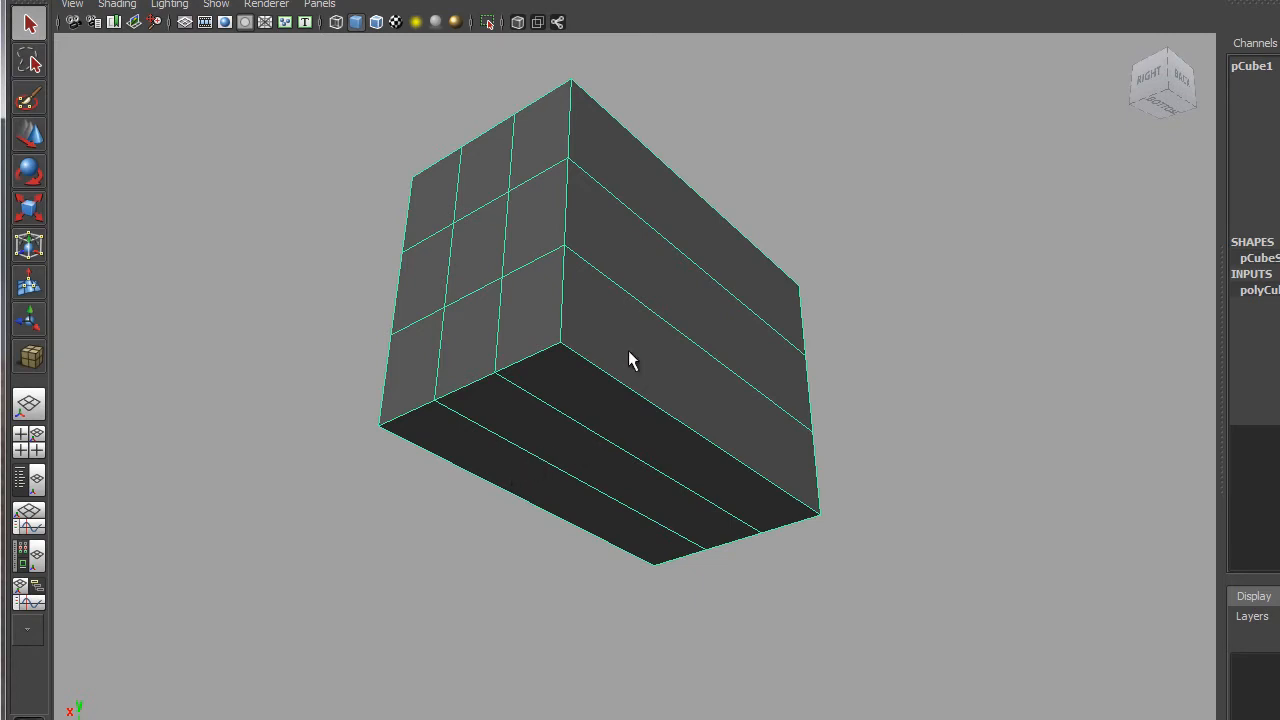
# Switch to face mode and select the cube's upper side faces and bottom strips.
pyautogui.rightClick(630, 312)
pyautogui.moveTo(630, 313); pyautogui.dragTo(635, 360, button='right')
pyautogui.click(680, 240)
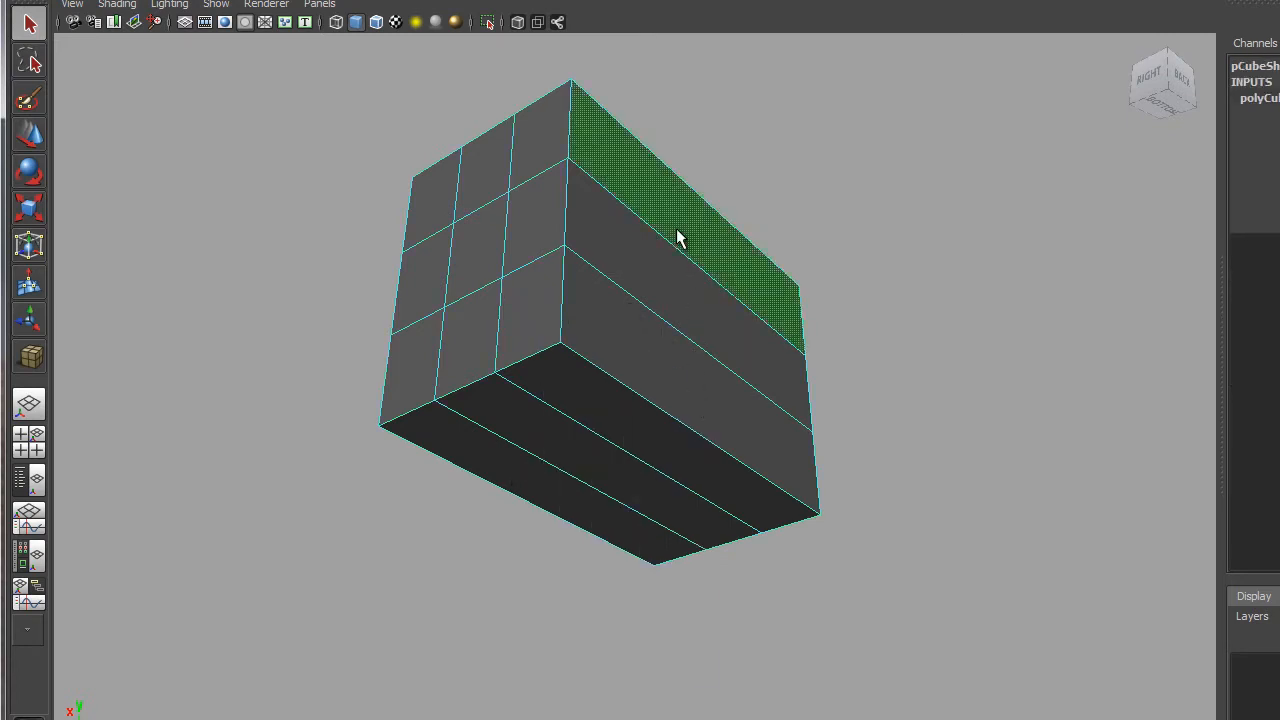
pyautogui.keyDown('shift'); pyautogui.click(676, 278); pyautogui.keyUp('shift')
pyautogui.keyDown('shift'); pyautogui.click(668, 356); pyautogui.keyUp('shift')
pyautogui.keyDown('shift'); pyautogui.click(632, 424); pyautogui.keyUp('shift')
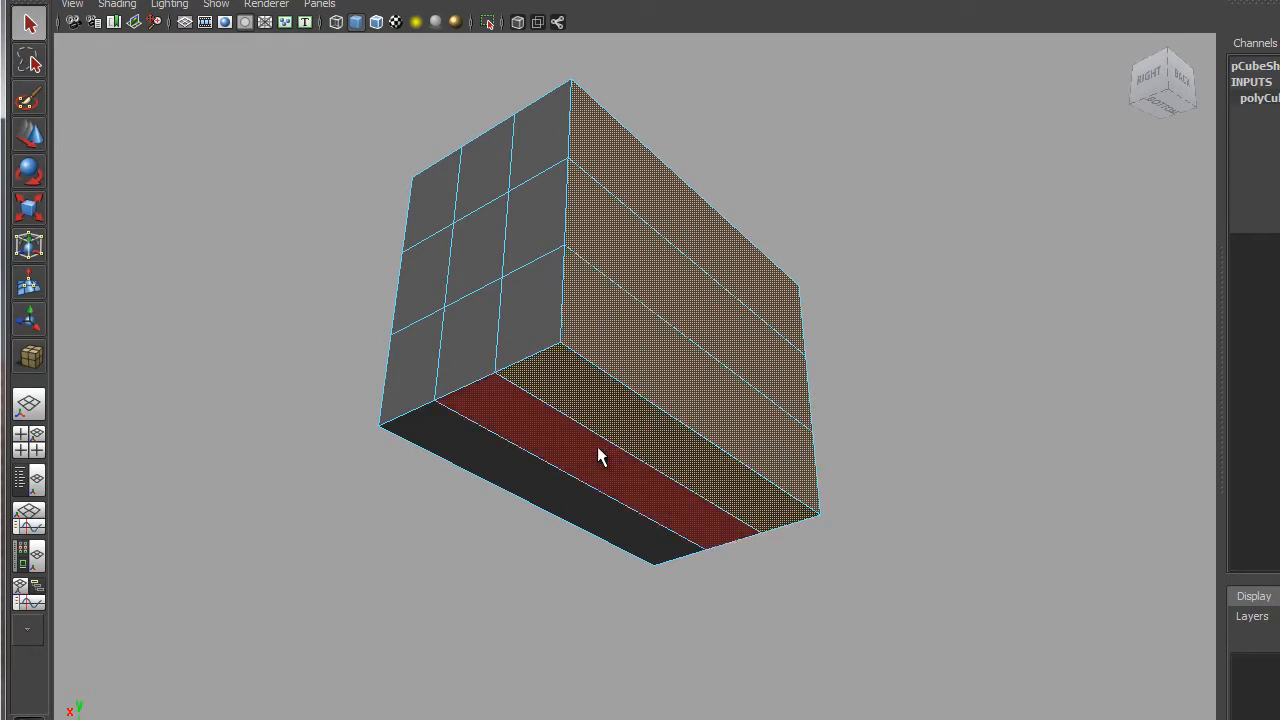
pyautogui.keyDown('shift'); pyautogui.click(646, 470); pyautogui.keyUp('shift')
pyautogui.keyDown('shift'); pyautogui.click(537, 485); pyautogui.keyUp('shift')
# Marquee-select the remaining faces across the cube, checking the selection from several angles.
pyautogui.keyDown('alt'); pyautogui.moveTo(852, 516); pyautogui.dragTo(803, 426); pyautogui.keyUp('alt')
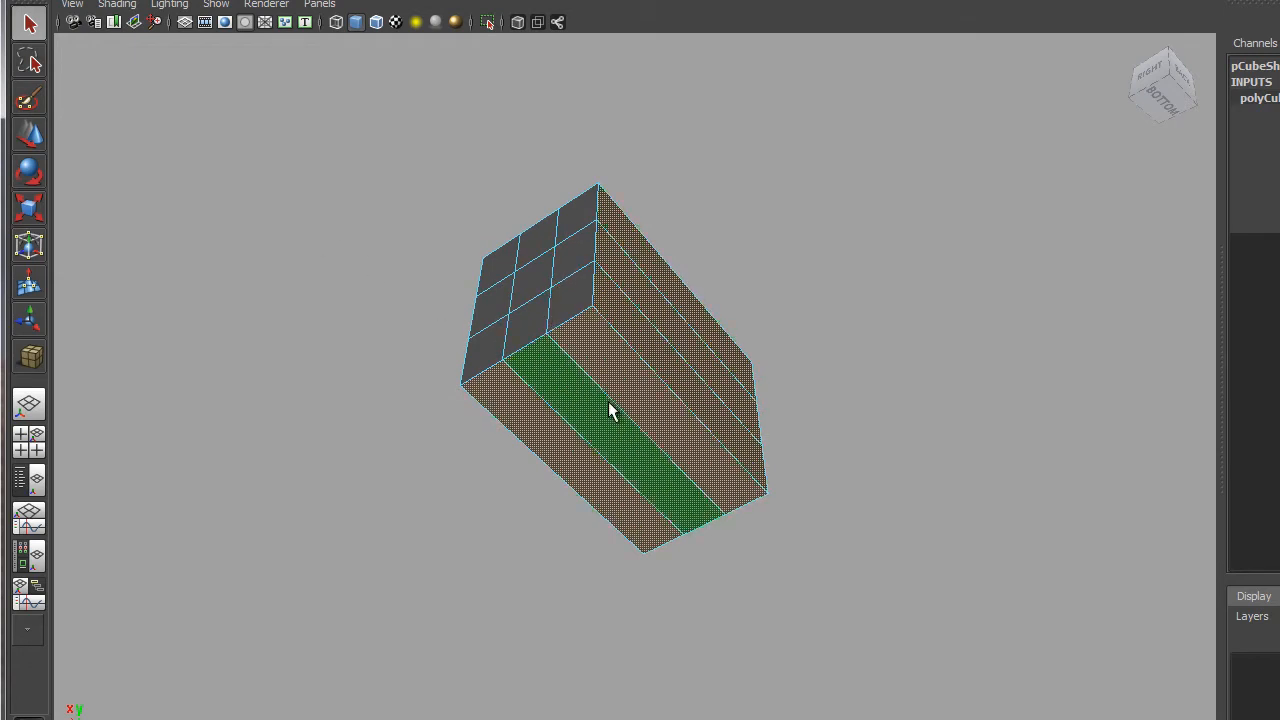
pyautogui.keyDown('alt'); pyautogui.moveTo(394, 331); pyautogui.dragTo(618, 448); pyautogui.keyUp('alt')
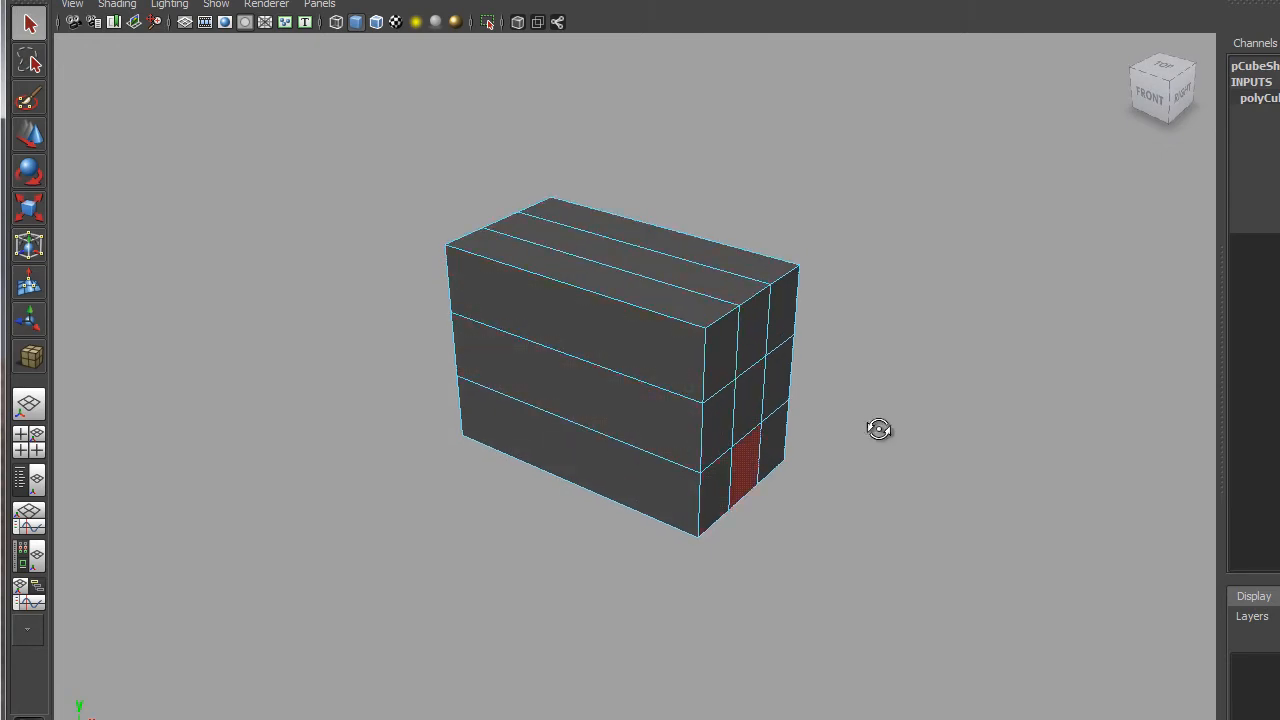
pyautogui.keyDown('alt'); pyautogui.moveTo(878, 428); pyautogui.dragTo(661, 352); pyautogui.keyUp('alt')
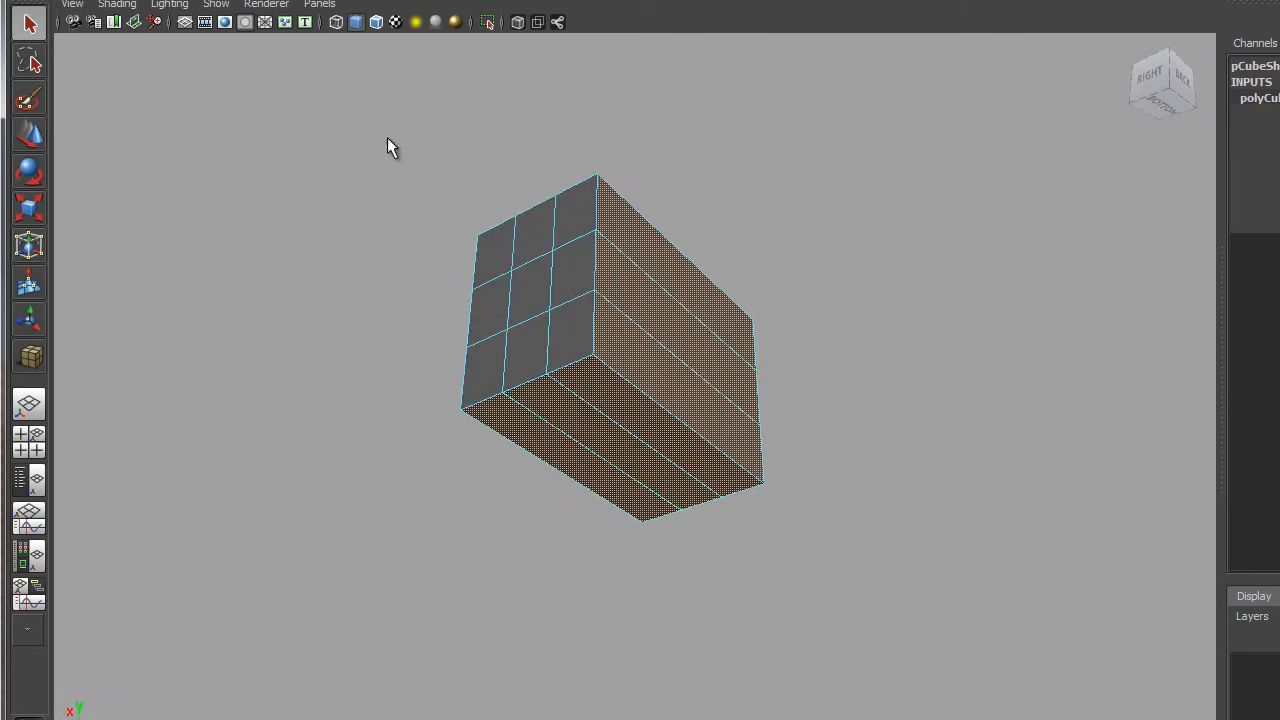
pyautogui.moveTo(340, 88); pyautogui.dragTo(895, 640)
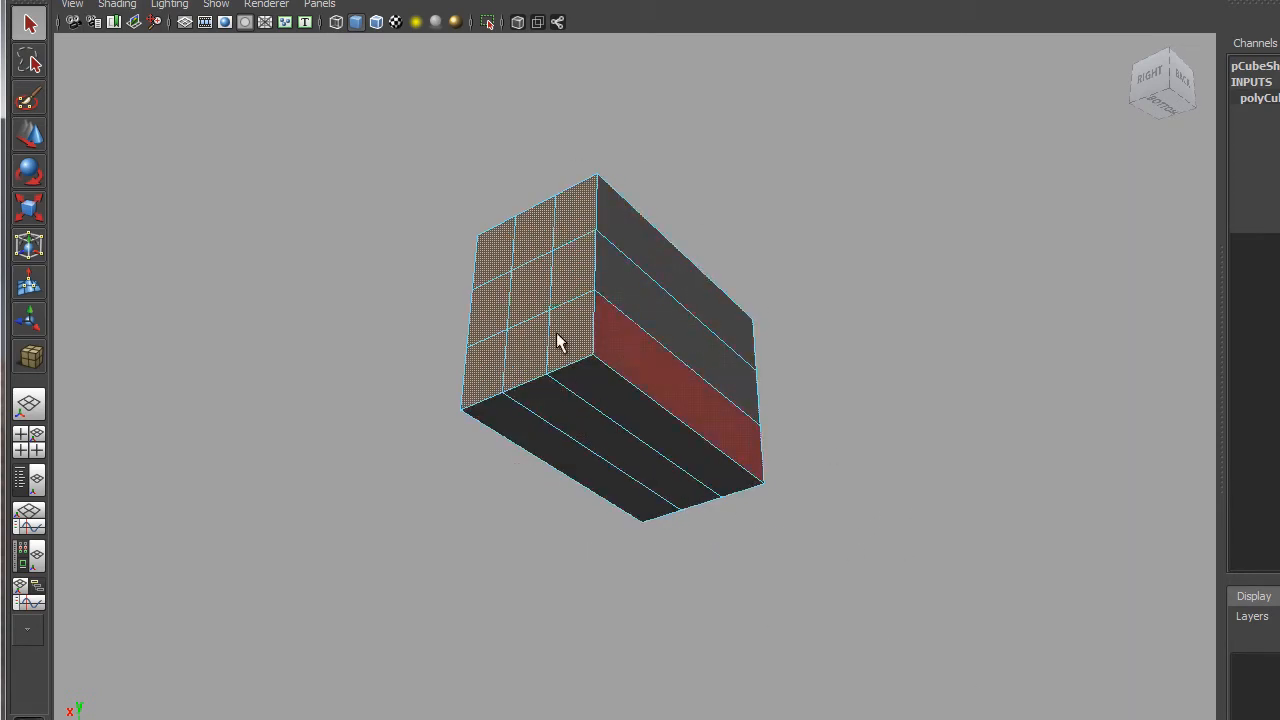
pyautogui.keyDown('alt'); pyautogui.moveTo(565, 530); pyautogui.dragTo(288, 428); pyautogui.keyUp('alt')
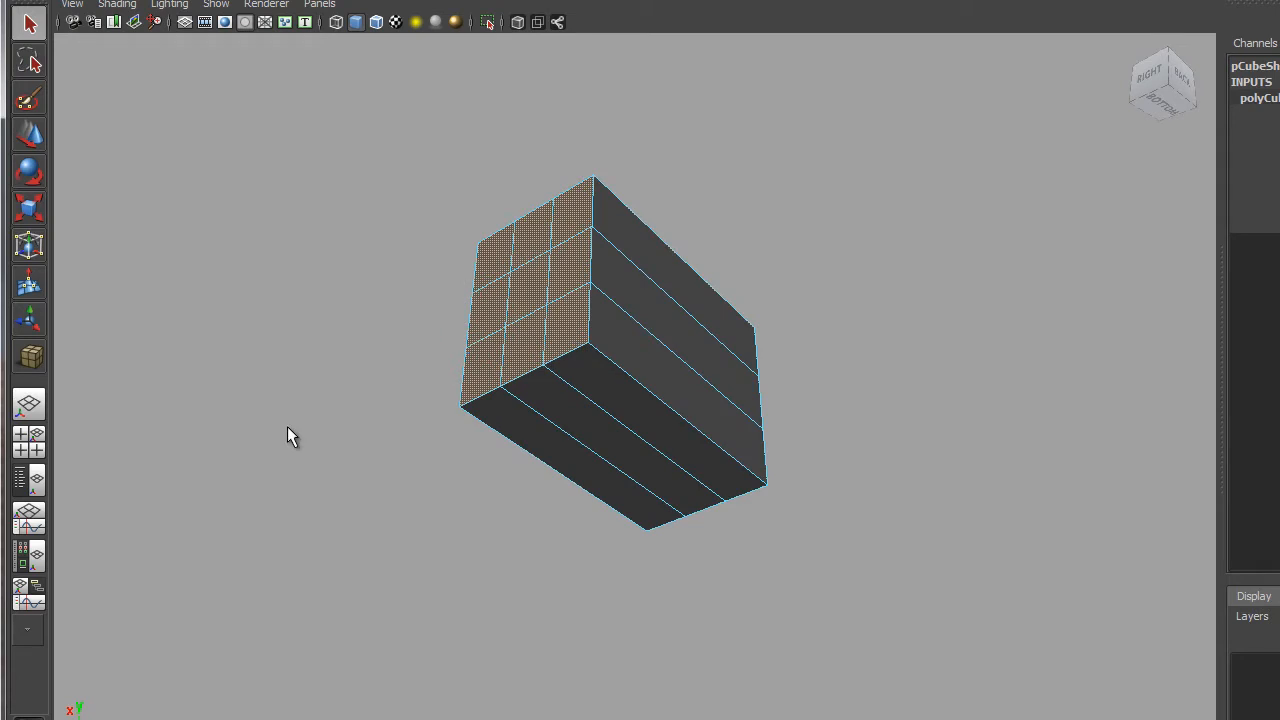
# Delete the selected faces, leaving an L-shaped floor and wall.
pyautogui.press('Delete')
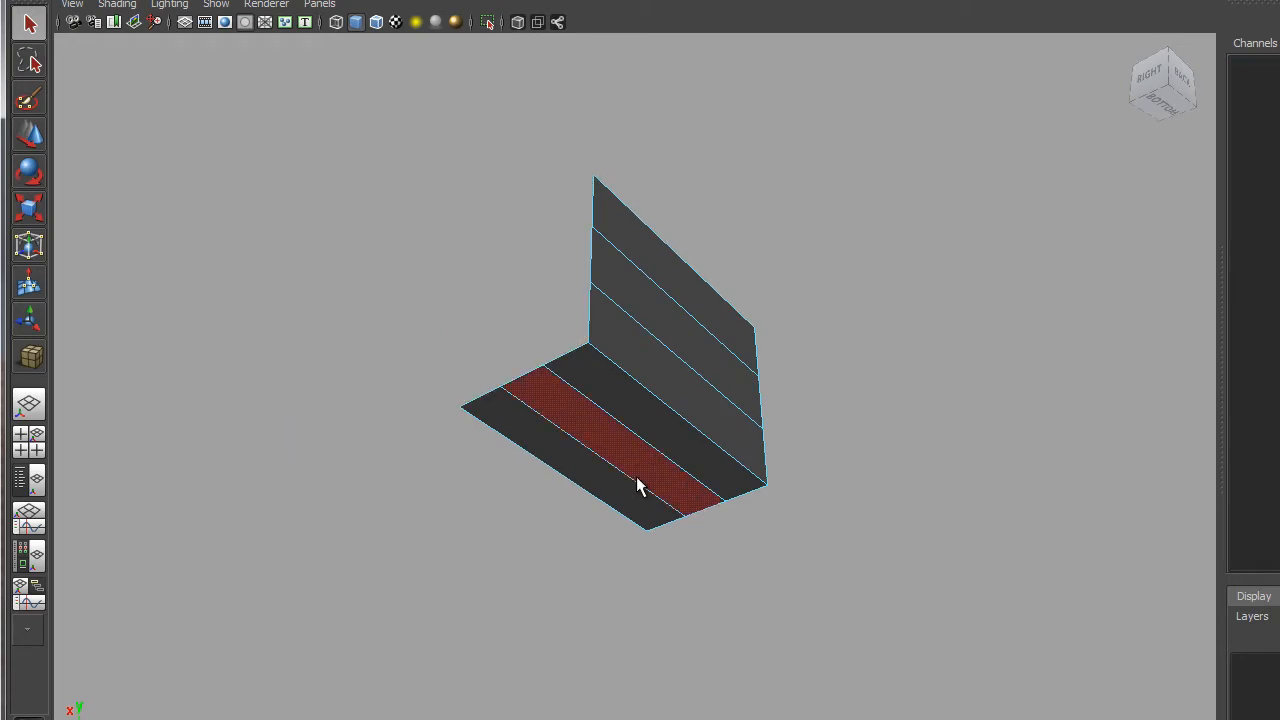
pyautogui.keyDown('alt'); pyautogui.moveTo(457, 394); pyautogui.dragTo(680, 349); pyautogui.keyUp('alt')
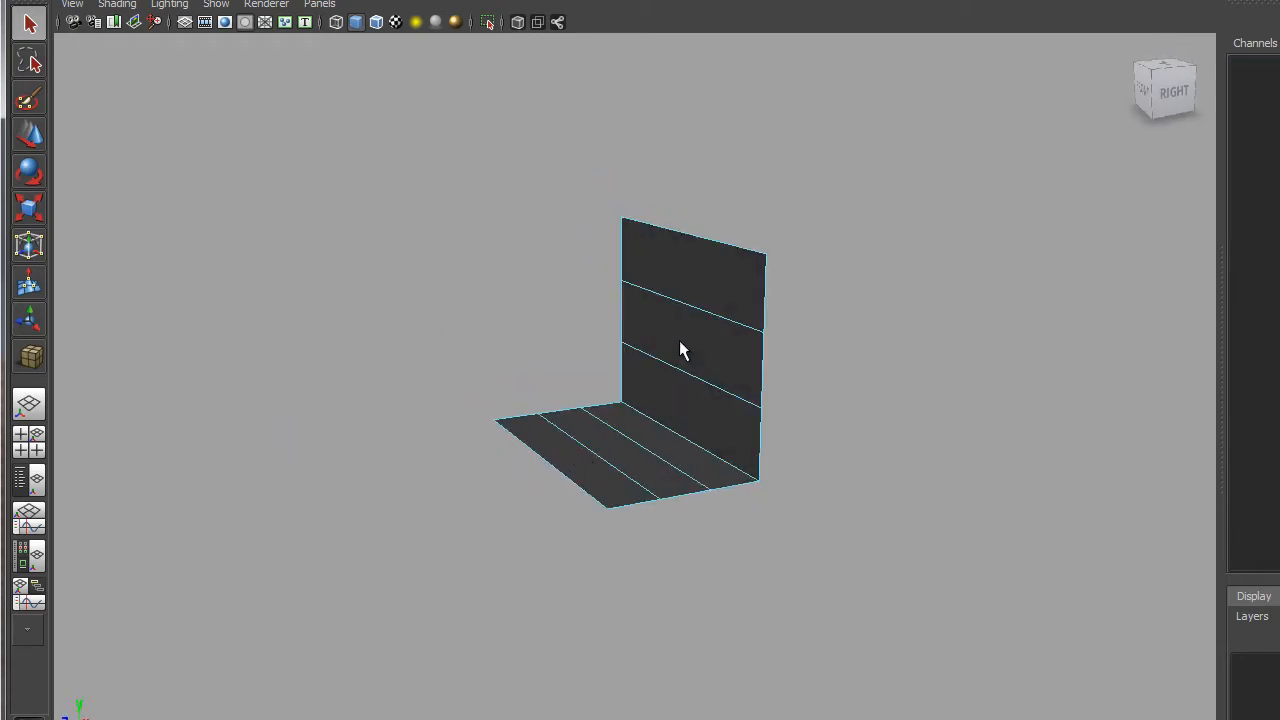
pyautogui.keyDown('alt'); pyautogui.moveTo(812, 322); pyautogui.dragTo(868, 358); pyautogui.keyUp('alt')
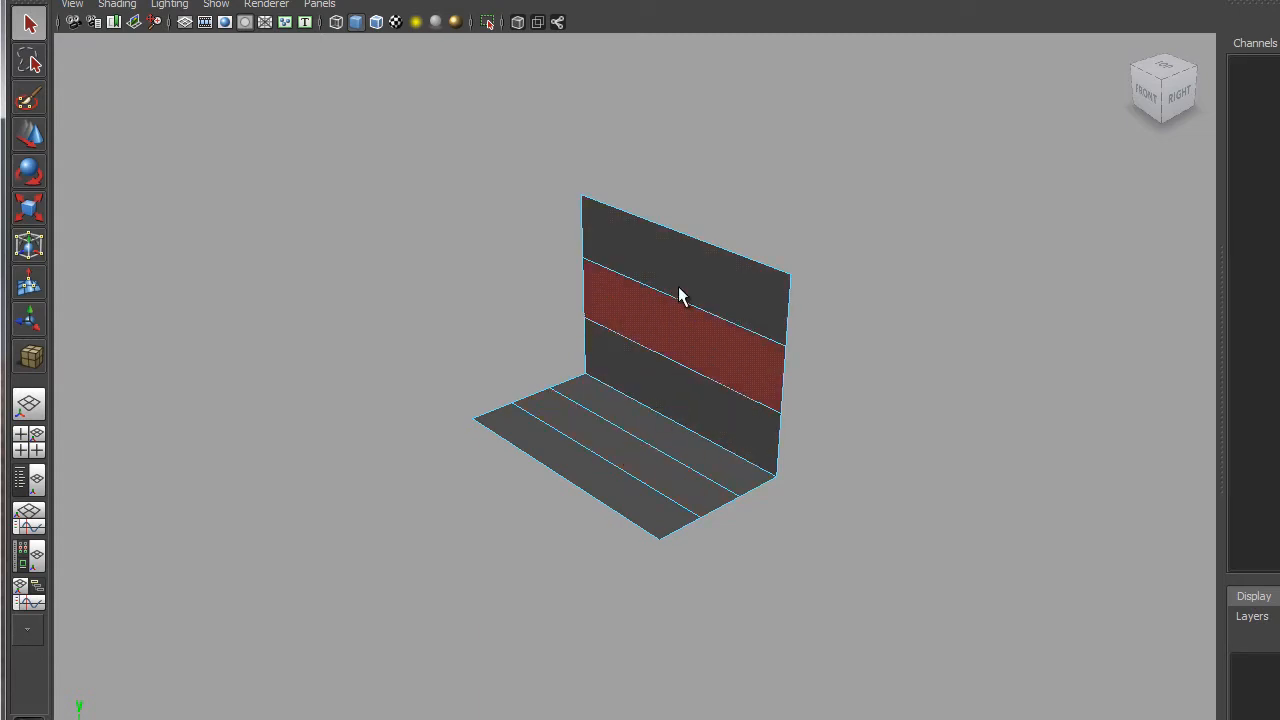
pyautogui.keyDown('alt'); pyautogui.moveTo(688, 382); pyautogui.dragTo(857, 471); pyautogui.keyUp('alt')
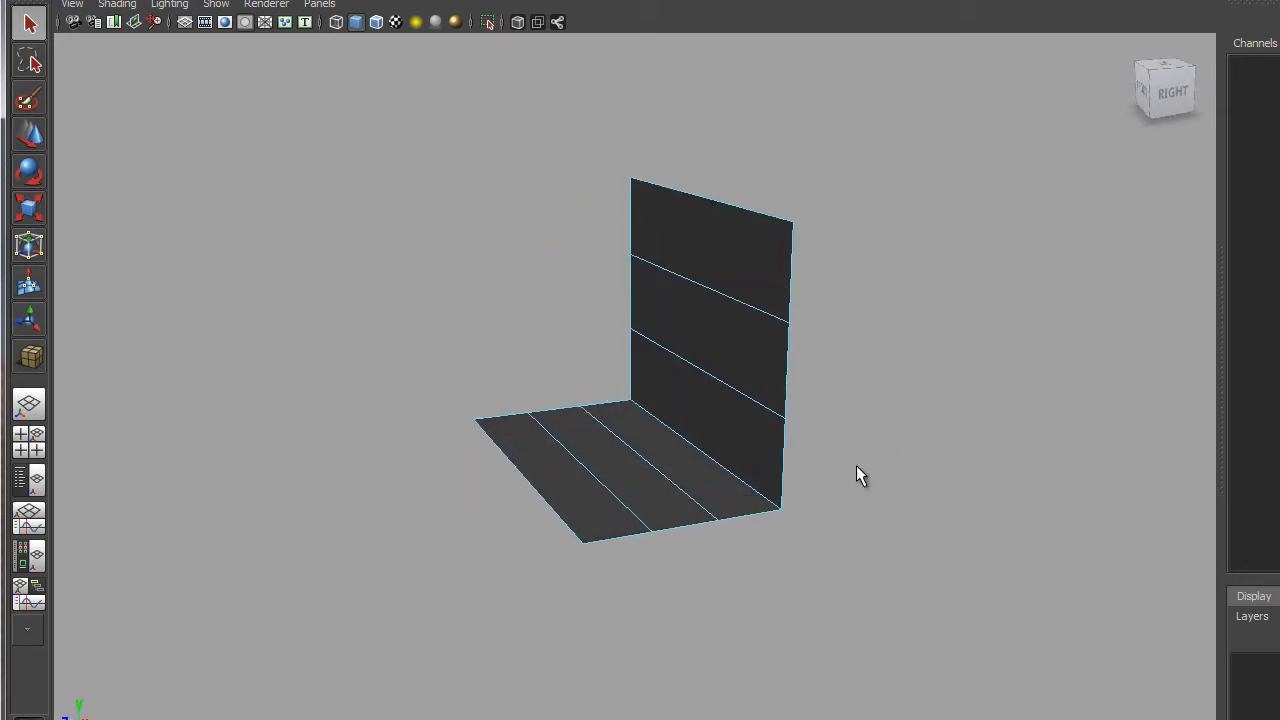
# Turn on smooth mesh preview (3) to round the floor-wall corner, then switch to edge mode.
pyautogui.press('3')
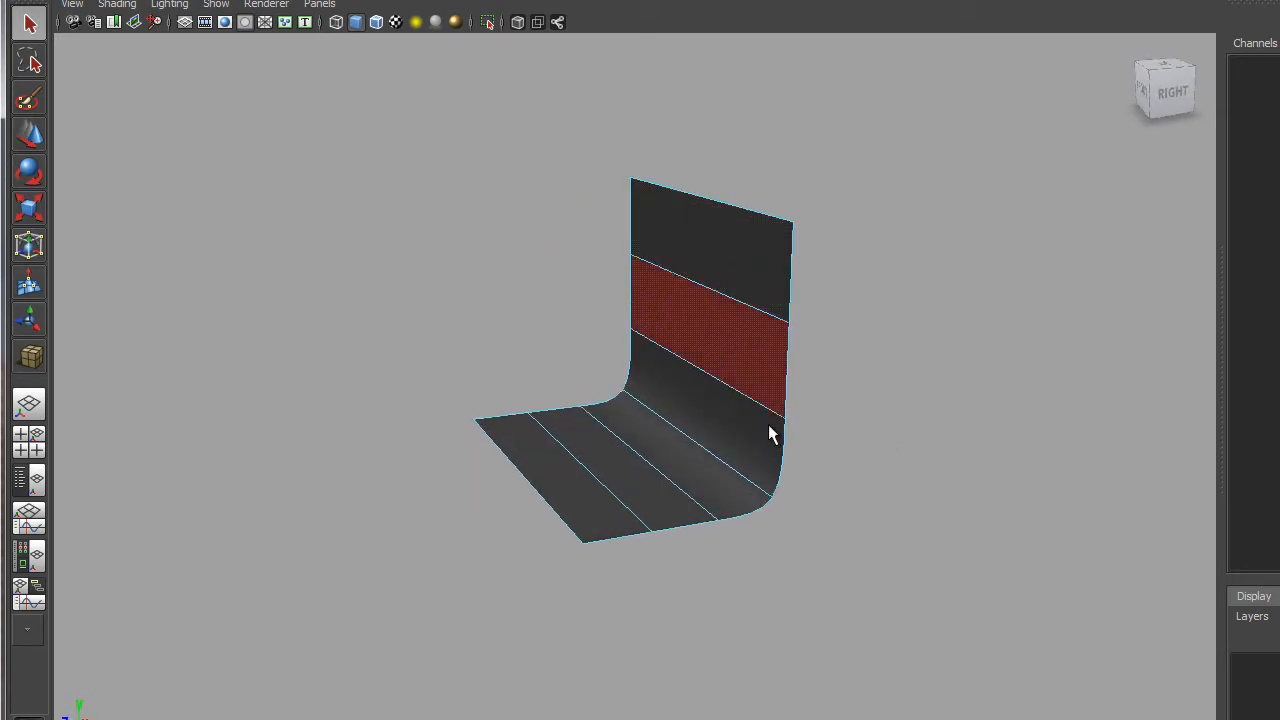
pyautogui.keyDown('alt'); pyautogui.moveTo(879, 481); pyautogui.dragTo(882, 452); pyautogui.keyUp('alt')
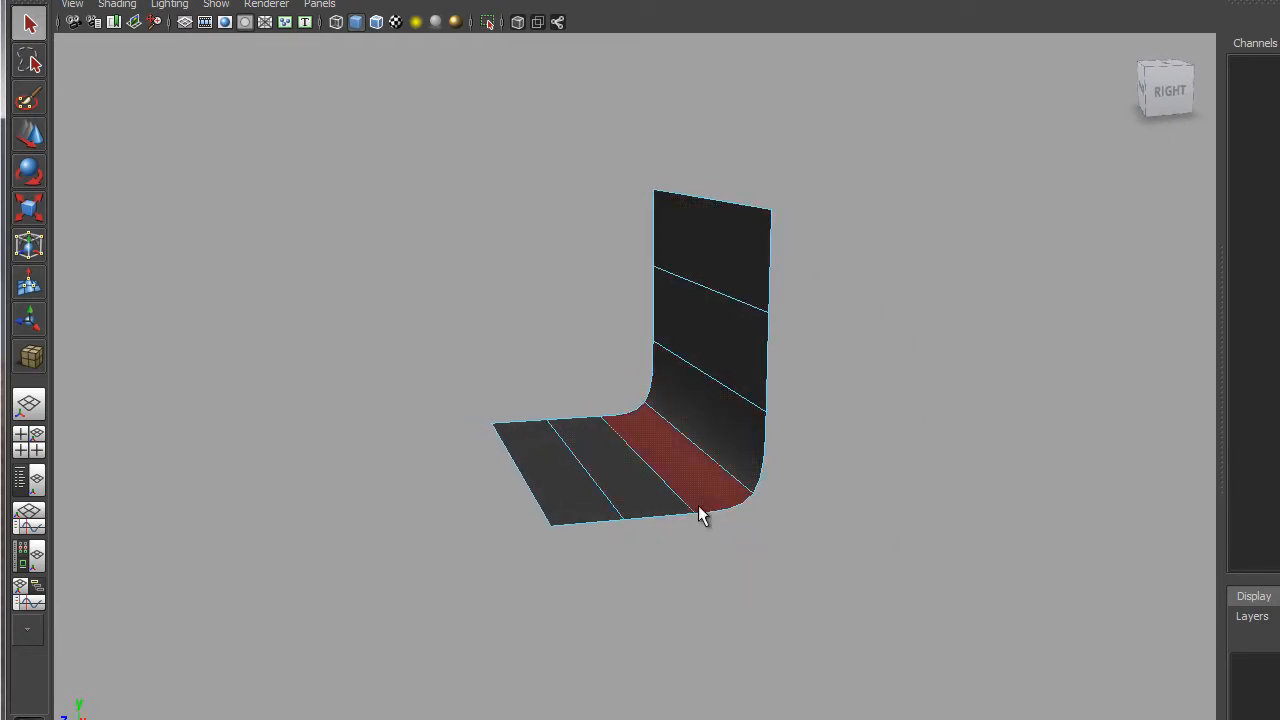
pyautogui.keyDown('alt'); pyautogui.moveTo(699, 507); pyautogui.dragTo(753, 532); pyautogui.keyUp('alt')
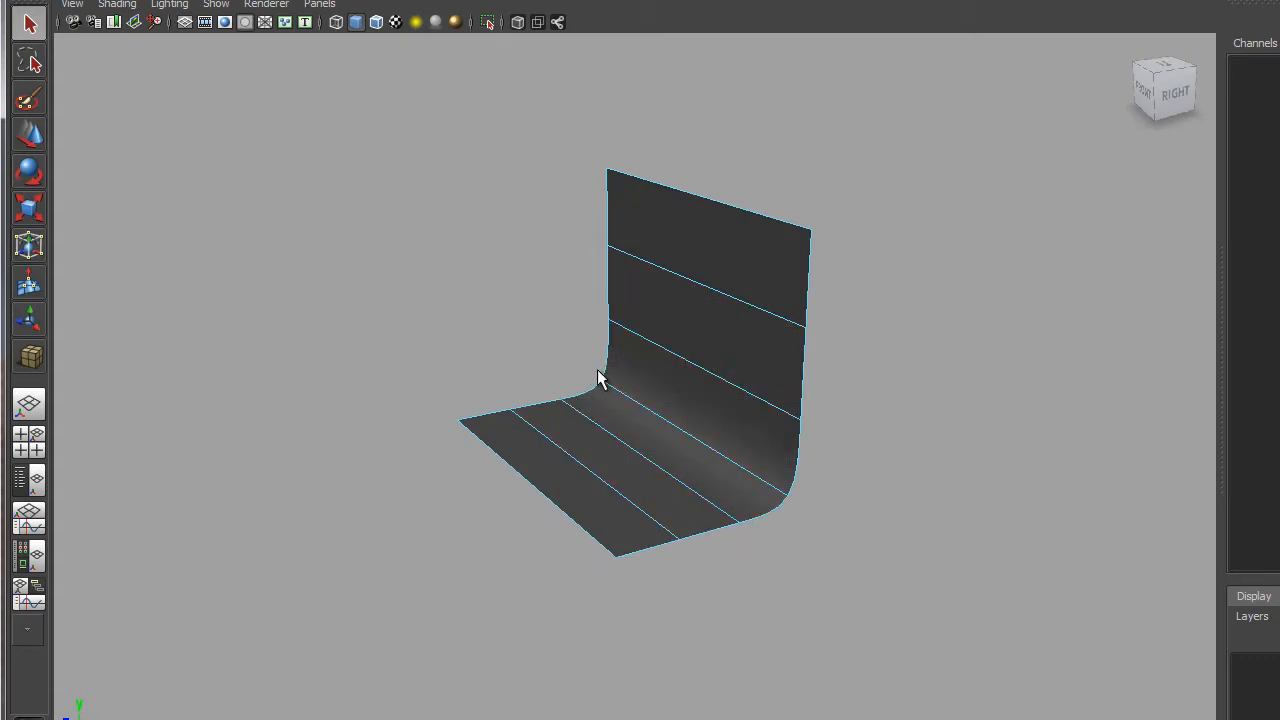
pyautogui.keyDown('alt'); pyautogui.moveTo(628, 415); pyautogui.dragTo(822, 515); pyautogui.keyUp('alt')
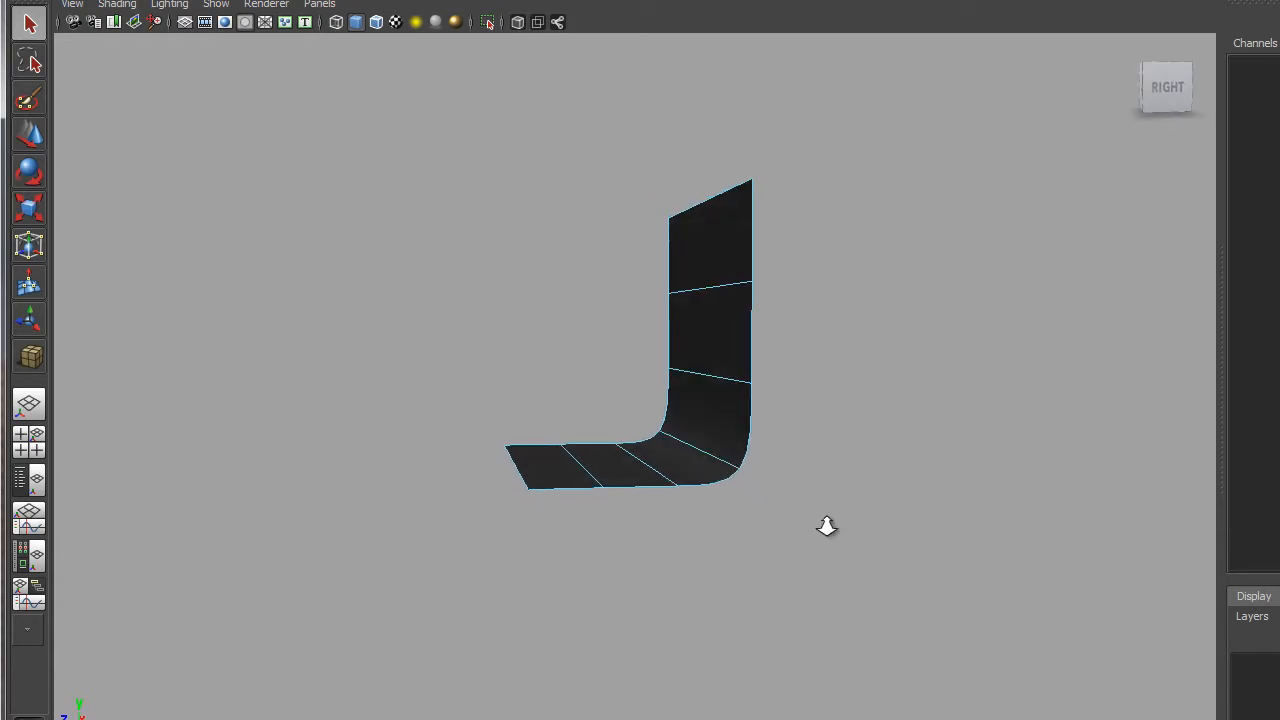
pyautogui.keyDown('alt'); pyautogui.moveTo(826, 526); pyautogui.dragTo(897, 575, button='right'); pyautogui.keyUp('alt')
pyautogui.keyDown('alt'); pyautogui.moveTo(897, 575); pyautogui.dragTo(793, 470, button='middle'); pyautogui.keyUp('alt')
pyautogui.keyDown('alt'); pyautogui.moveTo(789, 450); pyautogui.dragTo(823, 457); pyautogui.keyUp('alt')
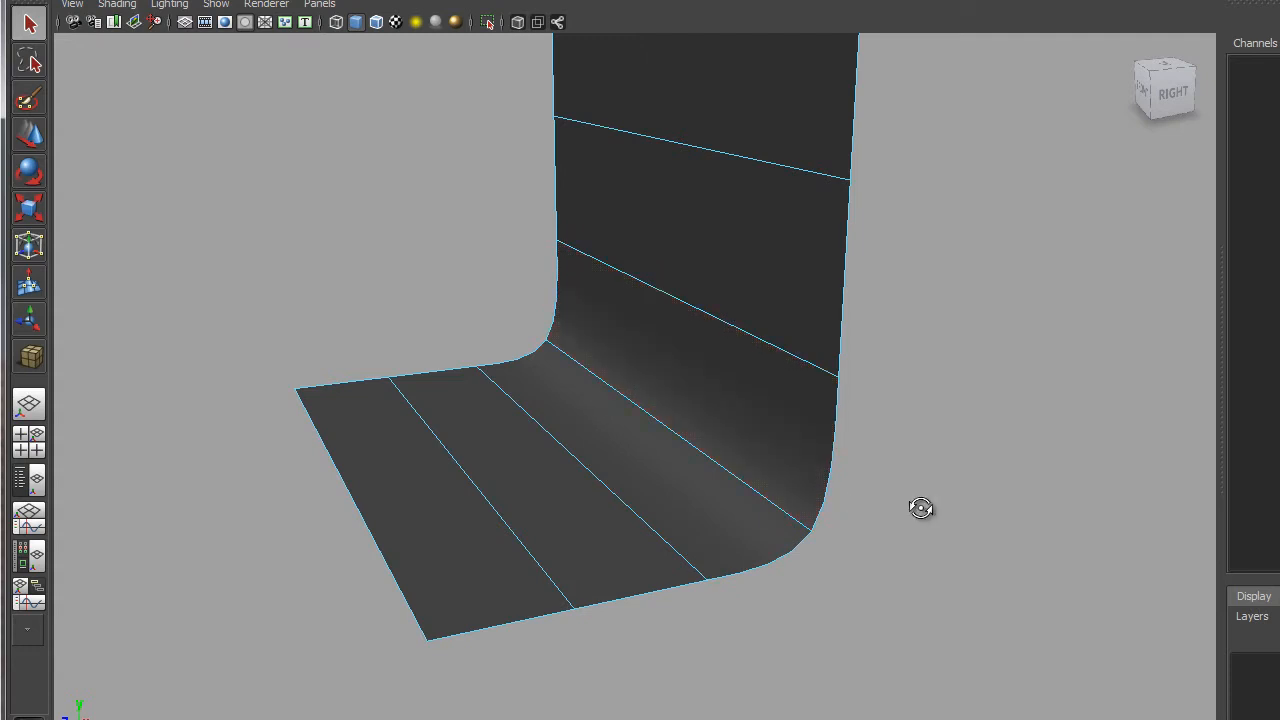
pyautogui.keyDown('alt'); pyautogui.moveTo(920, 508); pyautogui.dragTo(771, 366); pyautogui.keyUp('alt')
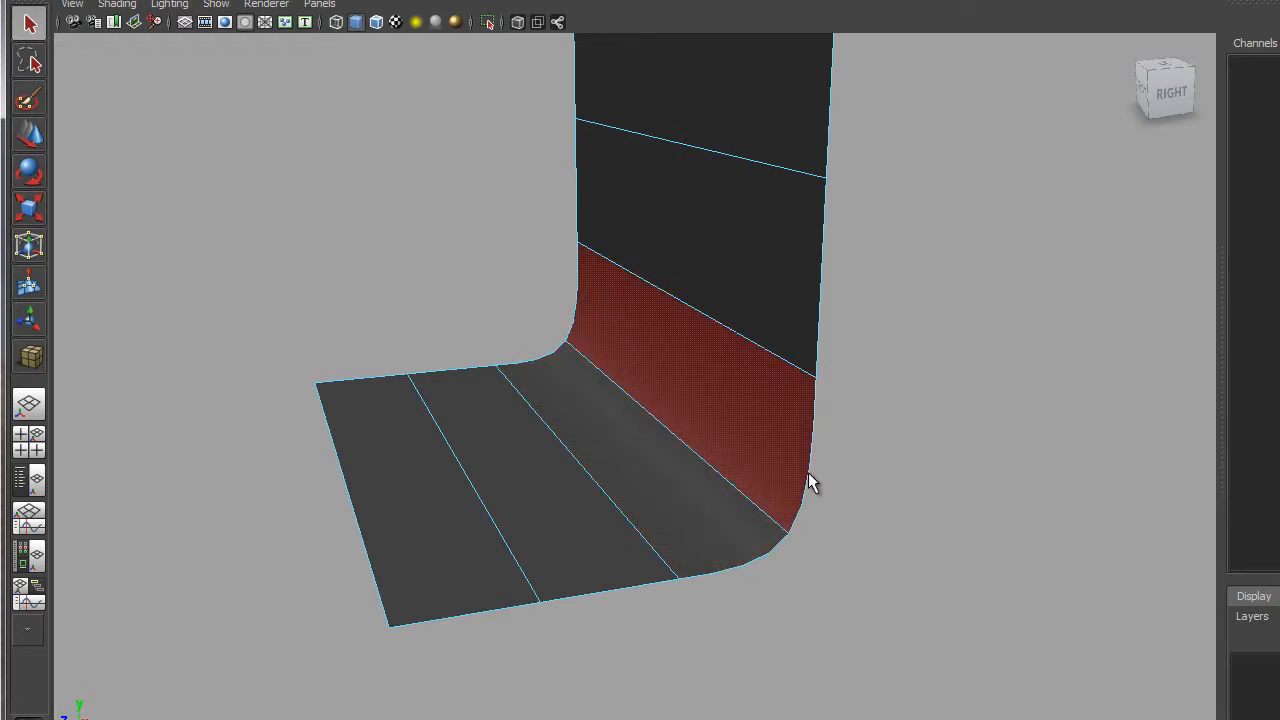
pyautogui.moveTo(731, 323); pyautogui.dragTo(731, 280, button='right')
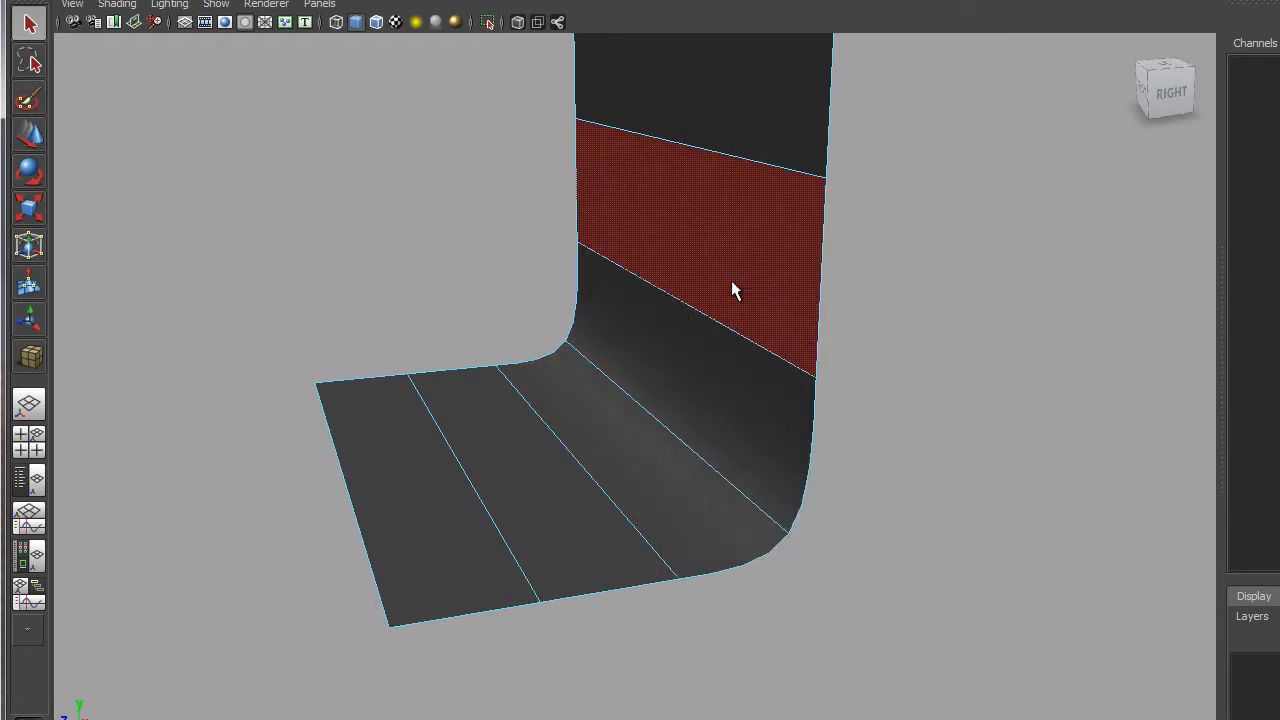
# Slide the floor's middle edge loop along X toward the curved corner.
pyautogui.click(597, 495)
pyautogui.keyDown('alt'); pyautogui.moveTo(629, 523); pyautogui.dragTo(609, 477); pyautogui.keyUp('alt')
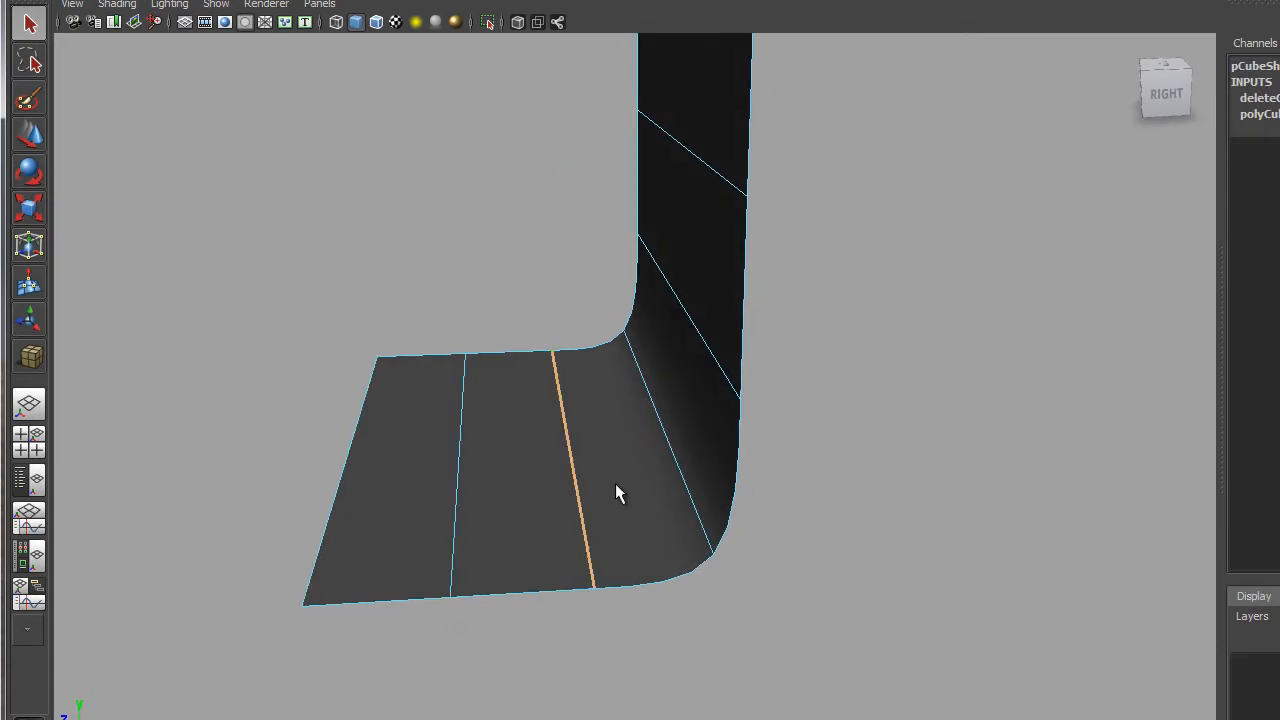
pyautogui.press('w')
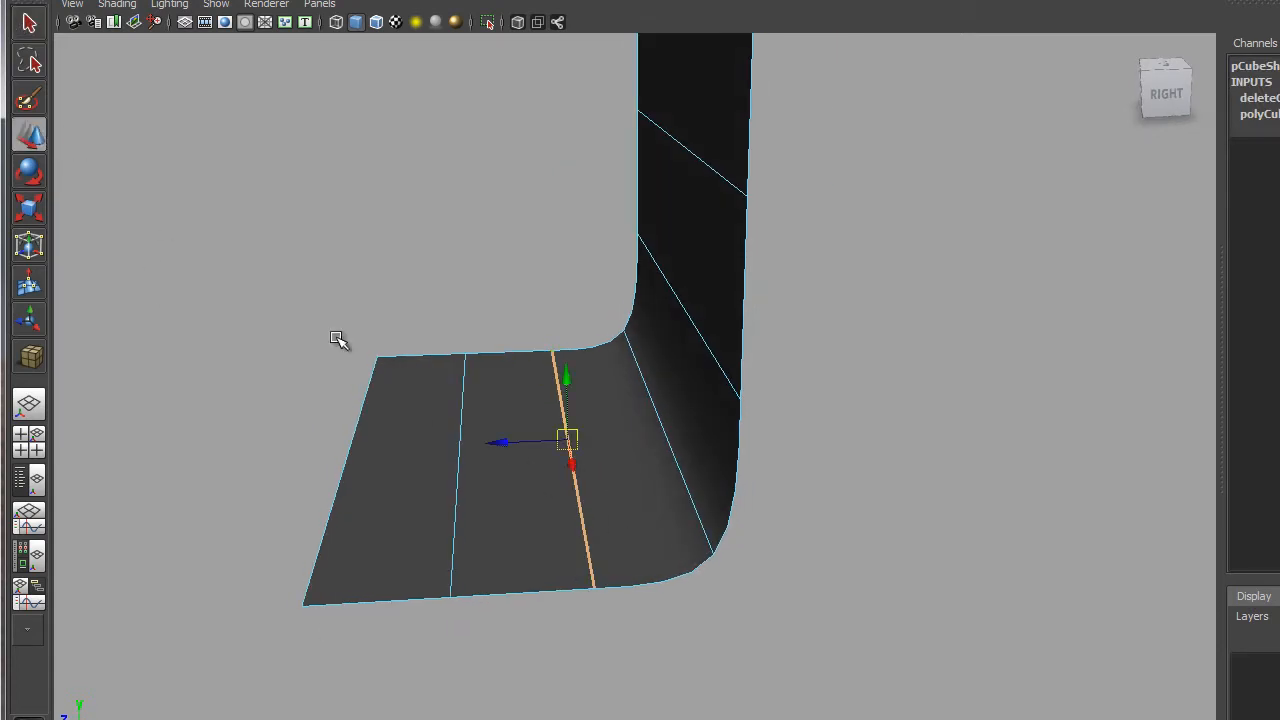
pyautogui.moveTo(508, 443); pyautogui.dragTo(426, 431)
pyautogui.keyDown('alt'); pyautogui.moveTo(614, 457); pyautogui.dragTo(640, 400); pyautogui.keyUp('alt')
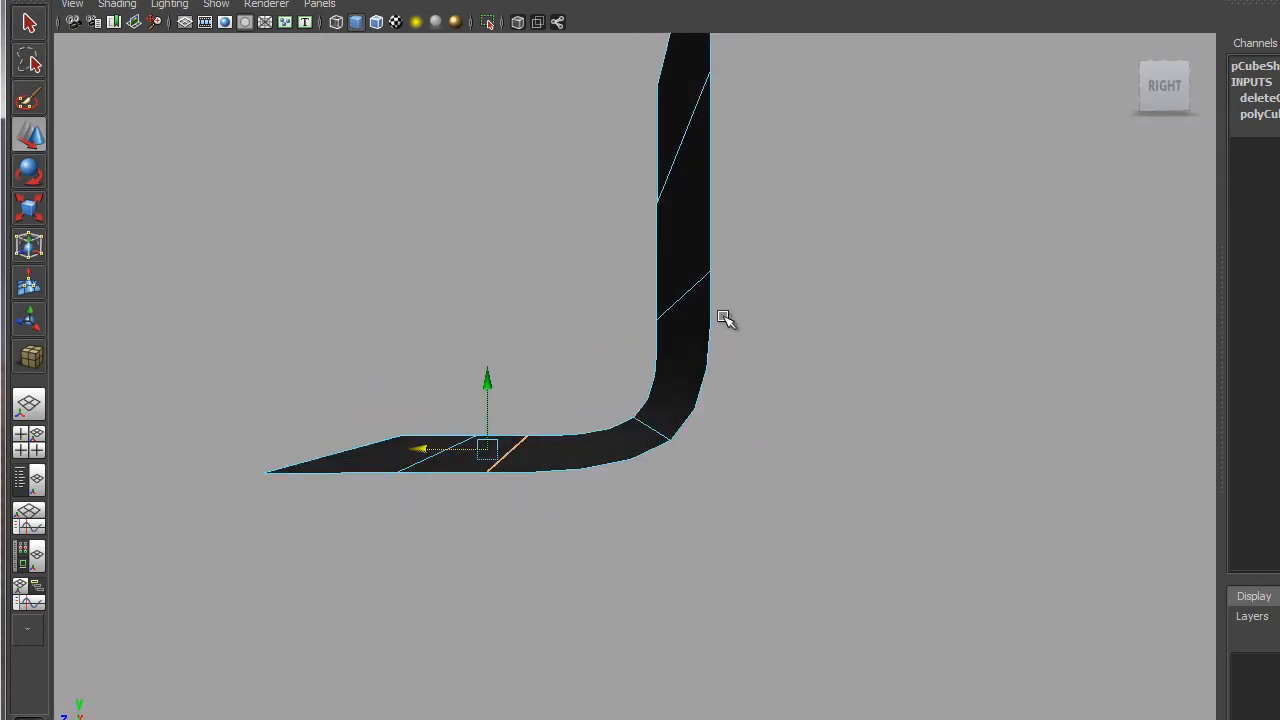
pyautogui.keyDown('alt'); pyautogui.moveTo(649, 471); pyautogui.dragTo(667, 509); pyautogui.keyUp('alt')
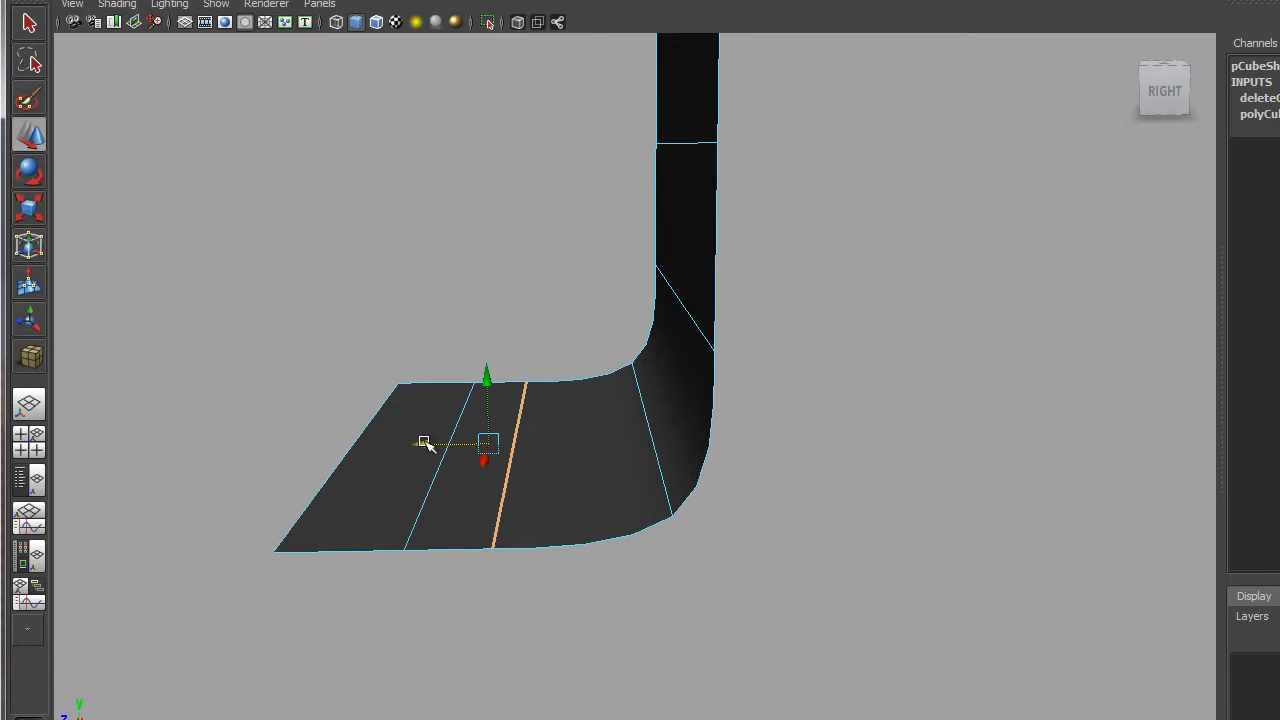
pyautogui.moveTo(425, 444); pyautogui.dragTo(683, 540)
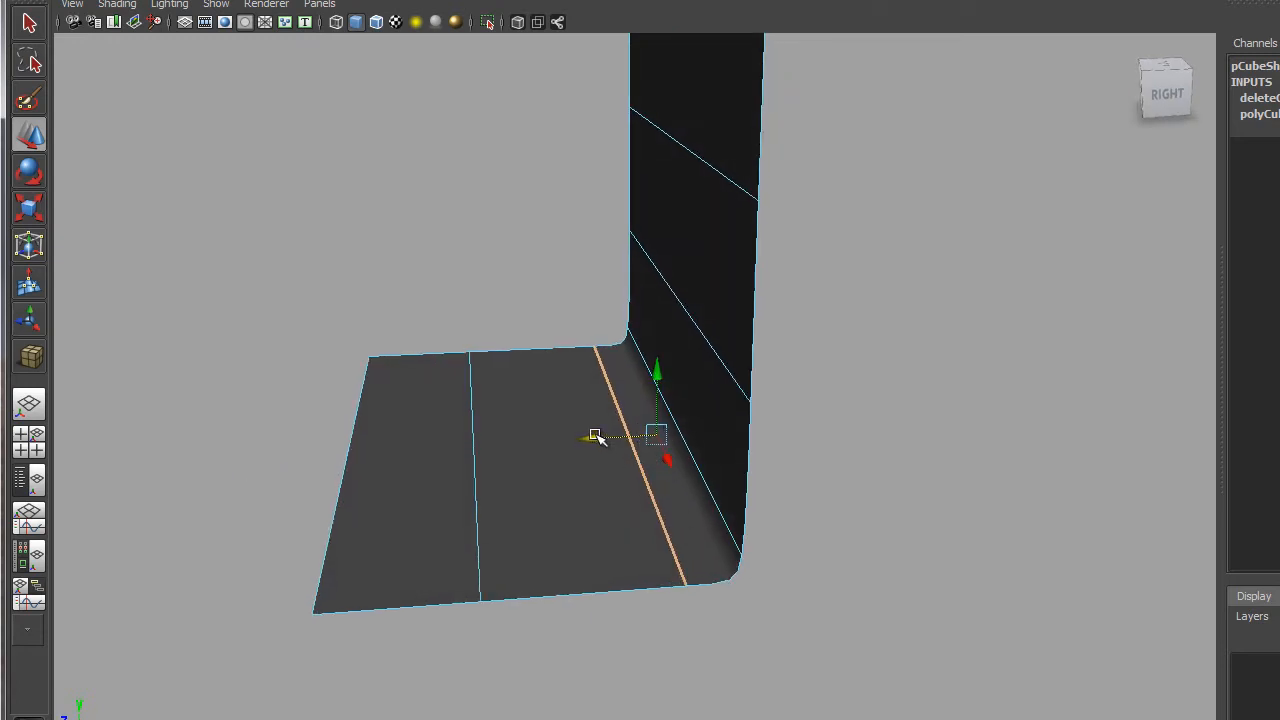
pyautogui.moveTo(595, 437); pyautogui.dragTo(523, 437)
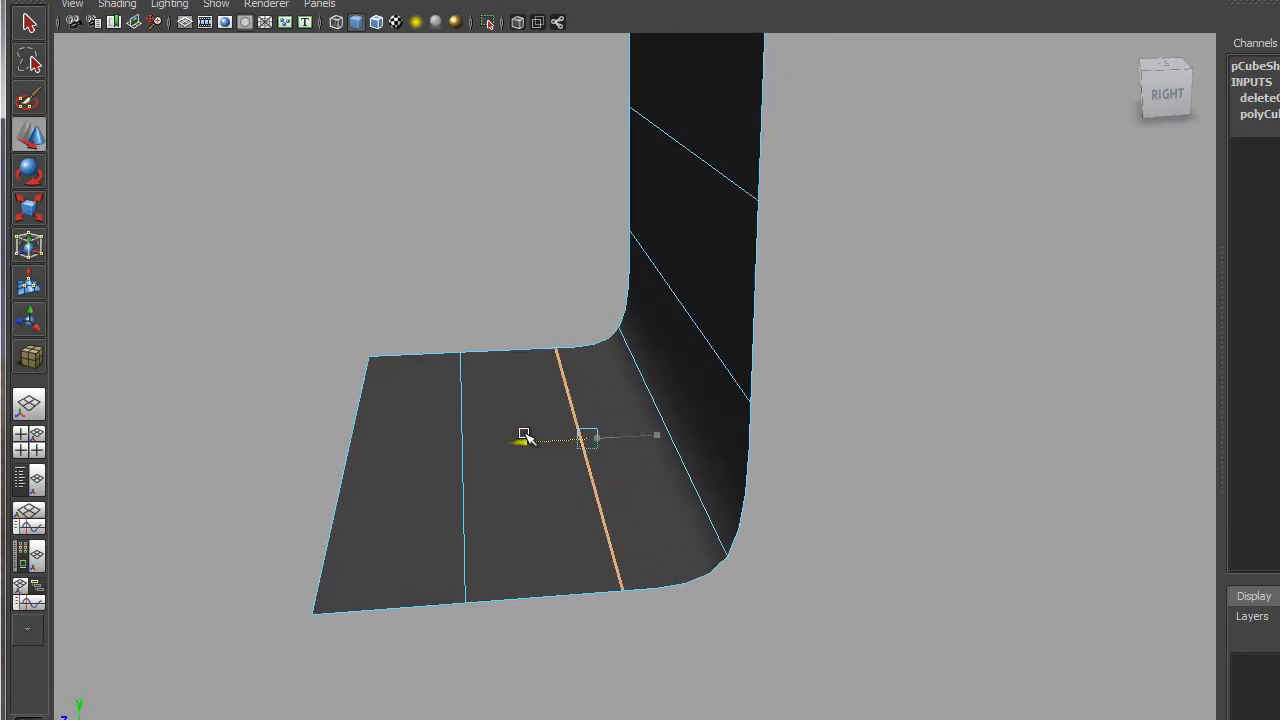
# Lower the wall's bottom edge loop toward the bend, then deselect and return to Object Mode.
pyautogui.click(705, 335)
pyautogui.moveTo(674, 228); pyautogui.dragTo(651, 263)
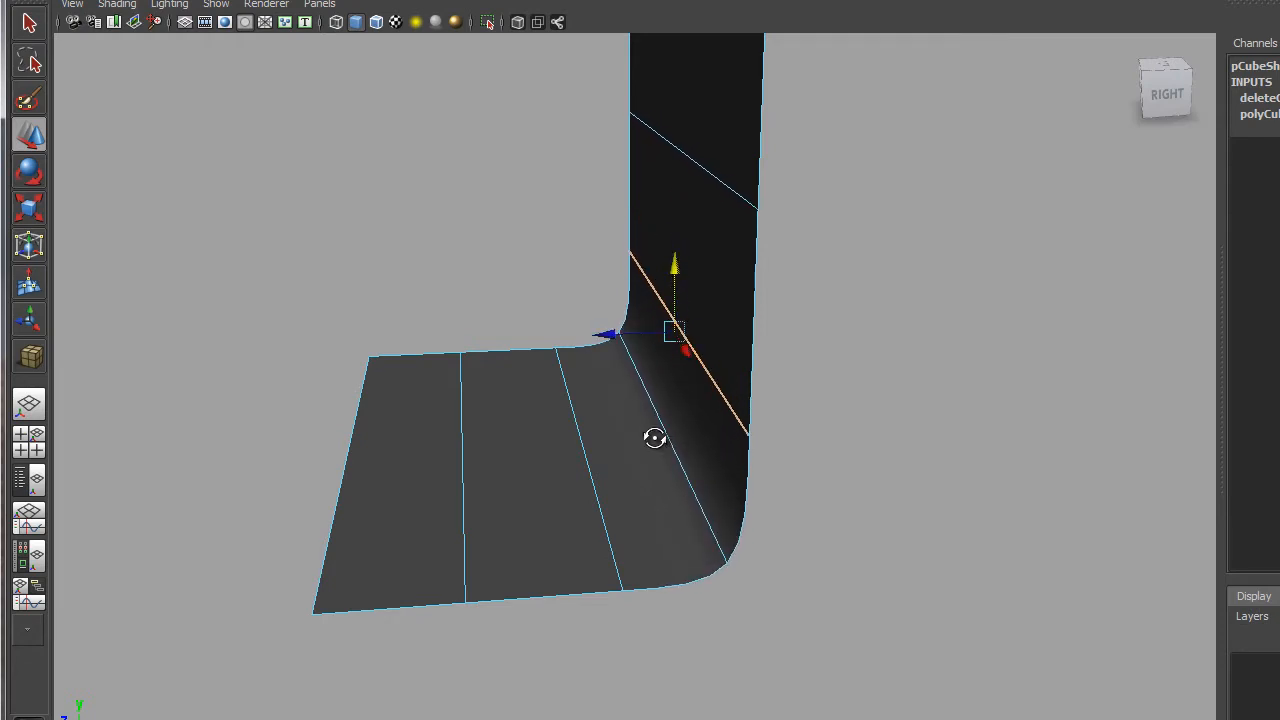
pyautogui.keyDown('alt'); pyautogui.moveTo(654, 437); pyautogui.dragTo(709, 477); pyautogui.keyUp('alt')
pyautogui.keyDown('alt'); pyautogui.moveTo(849, 523); pyautogui.dragTo(680, 360, button='right'); pyautogui.keyUp('alt')
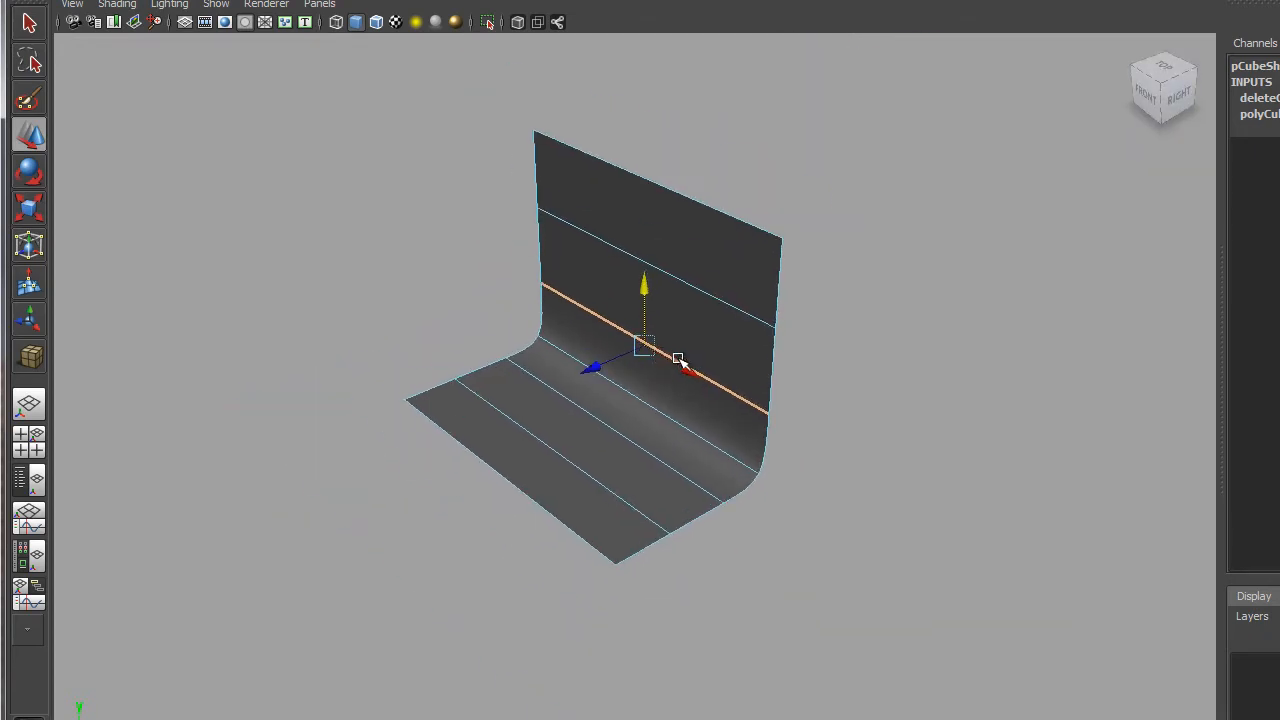
pyautogui.keyDown('alt'); pyautogui.moveTo(680, 360); pyautogui.dragTo(774, 369); pyautogui.keyUp('alt')
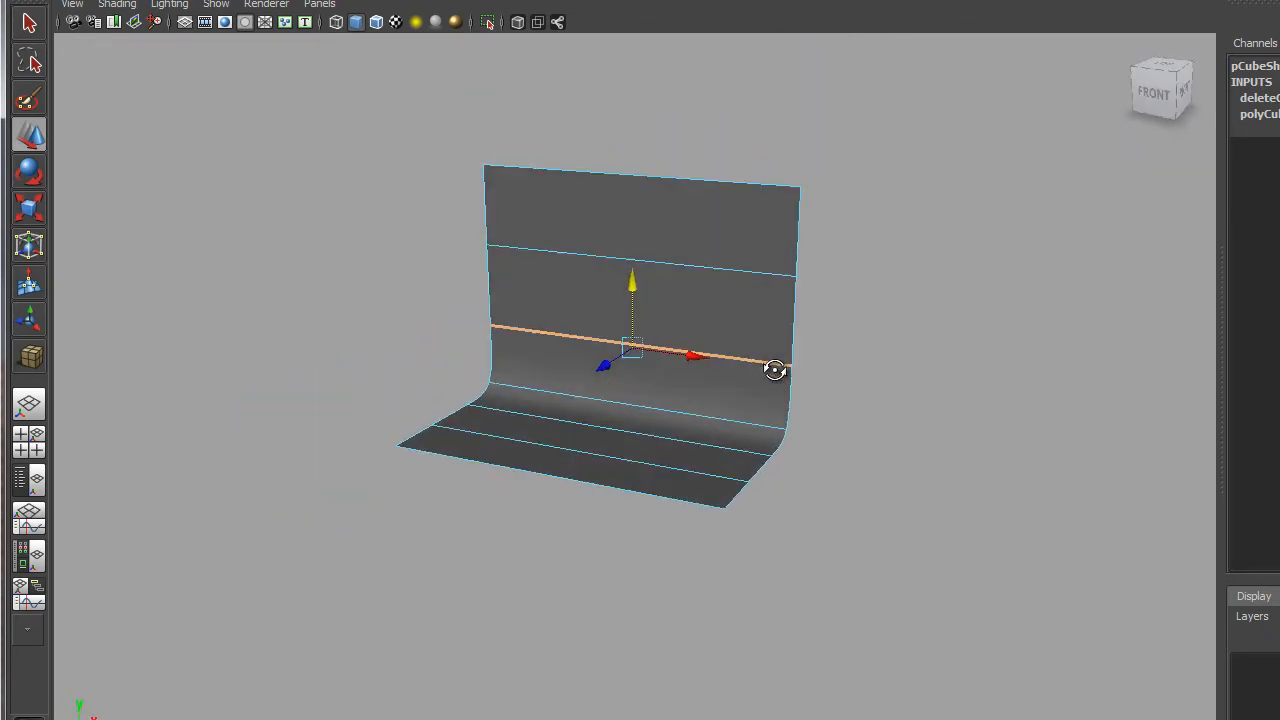
pyautogui.keyDown('alt'); pyautogui.moveTo(649, 397); pyautogui.dragTo(734, 471, button='right'); pyautogui.keyUp('alt')
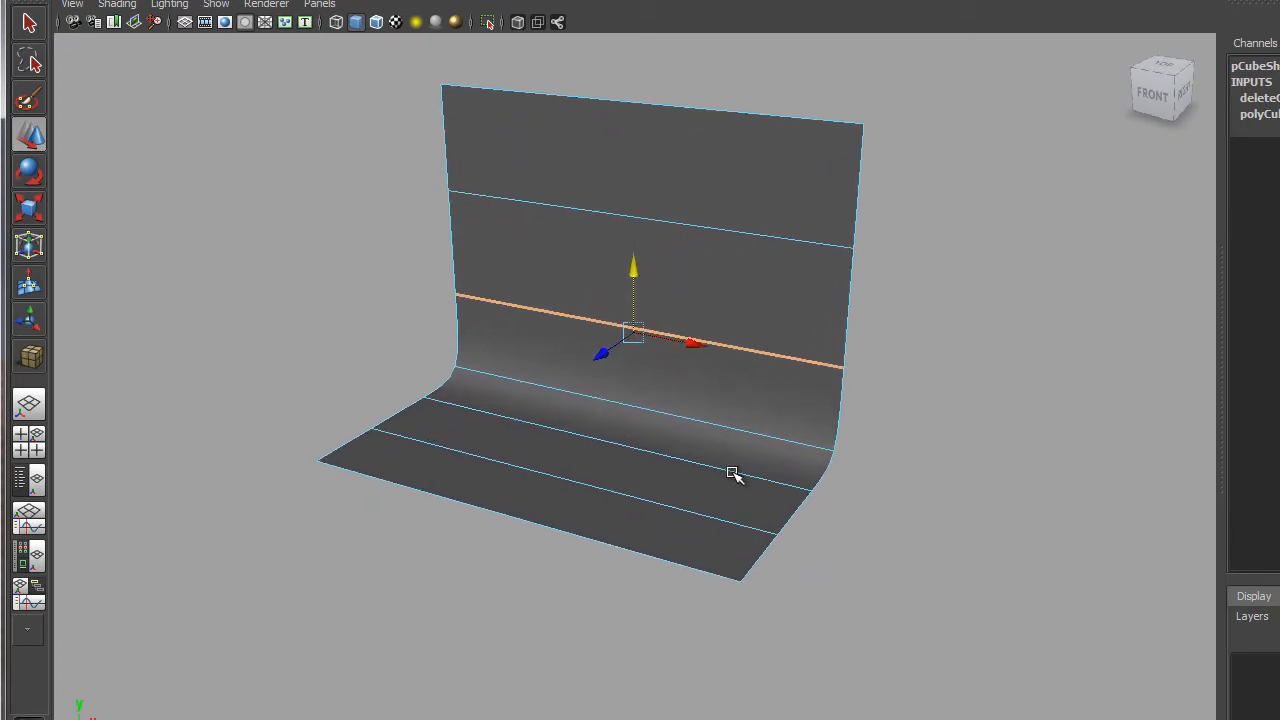
pyautogui.keyDown('alt'); pyautogui.moveTo(758, 425); pyautogui.dragTo(686, 486); pyautogui.keyUp('alt')
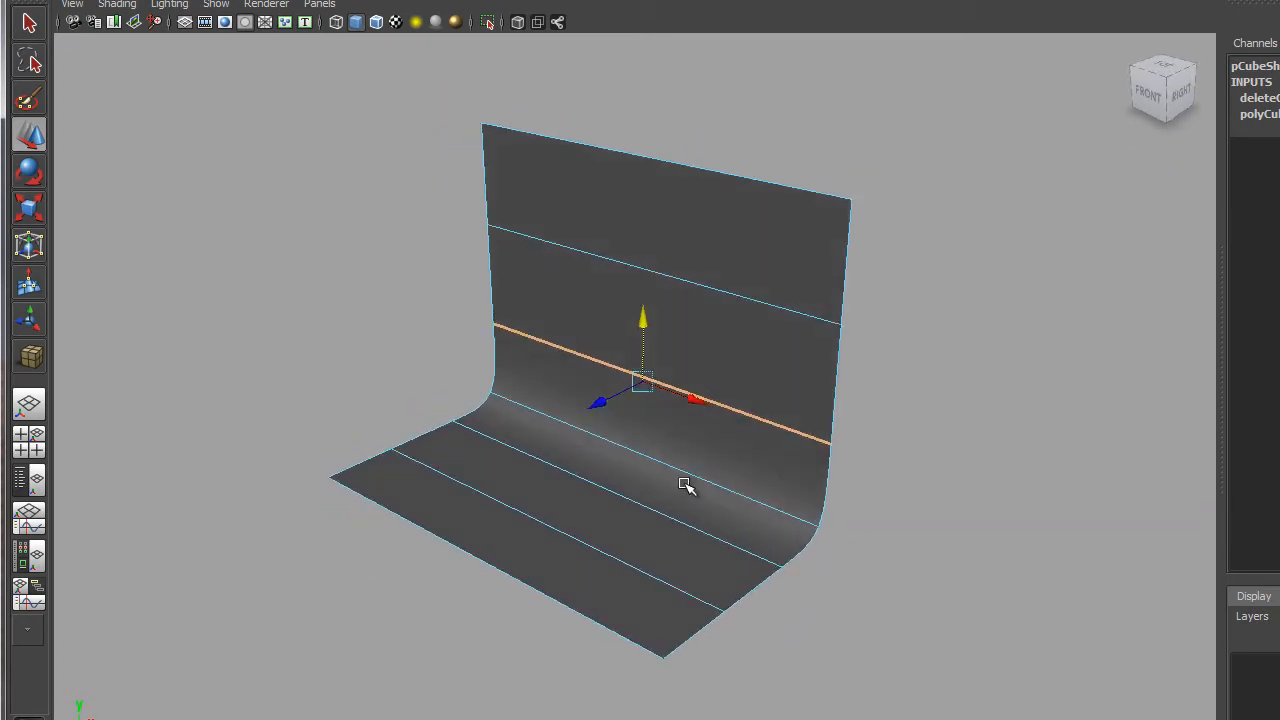
pyautogui.click(414, 275)
pyautogui.moveTo(576, 275); pyautogui.dragTo(632, 252, button='right')
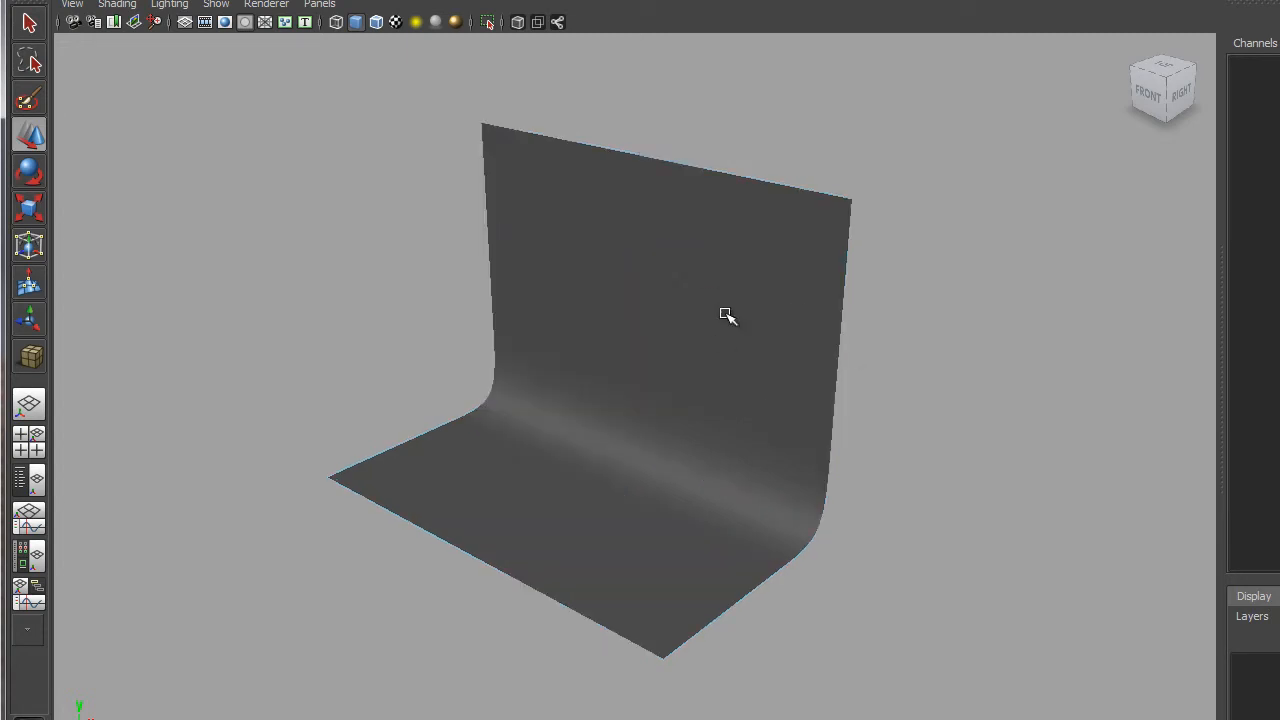
# Turn the viewport grid back on beneath the curved backdrop.
pyautogui.click(795, 371)
pyautogui.click(934, 360)
pyautogui.keyDown('alt'); pyautogui.moveTo(849, 497); pyautogui.dragTo(835, 367, button='right'); pyautogui.keyUp('alt')
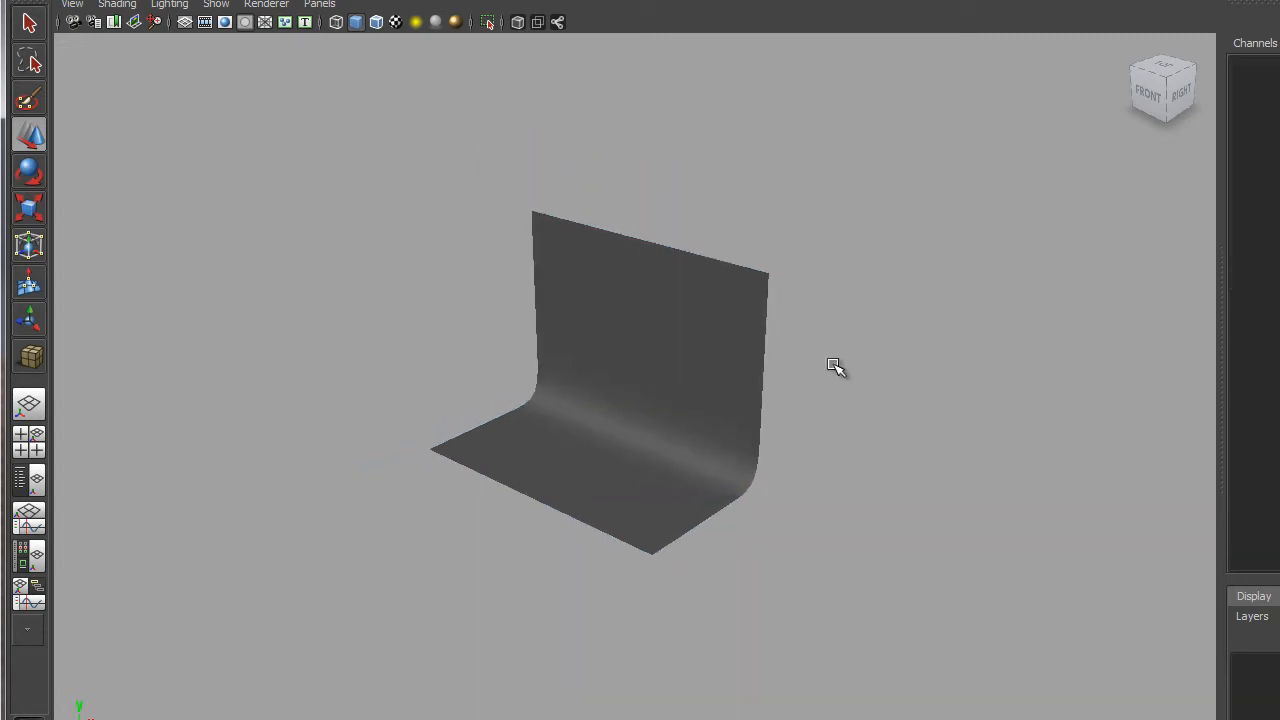
pyautogui.moveTo(835, 367)
pyautogui.keyDown('alt'); pyautogui.mouseDown()
pyautogui.moveTo(777, 346)
pyautogui.moveTo(840, 363)
pyautogui.mouseUp(); pyautogui.keyUp('alt')
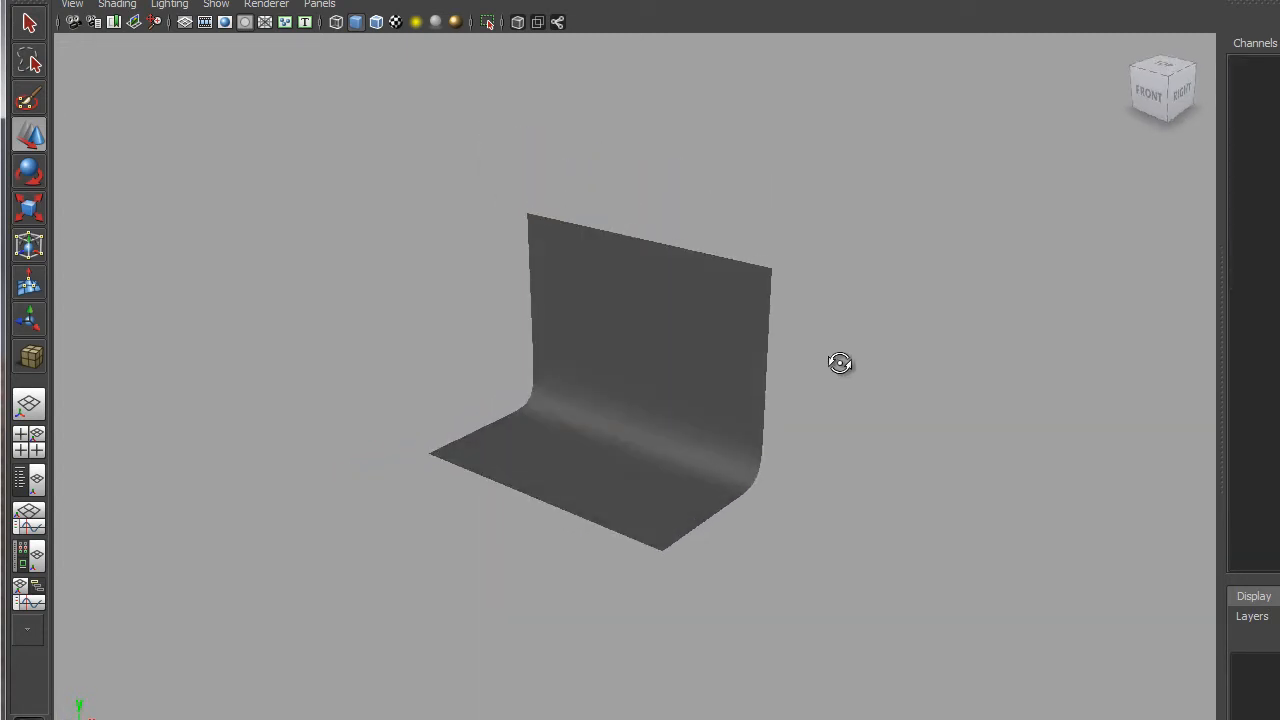
pyautogui.click(185, 22)
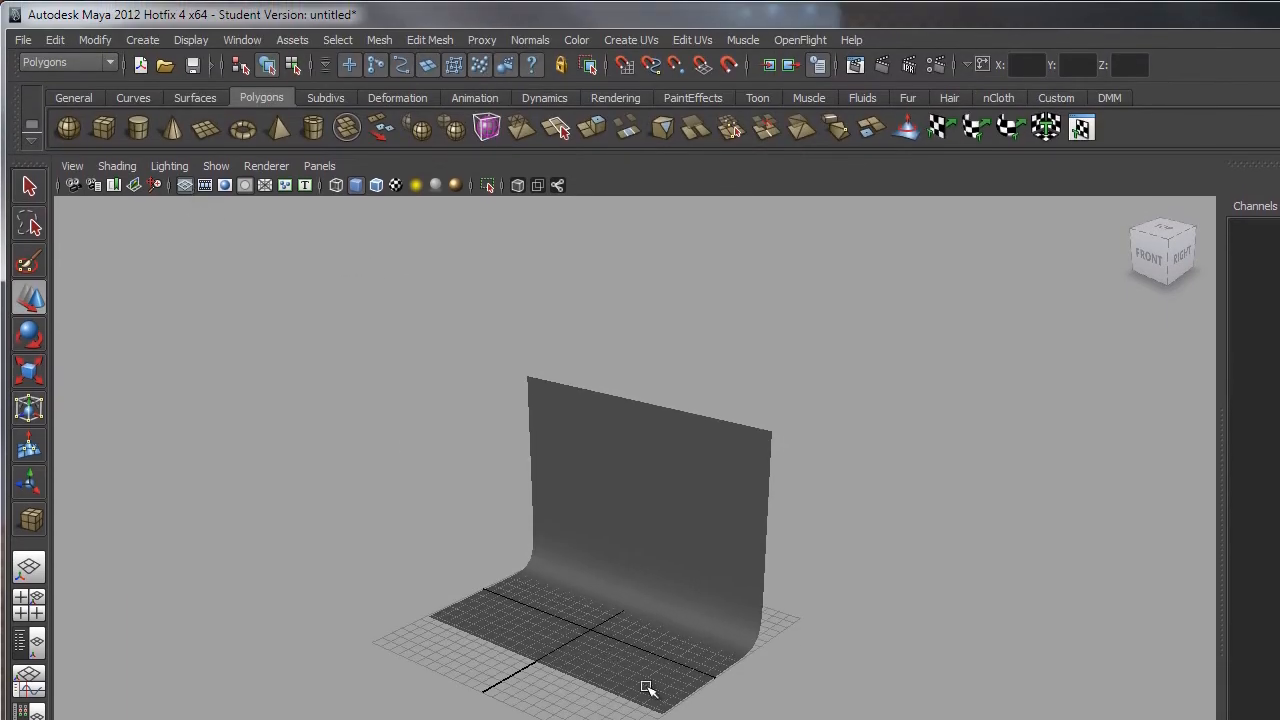
pyautogui.keyDown('alt'); pyautogui.moveTo(645, 688); pyautogui.dragTo(720, 695); pyautogui.keyUp('alt')
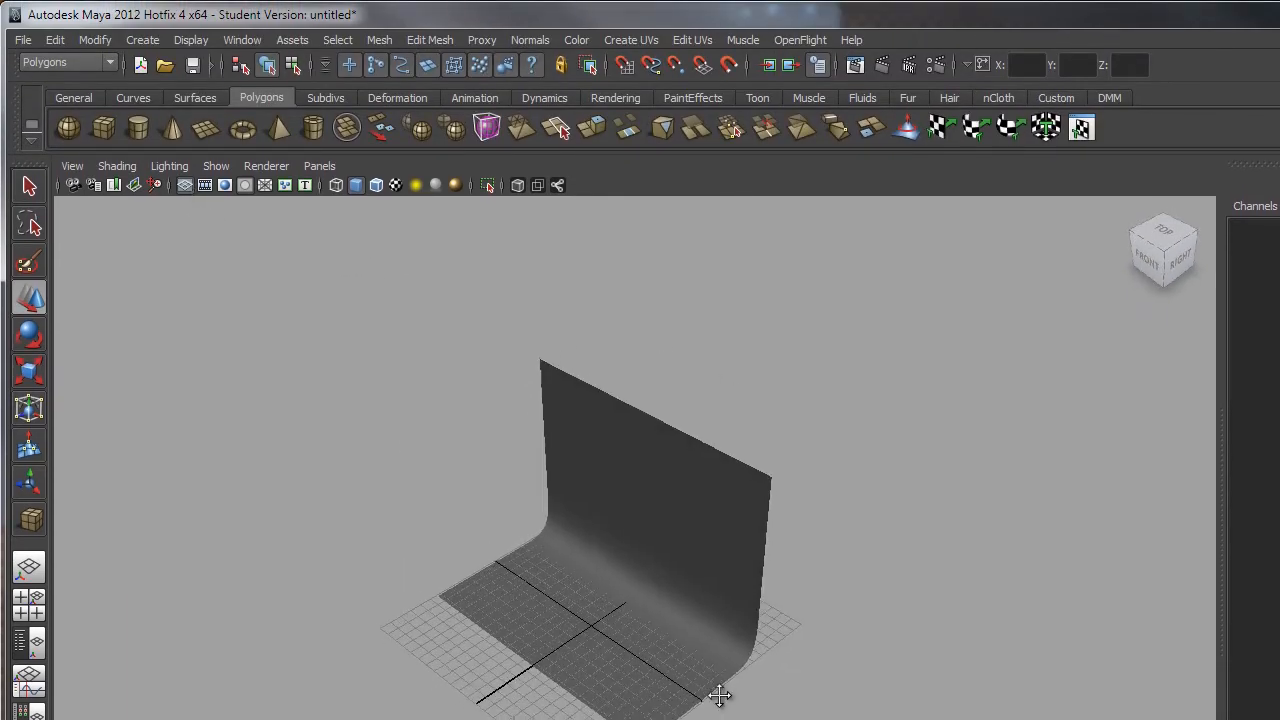
pyautogui.keyDown('alt'); pyautogui.moveTo(720, 695); pyautogui.dragTo(766, 660, button='middle'); pyautogui.keyUp('alt')
pyautogui.scroll(6, 766, 660)
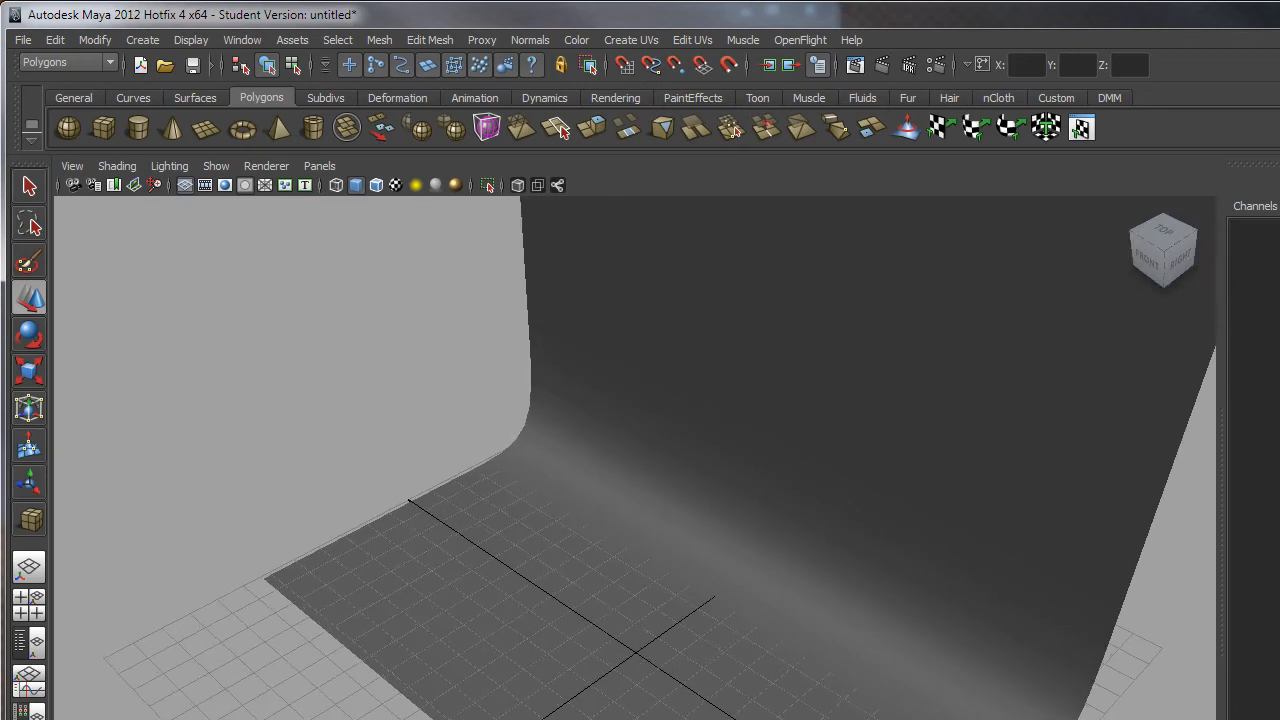
pyautogui.keyDown('alt'); pyautogui.moveTo(764, 717); pyautogui.dragTo(740, 694, button='right'); pyautogui.keyUp('alt')
pyautogui.keyDown('alt'); pyautogui.moveTo(658, 686); pyautogui.dragTo(691, 665); pyautogui.keyUp('alt')
# Select the backdrop mesh and view its profile from a low side angle.
pyautogui.click(731, 471)
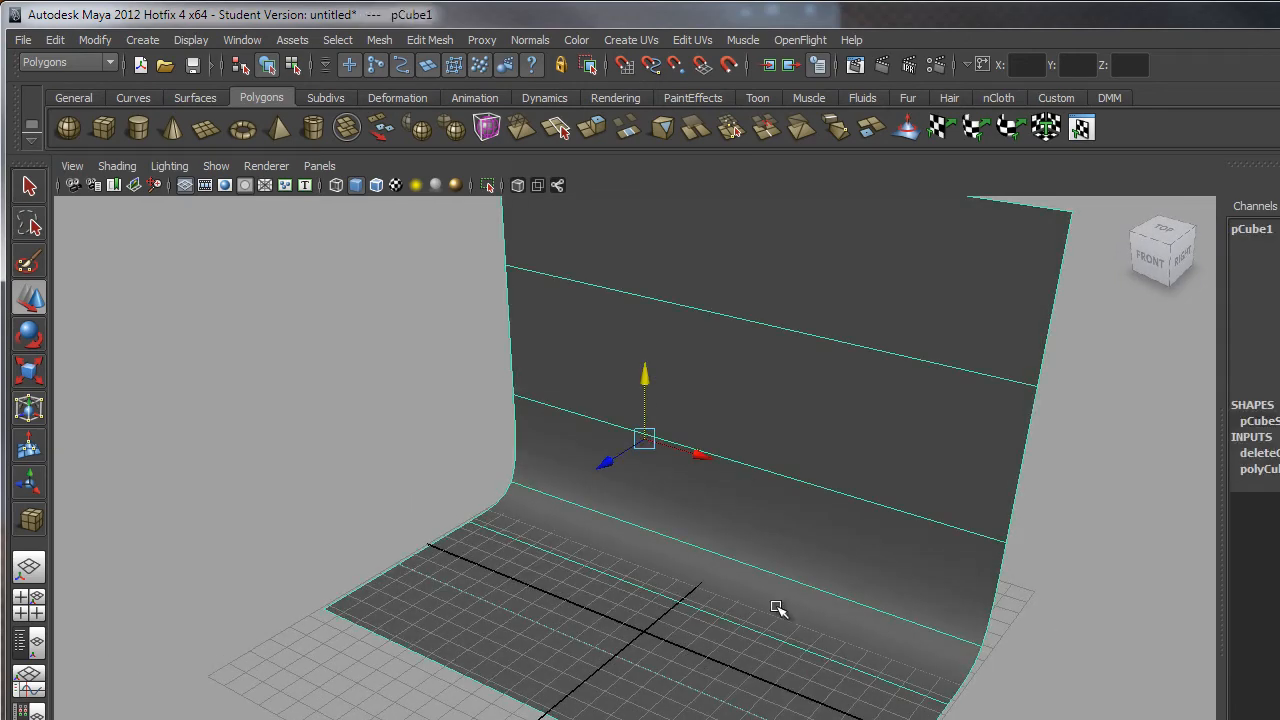
pyautogui.keyDown('alt'); pyautogui.moveTo(680, 577); pyautogui.dragTo(580, 589); pyautogui.keyUp('alt')
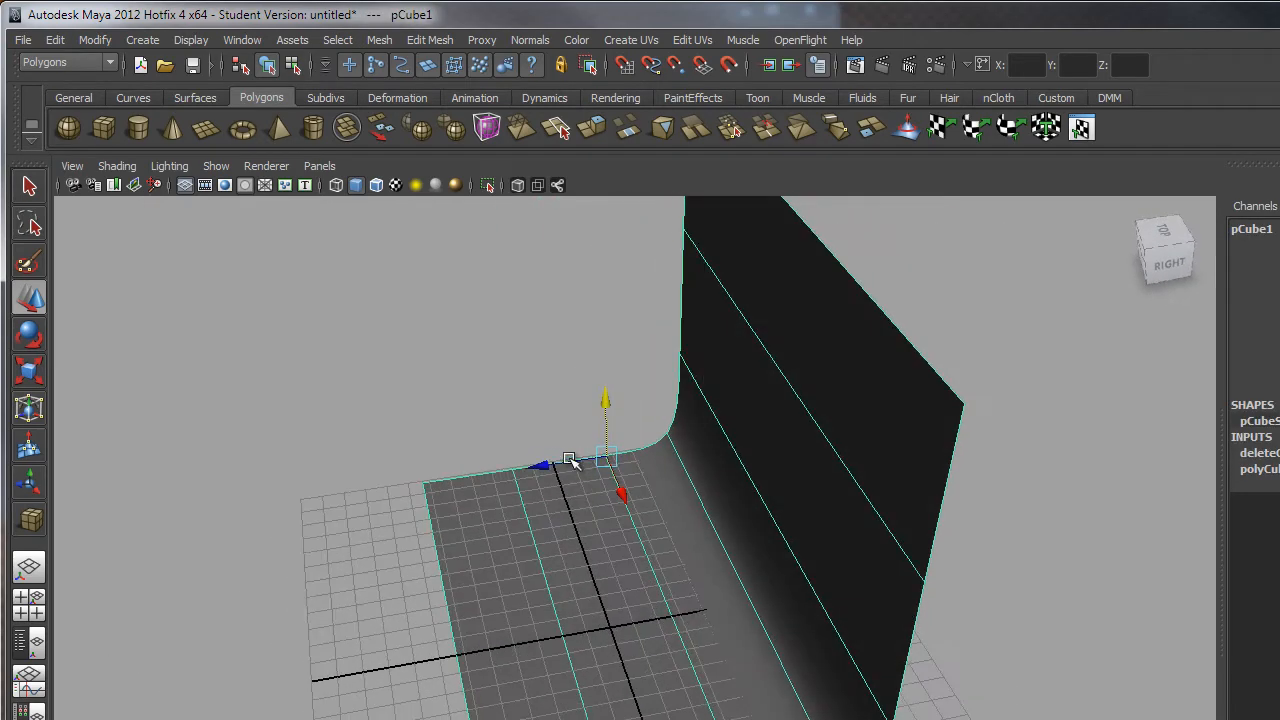
pyautogui.keyDown('alt'); pyautogui.moveTo(622, 500); pyautogui.dragTo(725, 345); pyautogui.keyUp('alt')
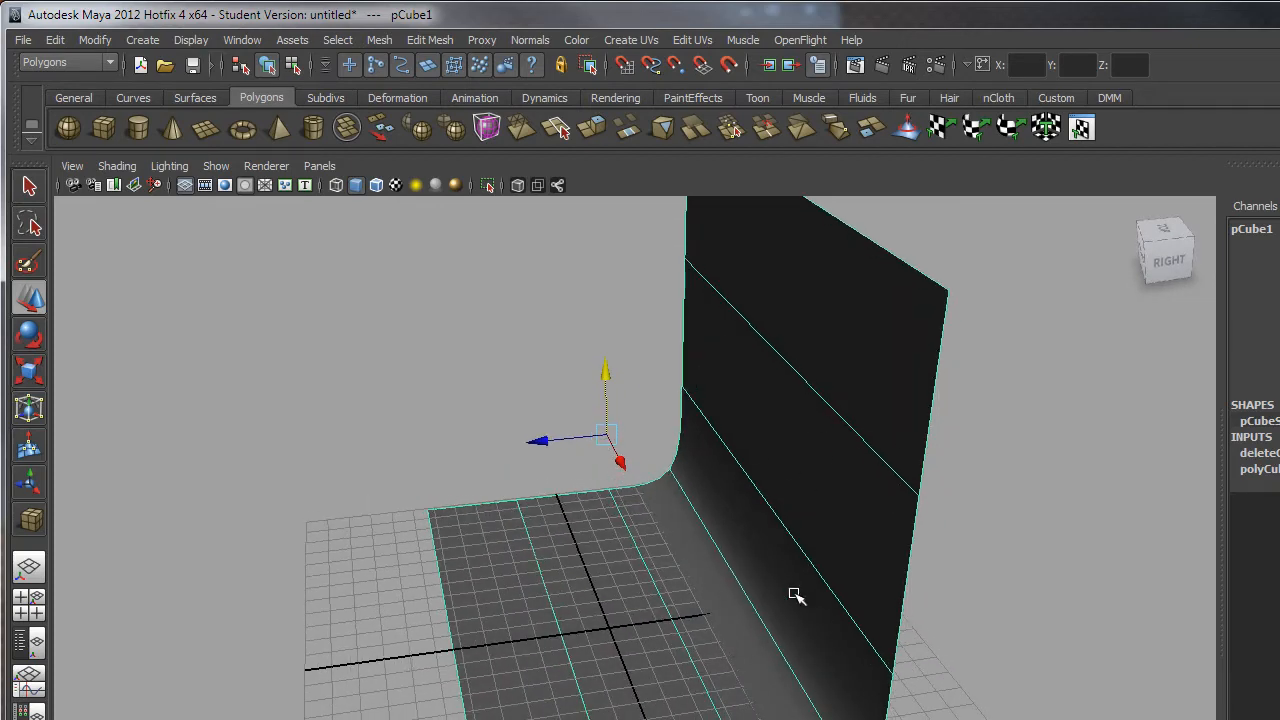
pyautogui.keyDown('alt'); pyautogui.moveTo(730, 668); pyautogui.dragTo(634, 700); pyautogui.keyUp('alt')
pyautogui.keyDown('alt'); pyautogui.moveTo(657, 608); pyautogui.dragTo(643, 569); pyautogui.keyUp('alt')
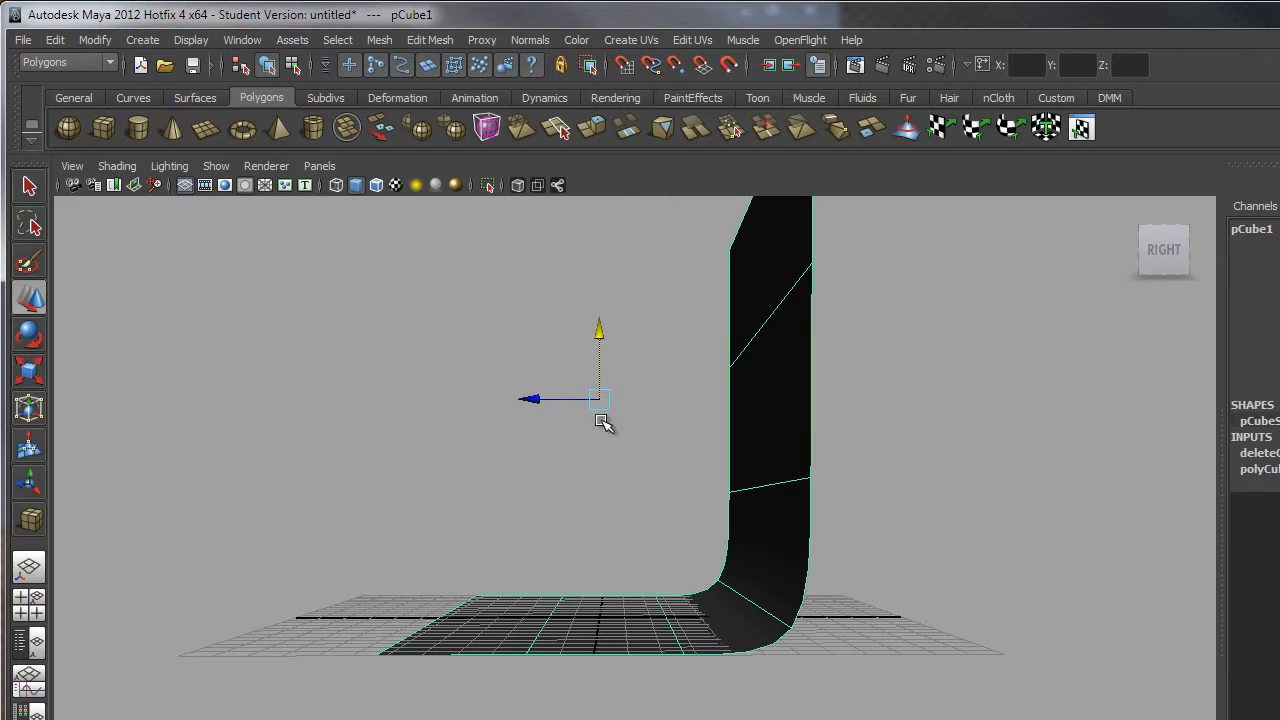
pyautogui.keyDown('alt'); pyautogui.moveTo(742, 443); pyautogui.dragTo(554, 640); pyautogui.keyUp('alt')
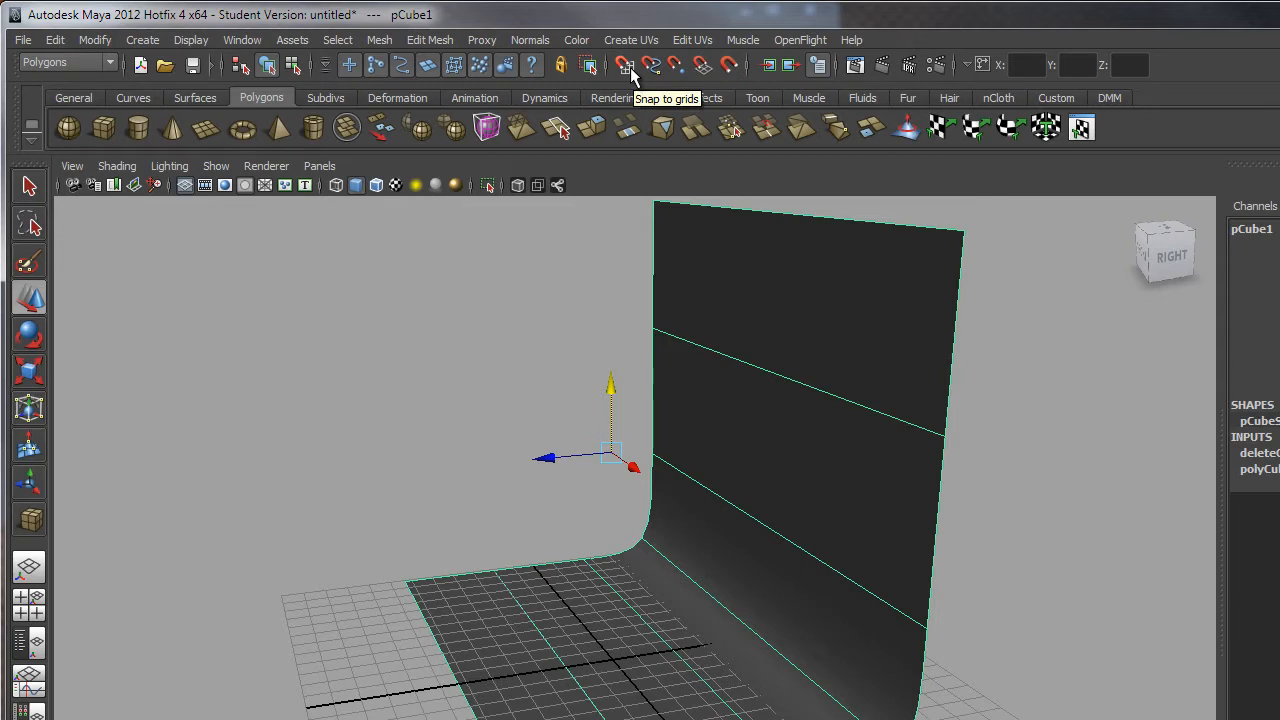
# Move the backdrop's pivot from the wall corner down to the grid origin on its floor.
pyautogui.press('x')
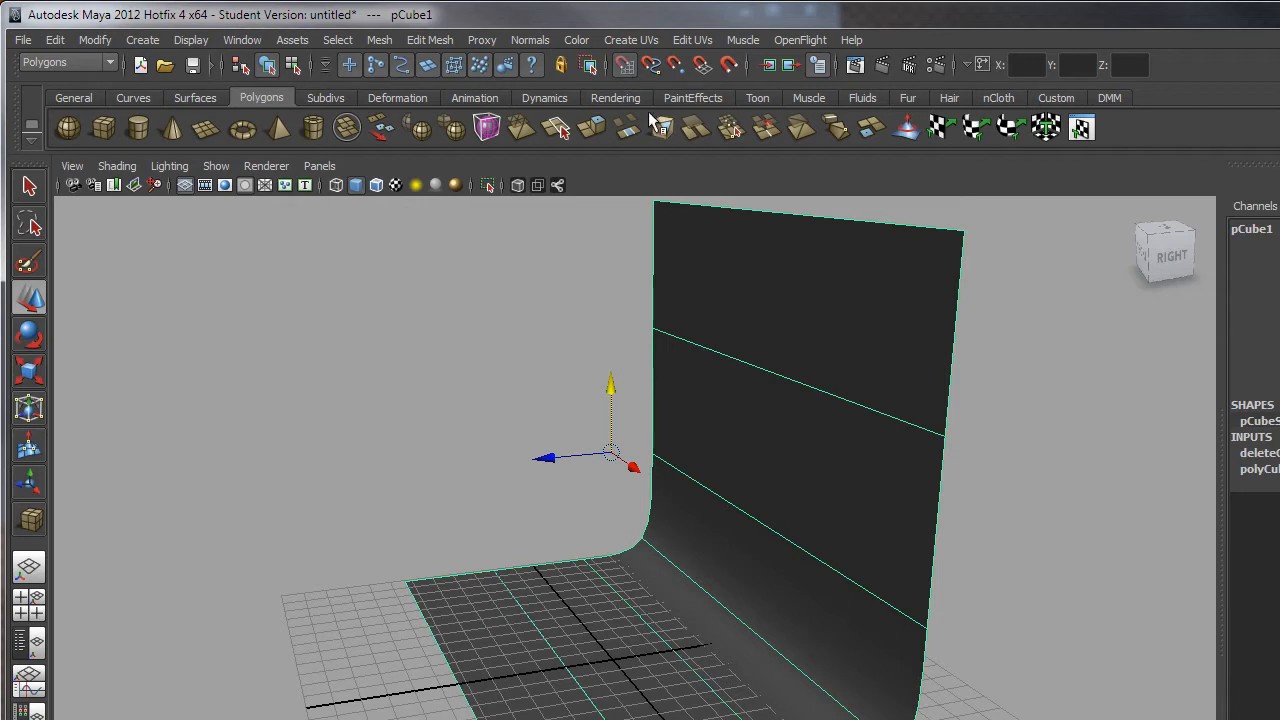
pyautogui.press('x')
pyautogui.press('x')
pyautogui.press('x')
pyautogui.press('x')
pyautogui.press('x')
pyautogui.press('x')
pyautogui.press('x')
pyautogui.moveTo(664, 595)
pyautogui.keyDown('alt'); pyautogui.mouseDown()
pyautogui.moveTo(735, 632)
pyautogui.moveTo(766, 623)
pyautogui.moveTo(694, 609)
pyautogui.moveTo(689, 583)
pyautogui.moveTo(666, 594)
pyautogui.mouseUp(); pyautogui.keyUp('alt')
pyautogui.press('Insert')
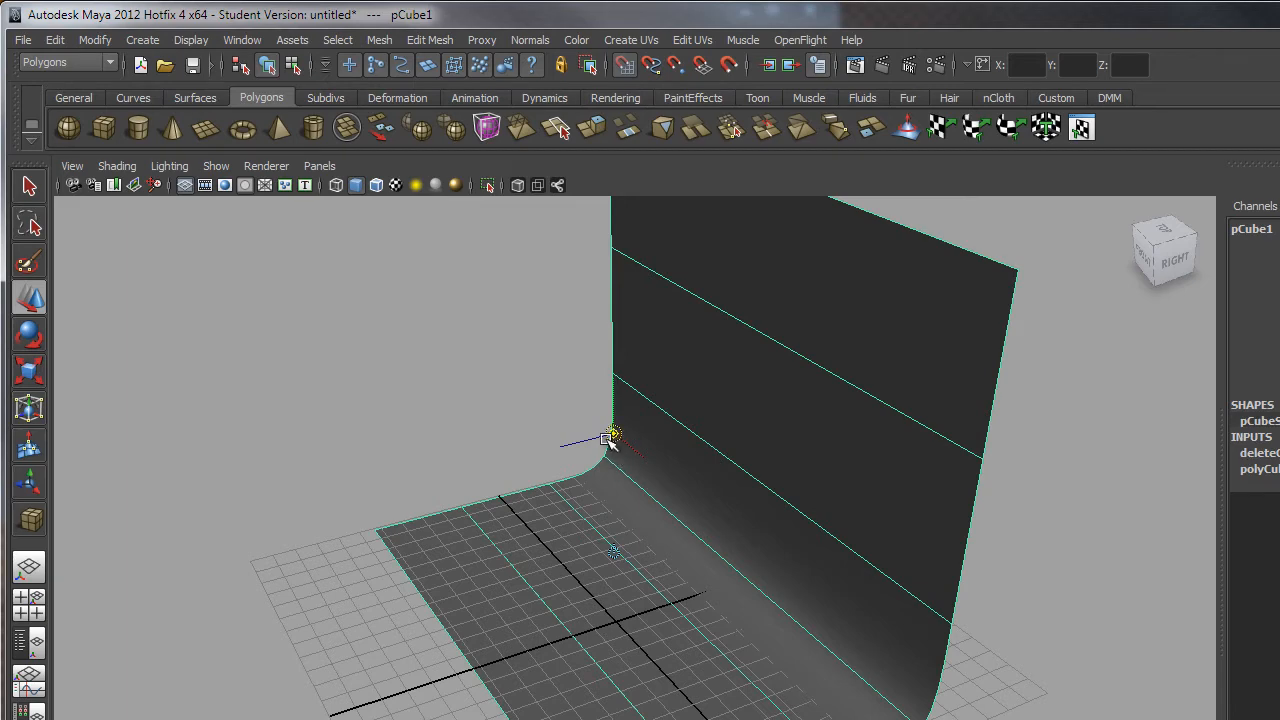
pyautogui.press('Insert')
pyautogui.keyDown('alt'); pyautogui.moveTo(648, 531); pyautogui.dragTo(670, 532); pyautogui.keyUp('alt')
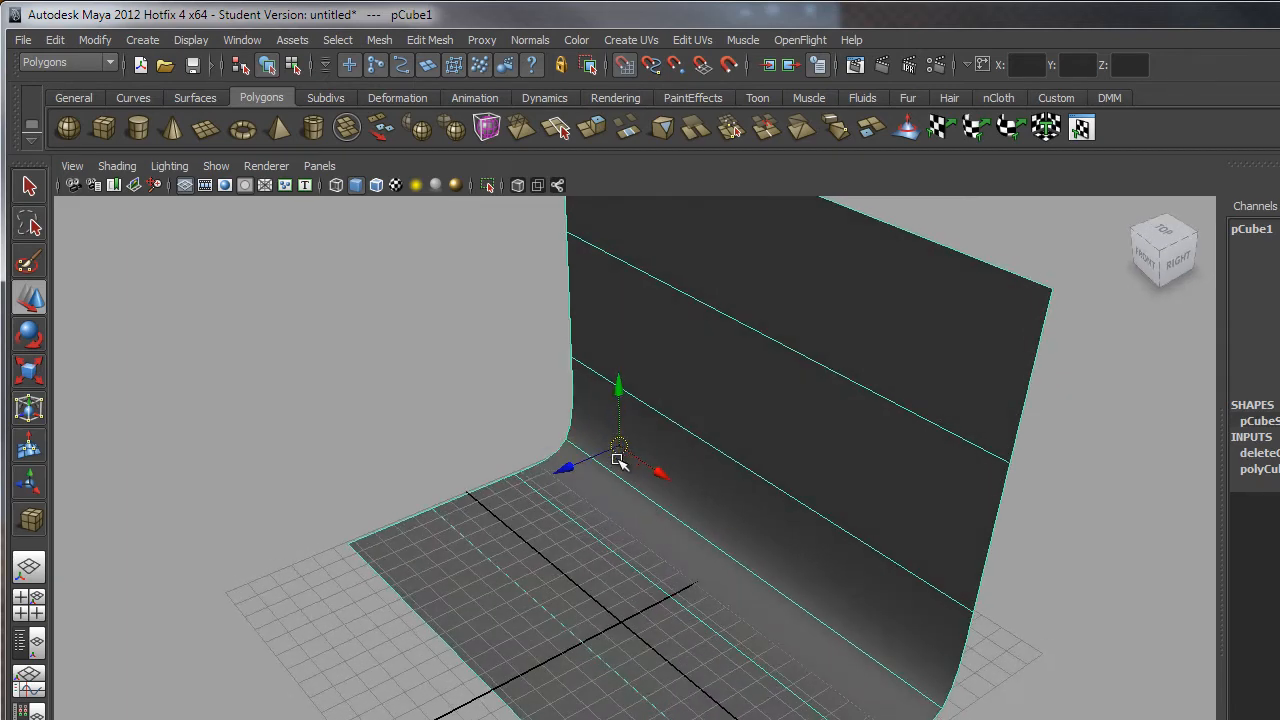
pyautogui.press('Insert')
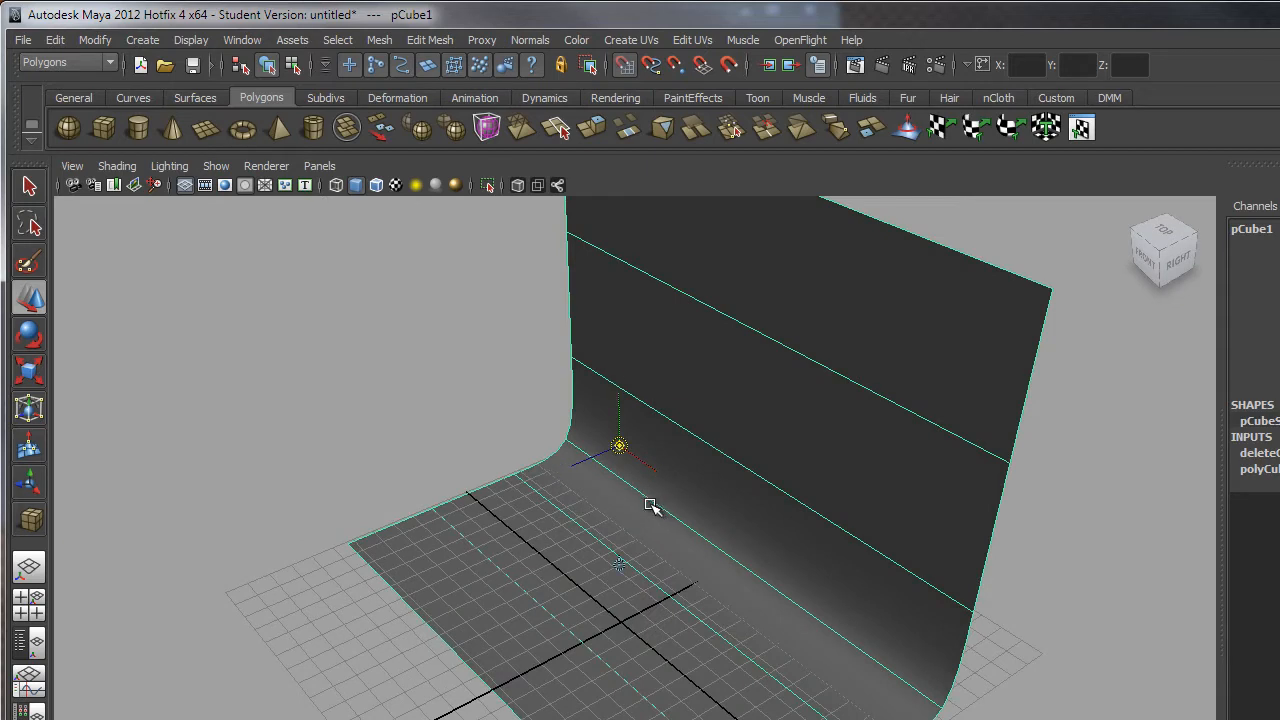
pyautogui.click(620, 444)
pyautogui.moveTo(620, 444); pyautogui.dragTo(619, 625)
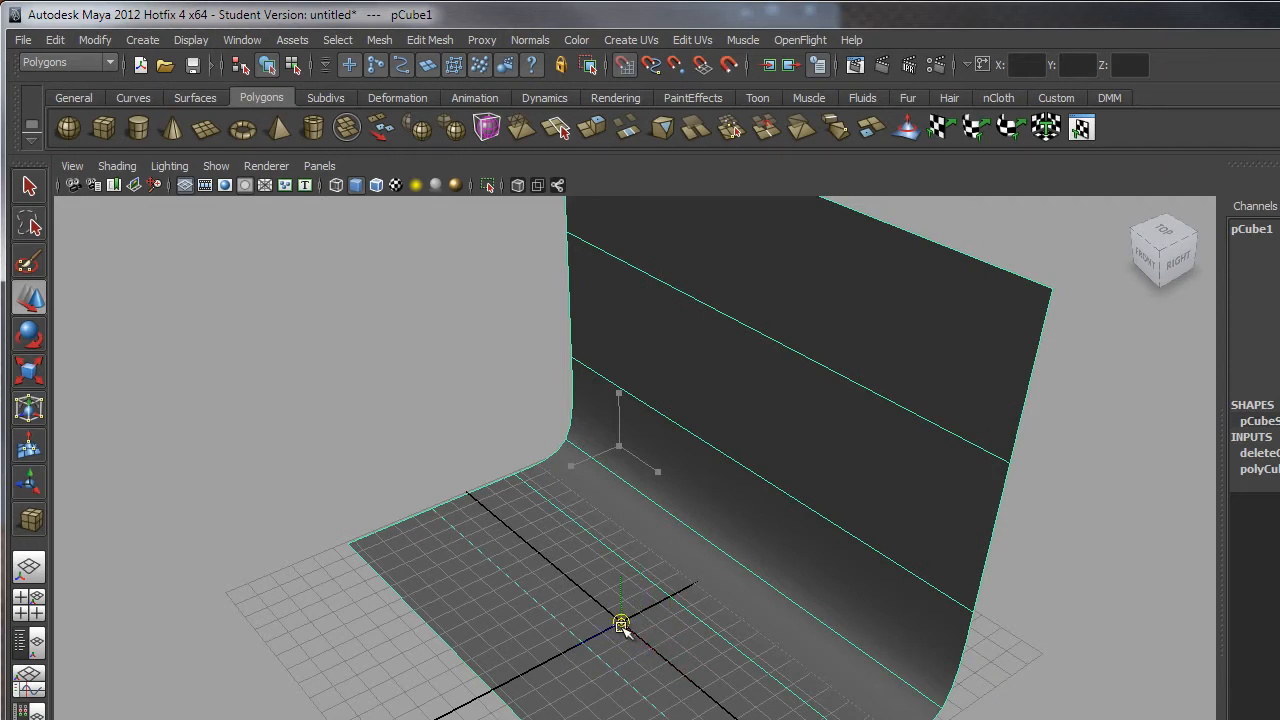
pyautogui.press('Insert')
pyautogui.keyDown('alt'); pyautogui.moveTo(714, 549); pyautogui.dragTo(689, 571); pyautogui.keyUp('alt')
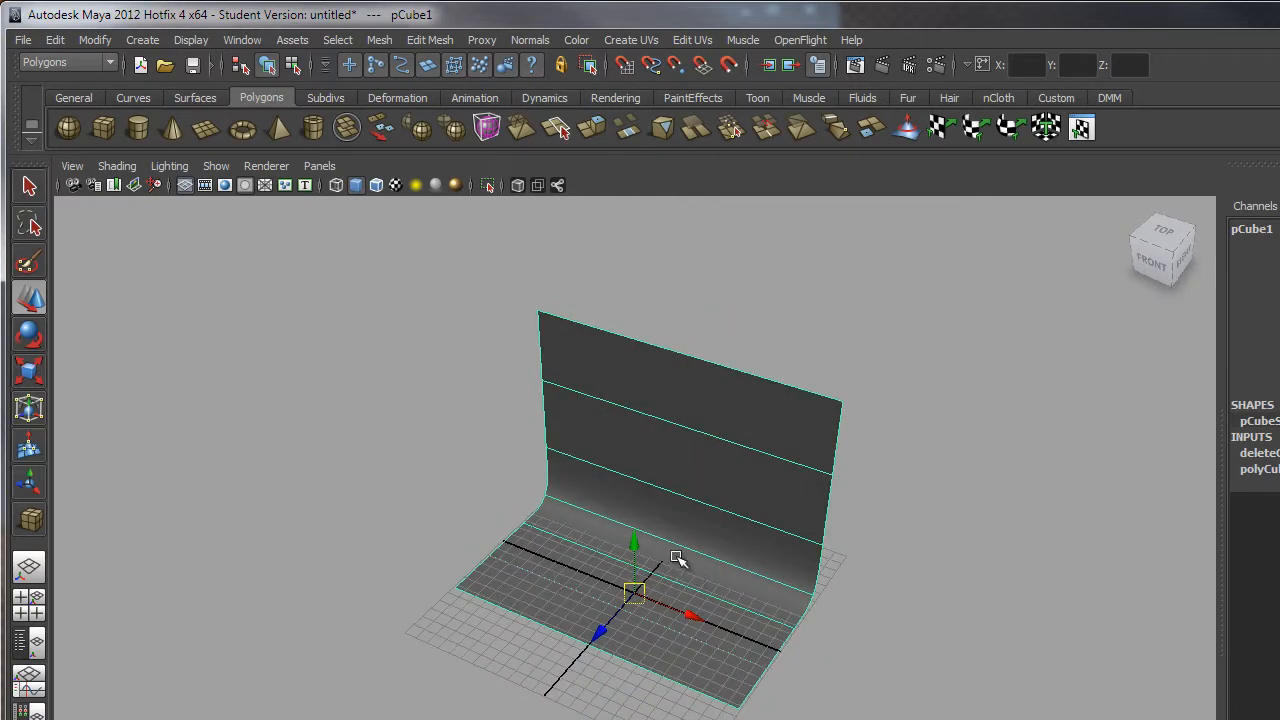
pyautogui.keyDown('alt'); pyautogui.moveTo(680, 560); pyautogui.dragTo(718, 718, button='right'); pyautogui.keyUp('alt')
pyautogui.keyDown('alt'); pyautogui.moveTo(682, 694); pyautogui.dragTo(667, 667); pyautogui.keyUp('alt')
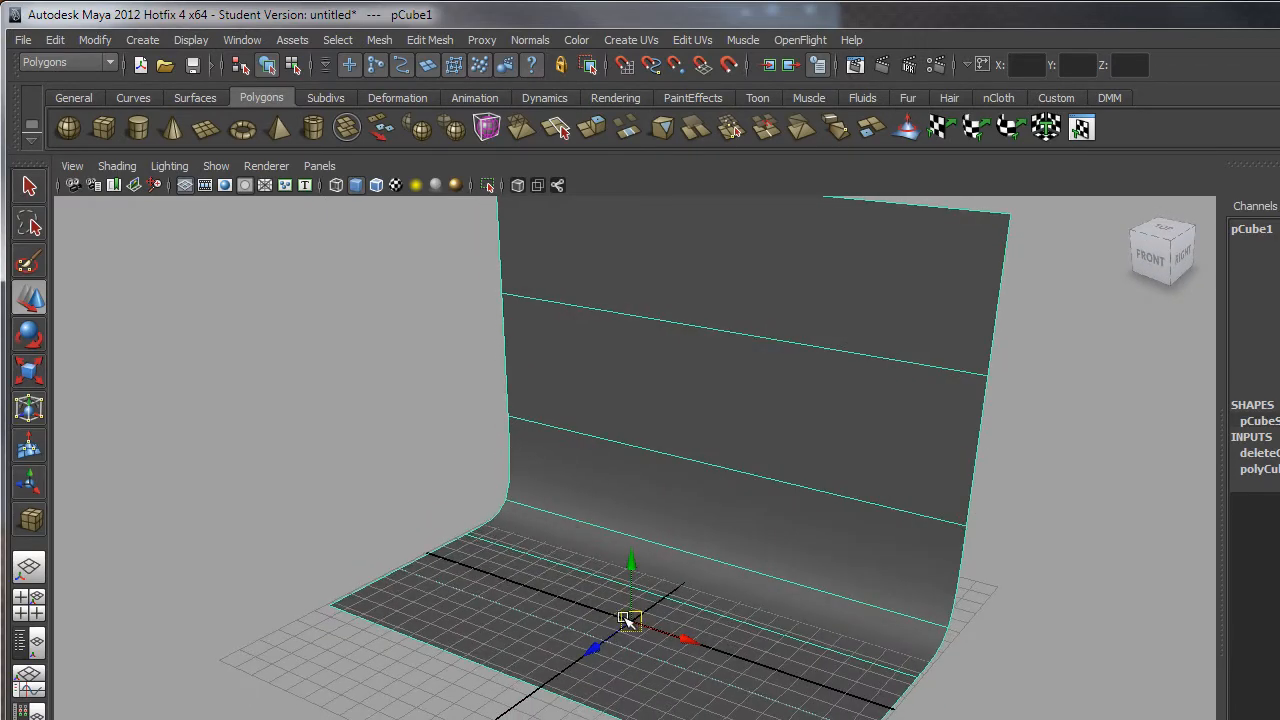
pyautogui.keyDown('alt'); pyautogui.moveTo(731, 682); pyautogui.dragTo(714, 719, button='middle'); pyautogui.keyUp('alt')
pyautogui.keyDown('alt'); pyautogui.moveTo(710, 719); pyautogui.dragTo(647, 672, button='right'); pyautogui.keyUp('alt')
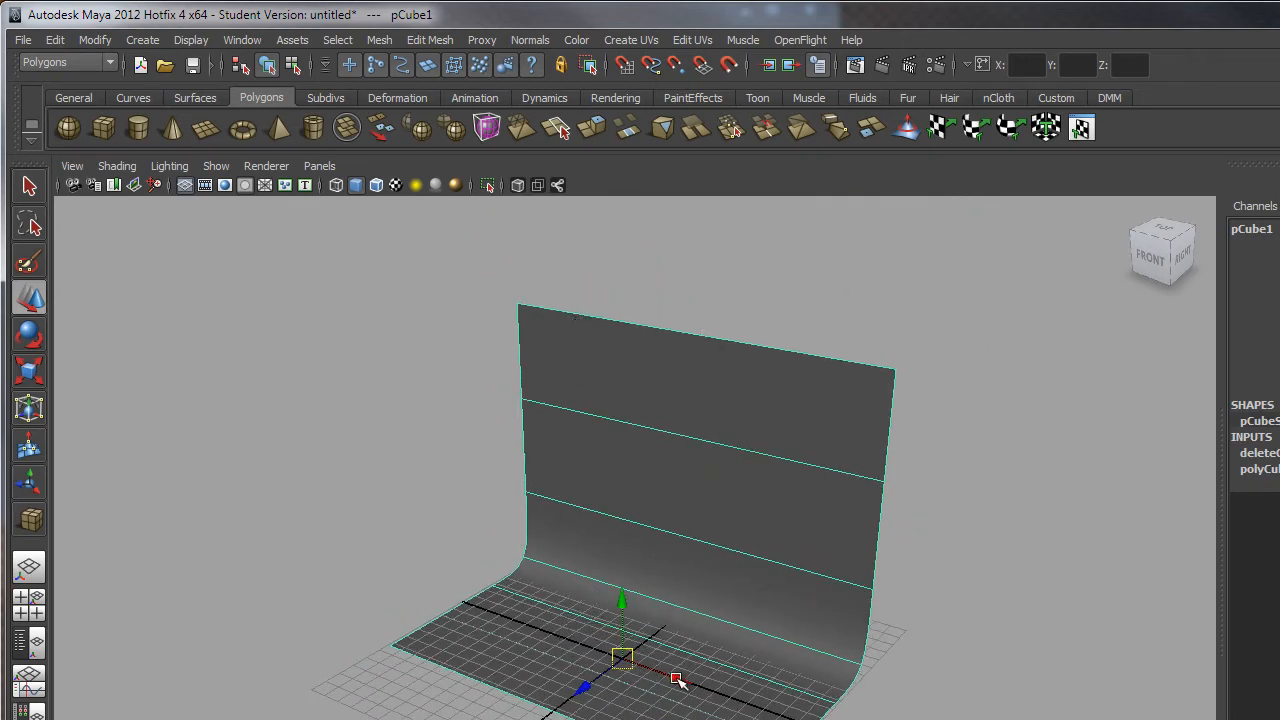
pyautogui.keyDown('alt'); pyautogui.moveTo(836, 656); pyautogui.dragTo(610, 446); pyautogui.keyUp('alt')
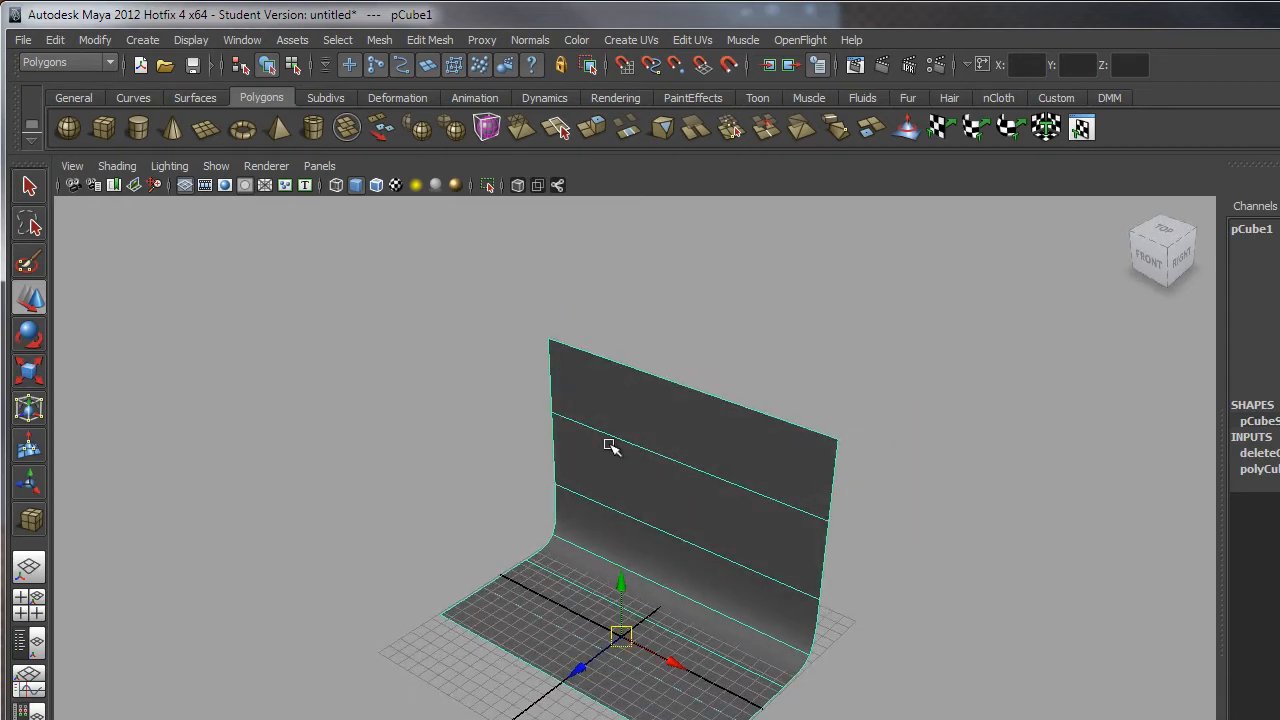
pyautogui.keyDown('alt'); pyautogui.moveTo(692, 671); pyautogui.dragTo(708, 674); pyautogui.keyUp('alt')
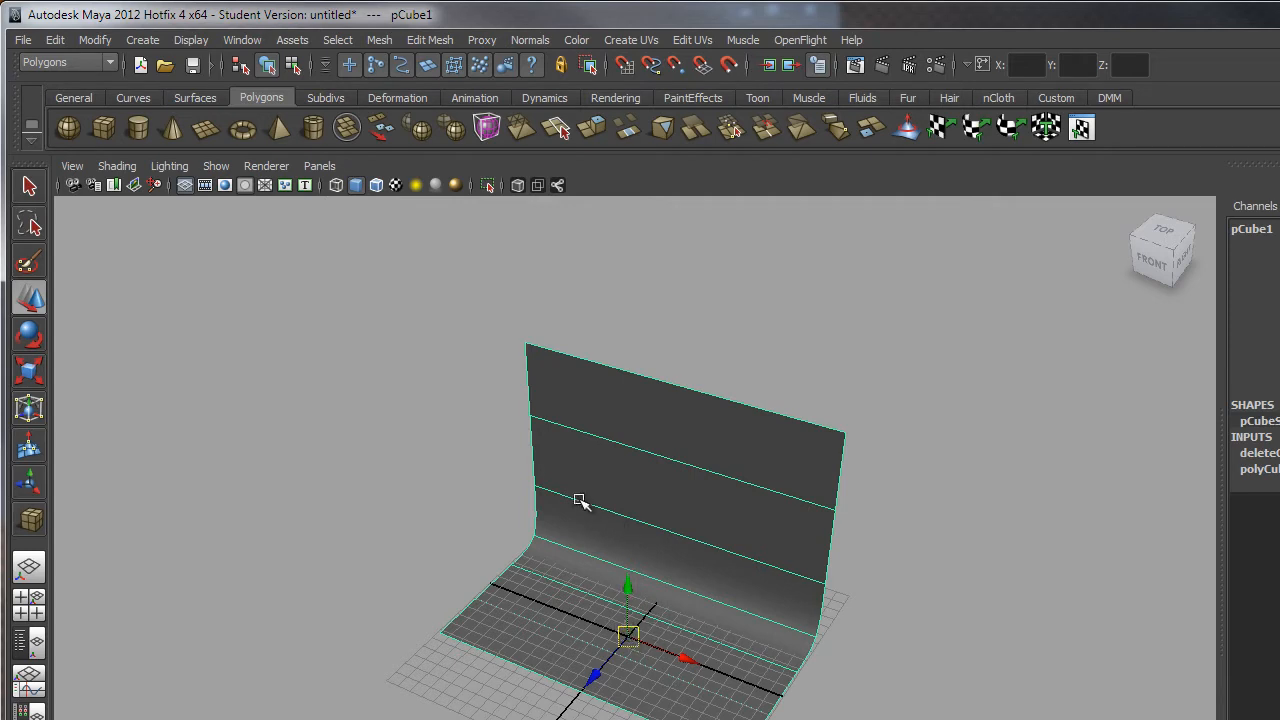
pyautogui.keyDown('alt'); pyautogui.moveTo(761, 684); pyautogui.dragTo(723, 646); pyautogui.keyUp('alt')
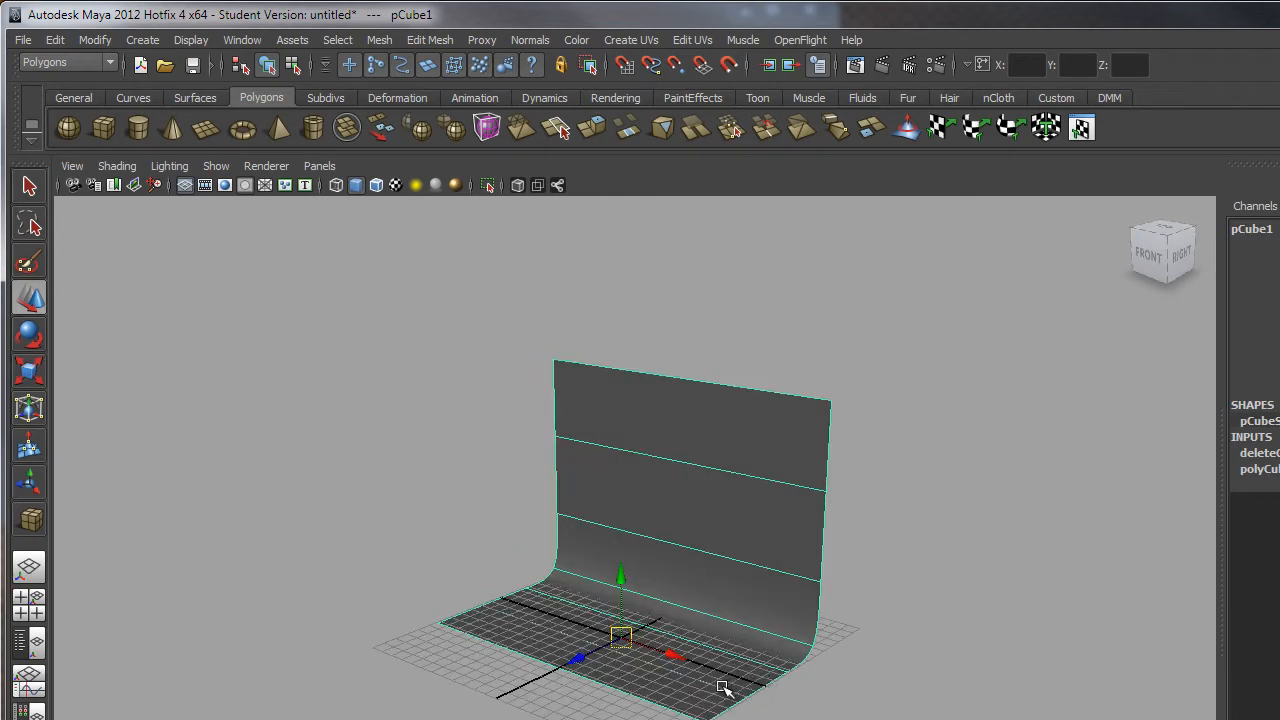
pyautogui.keyDown('alt'); pyautogui.moveTo(749, 703); pyautogui.dragTo(664, 626); pyautogui.keyUp('alt')
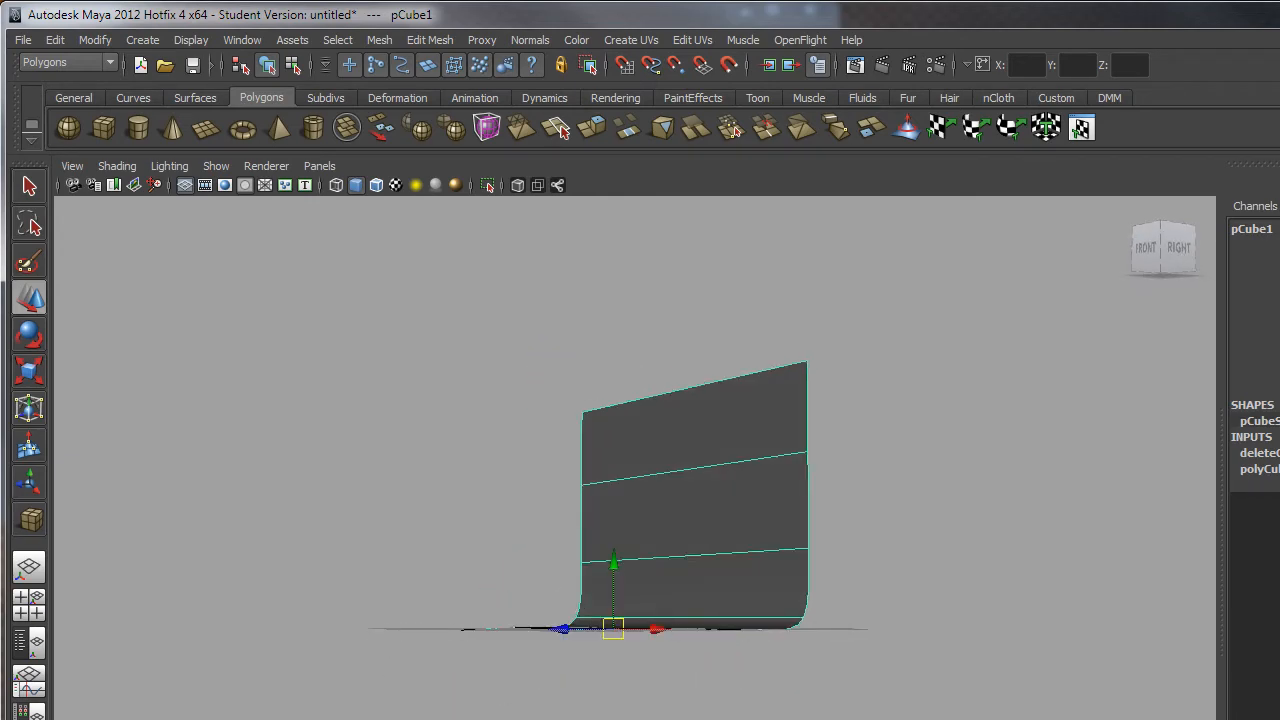
pyautogui.keyDown('alt'); pyautogui.moveTo(591, 683); pyautogui.dragTo(646, 644); pyautogui.keyUp('alt')
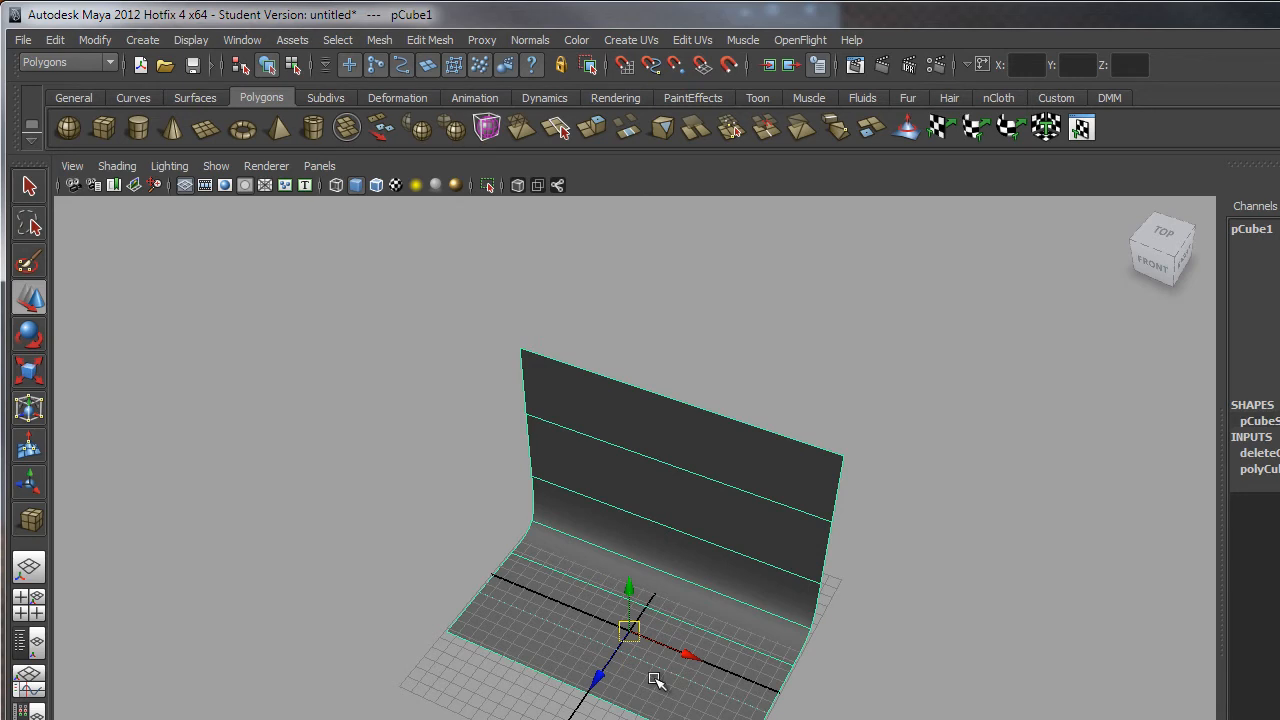
pyautogui.keyDown('alt'); pyautogui.moveTo(428, 450); pyautogui.dragTo(400, 427); pyautogui.keyUp('alt')
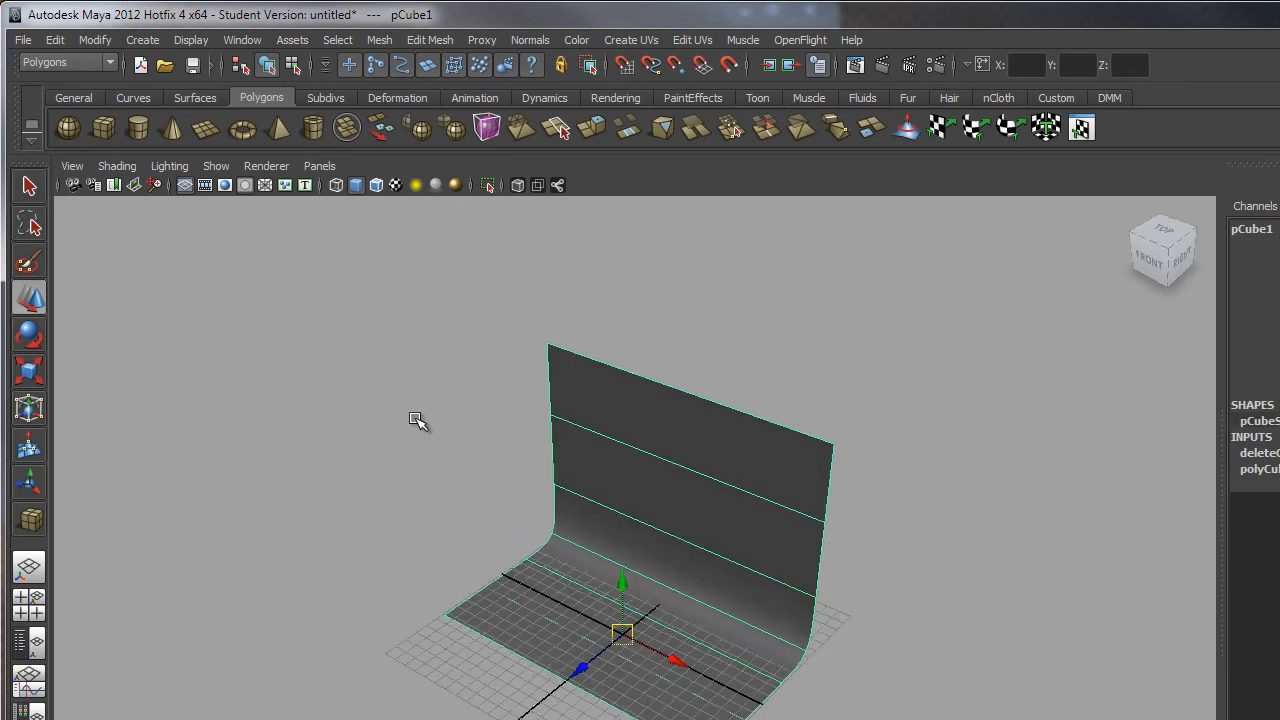
pyautogui.click(29, 188)
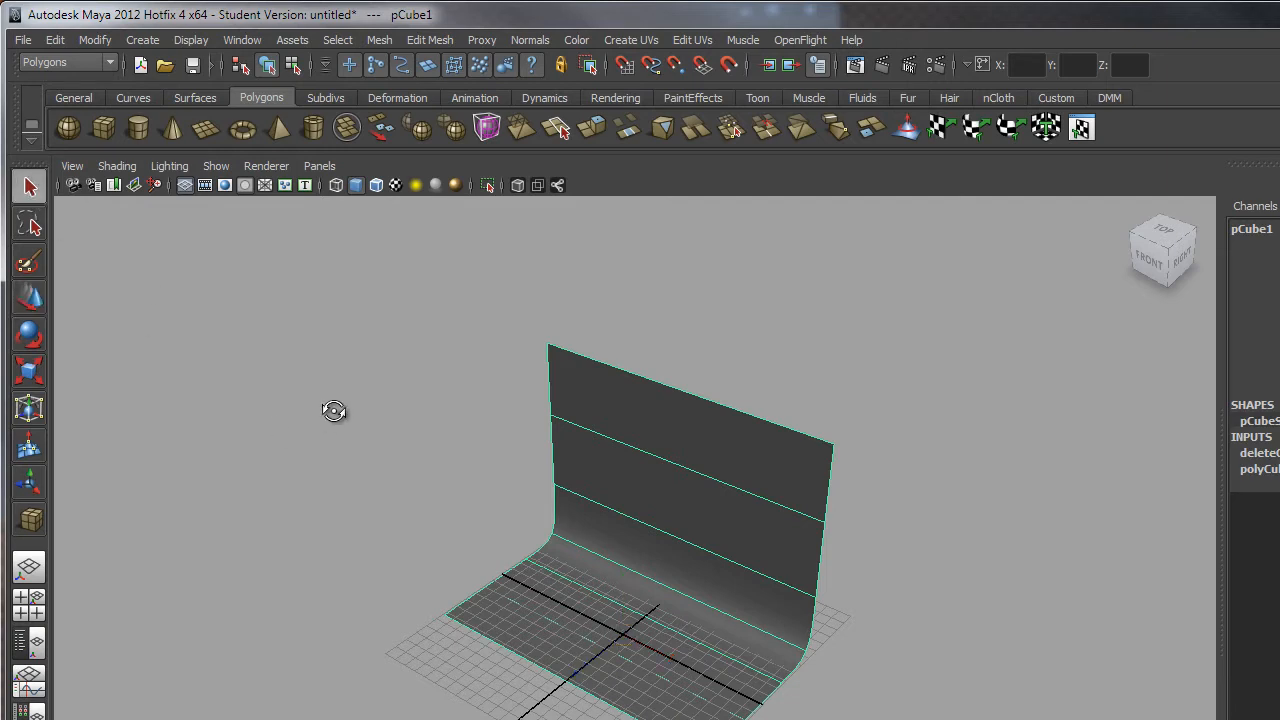
pyautogui.keyDown('alt'); pyautogui.moveTo(334, 411); pyautogui.dragTo(367, 348); pyautogui.keyUp('alt')
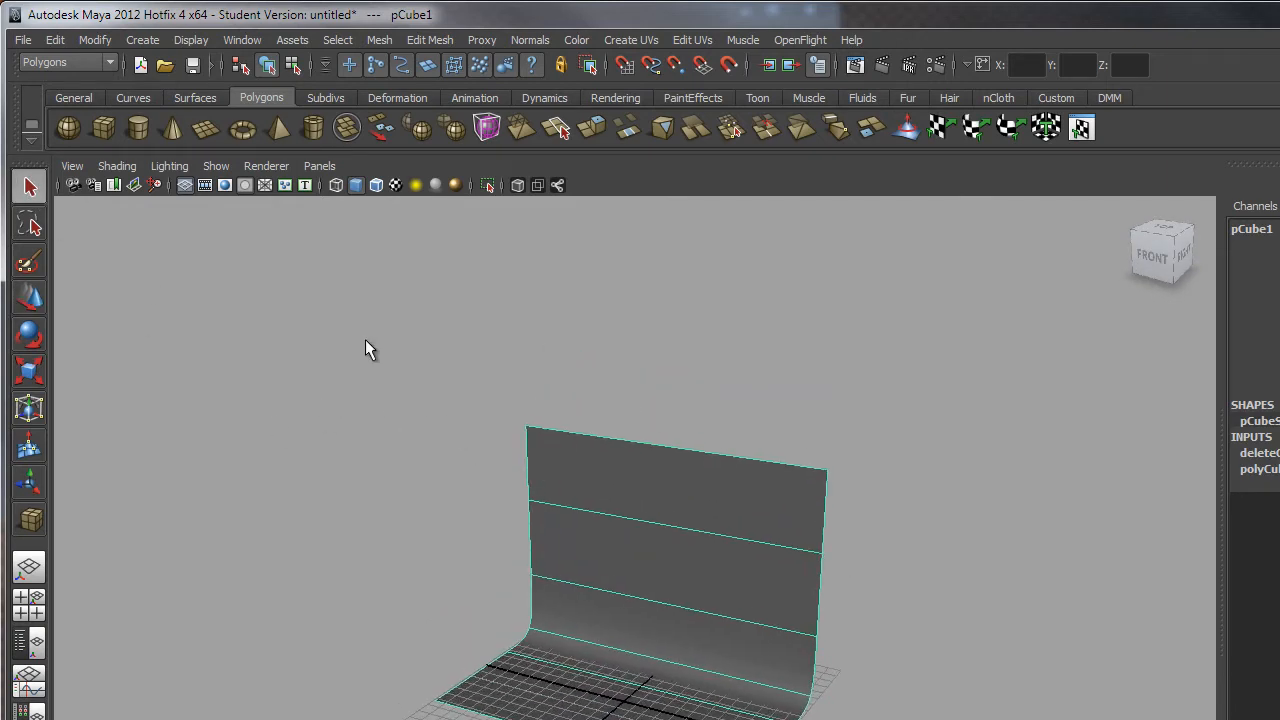
# Open File > Import and browse from the TVC Can project into its scenes folder.
pyautogui.click(23, 40)
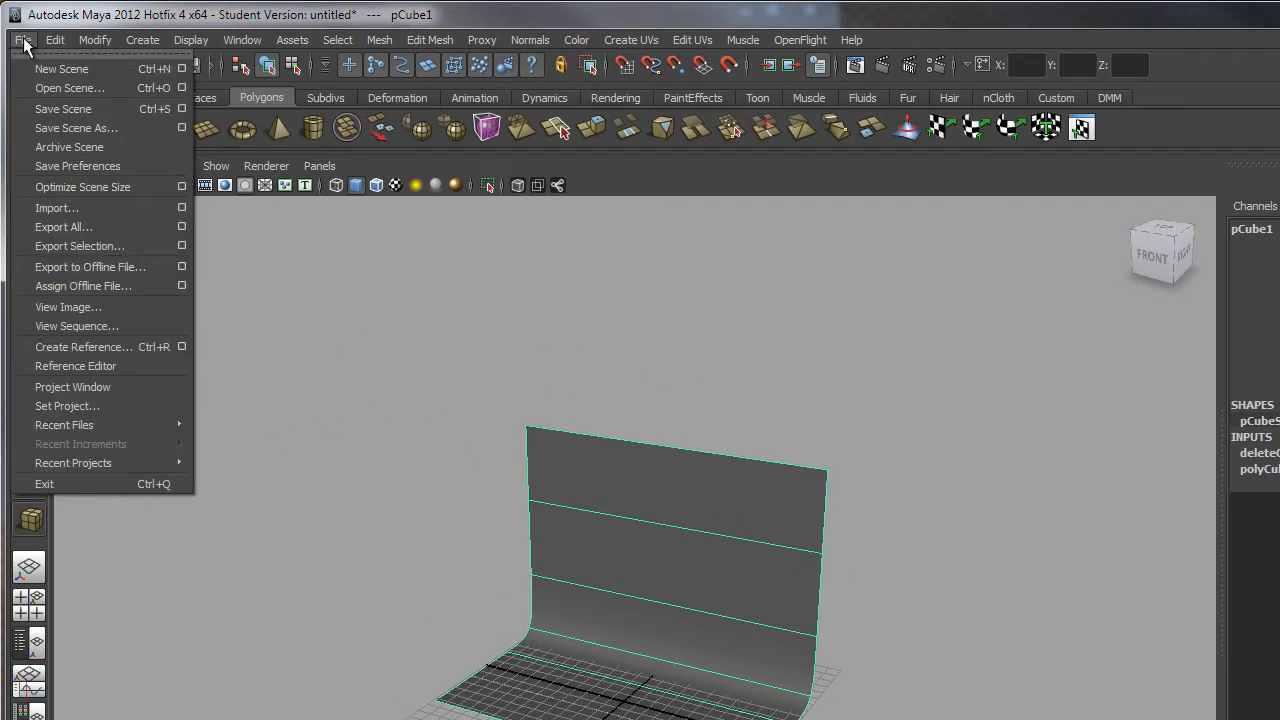
pyautogui.click(92, 207)
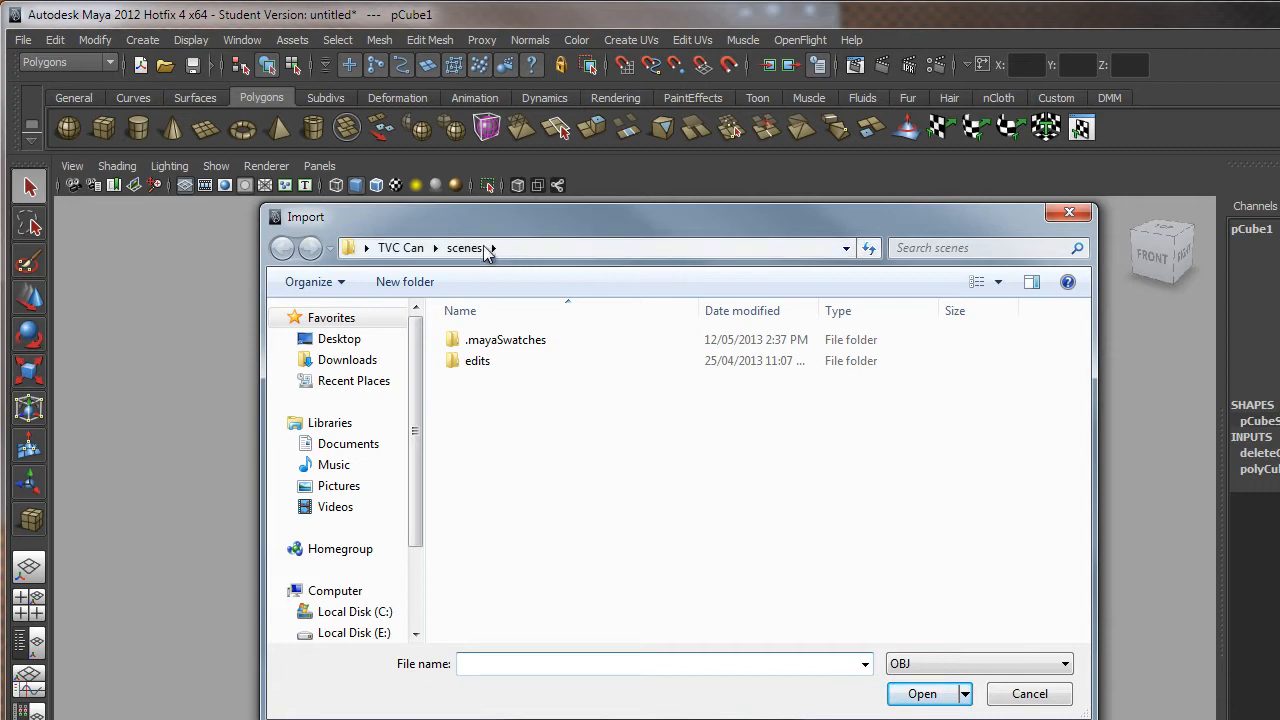
pyautogui.click(387, 249)
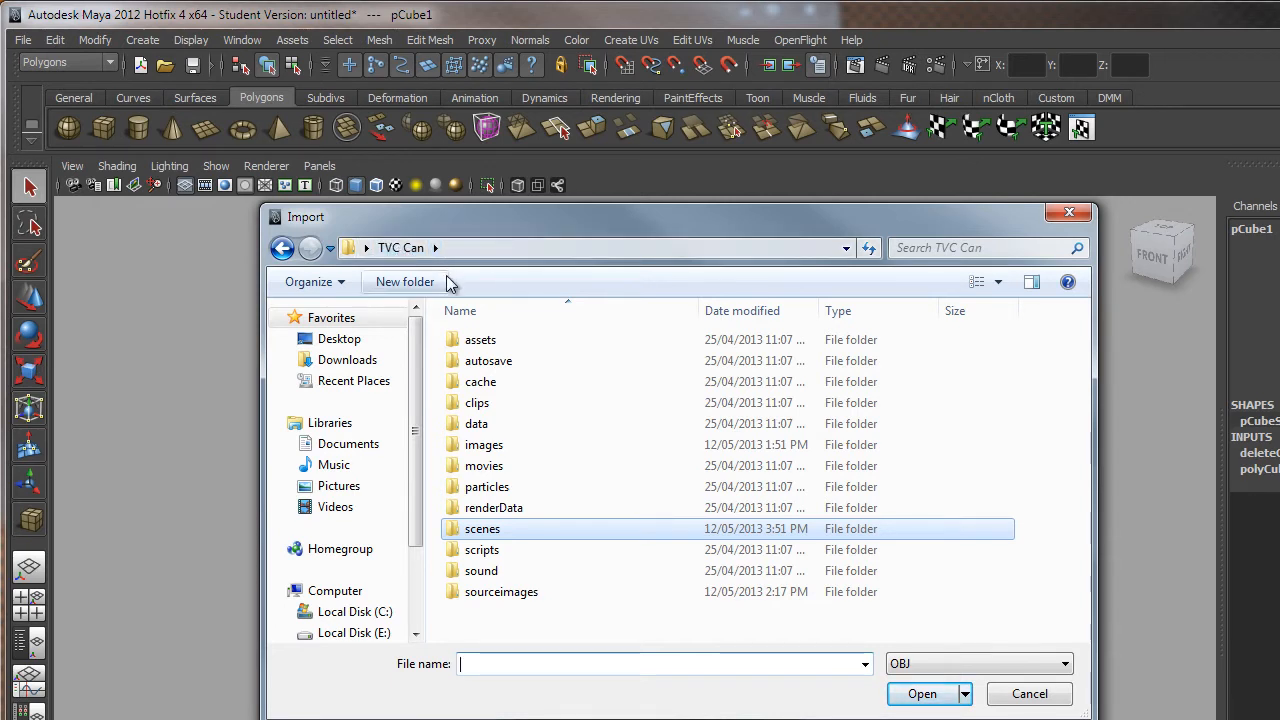
pyautogui.doubleClick(493, 424)
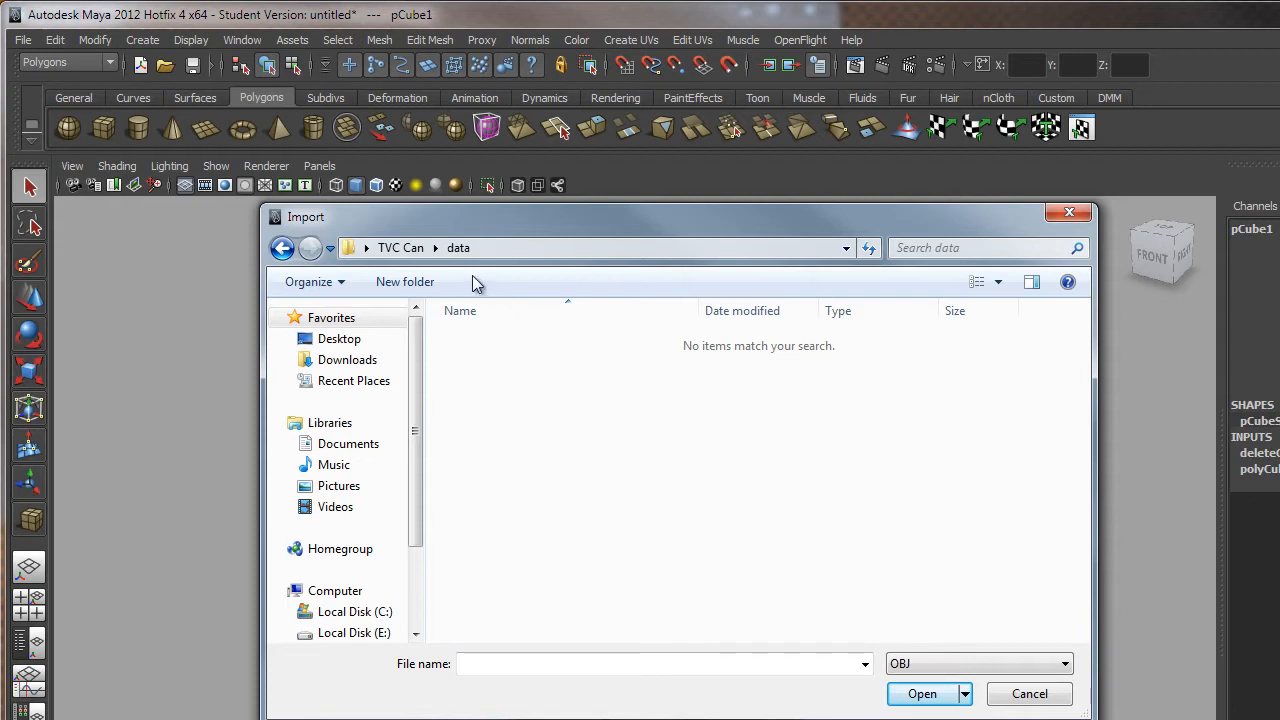
pyautogui.click(400, 250)
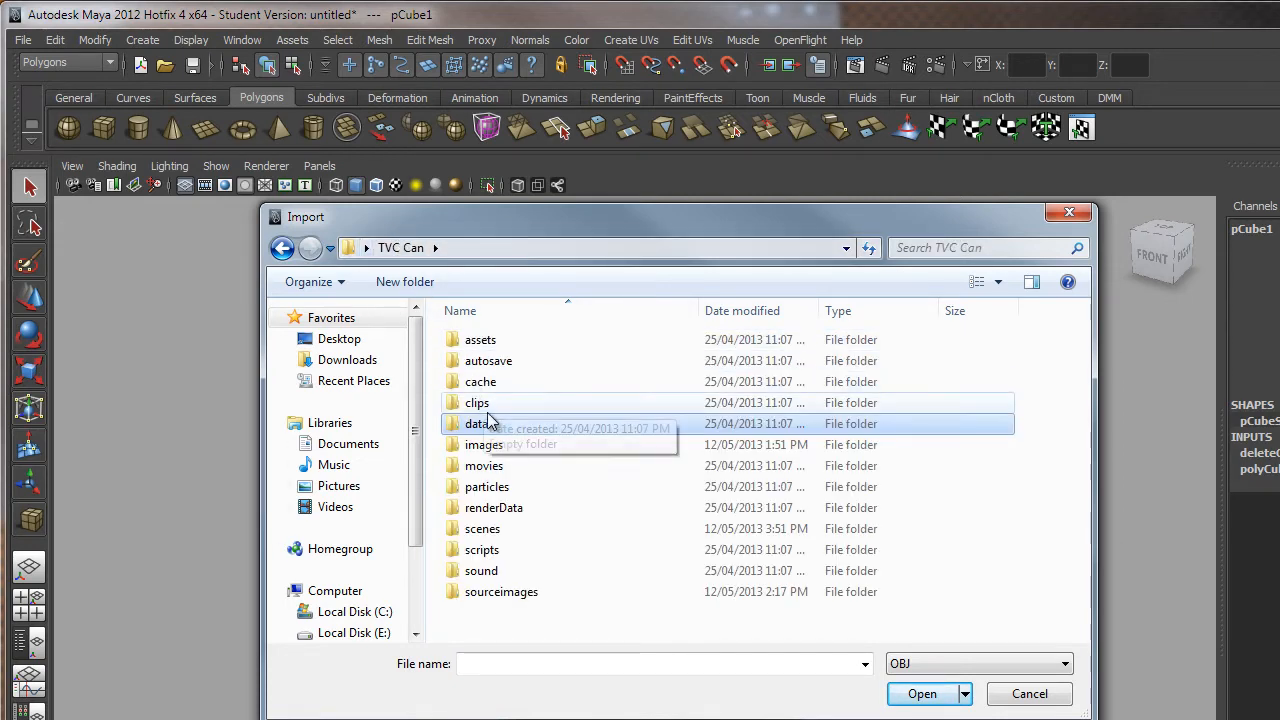
pyautogui.doubleClick(484, 529)
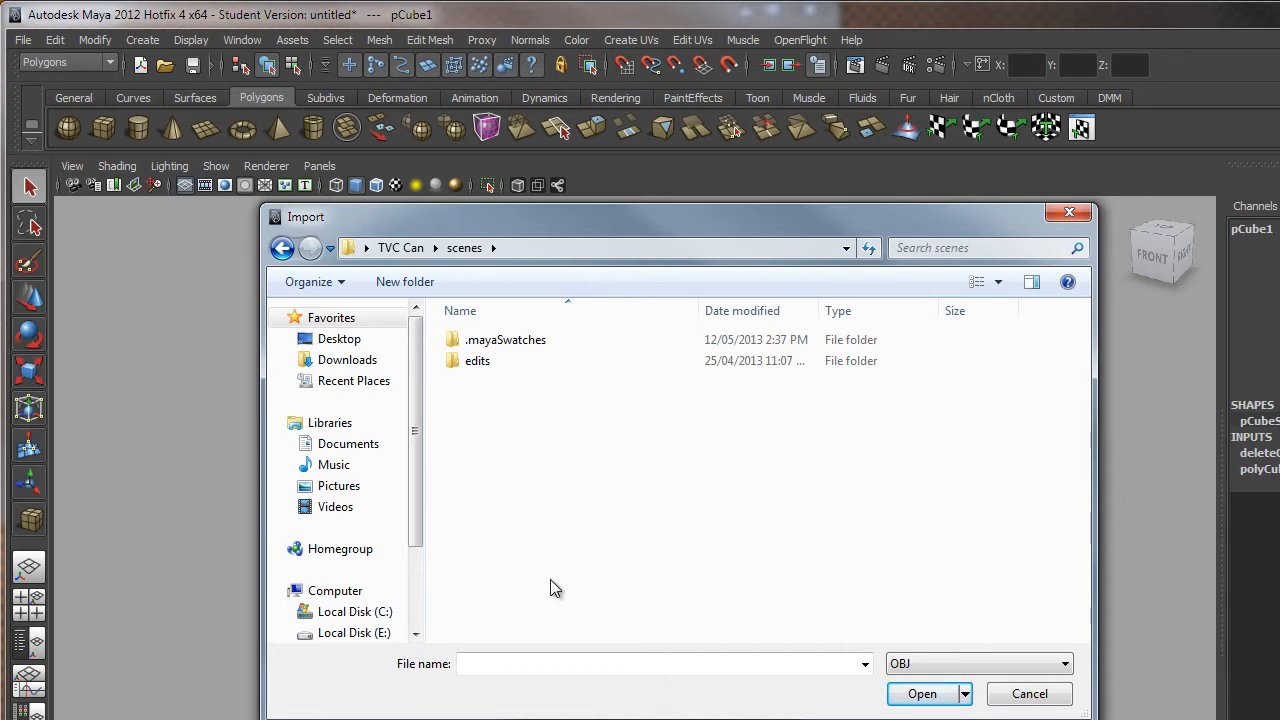
# Import the TVC Can 004 UV scene as a Maya Binary file.
pyautogui.click(899, 666)
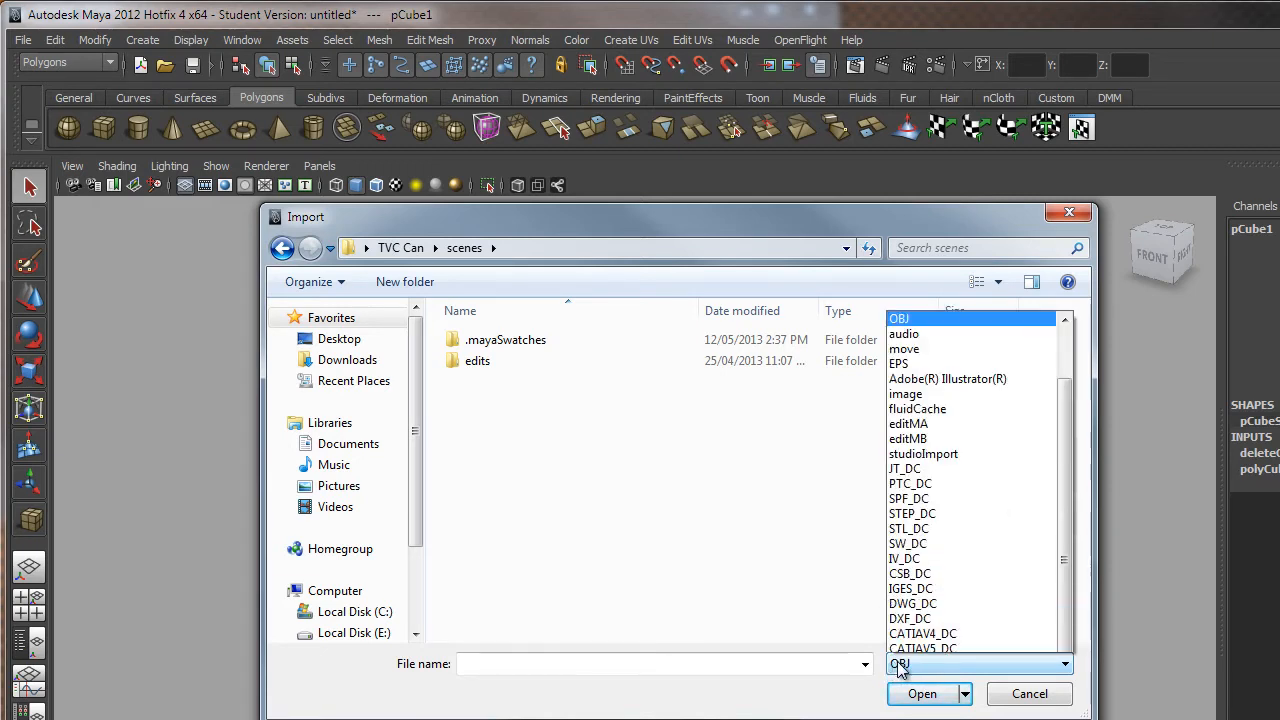
pyautogui.scroll(2, 960, 390)
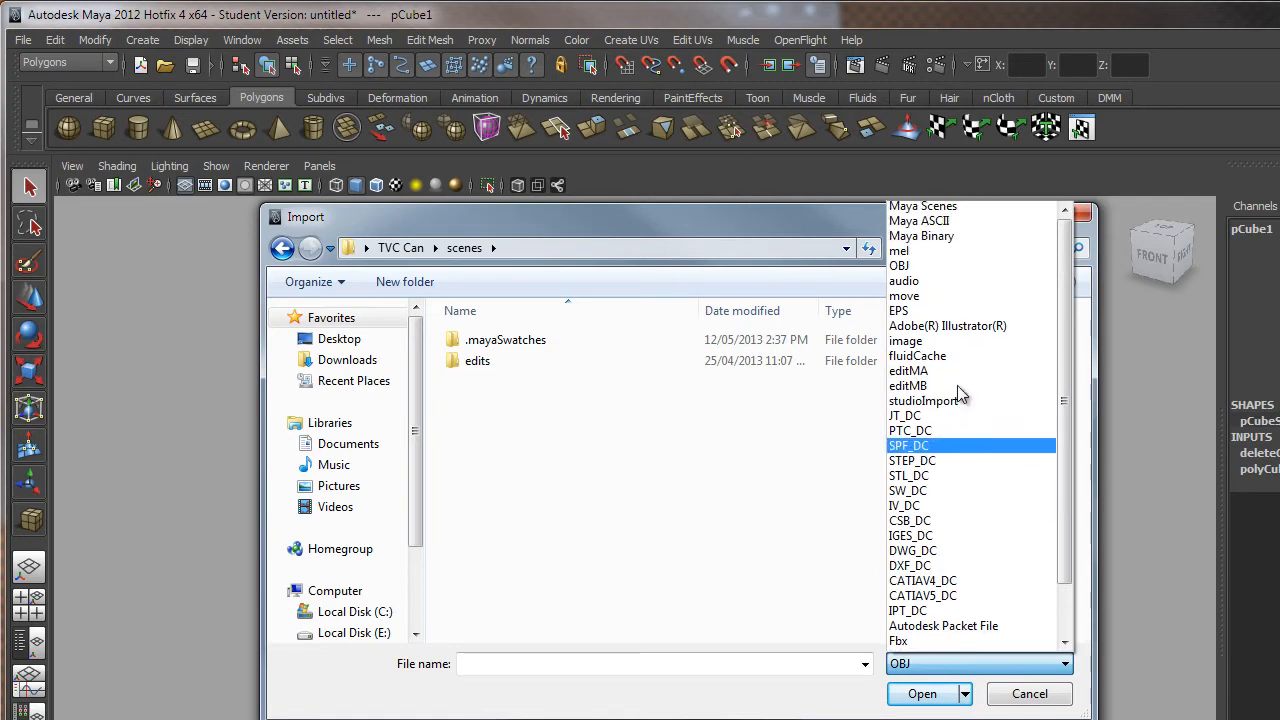
pyautogui.click(953, 238)
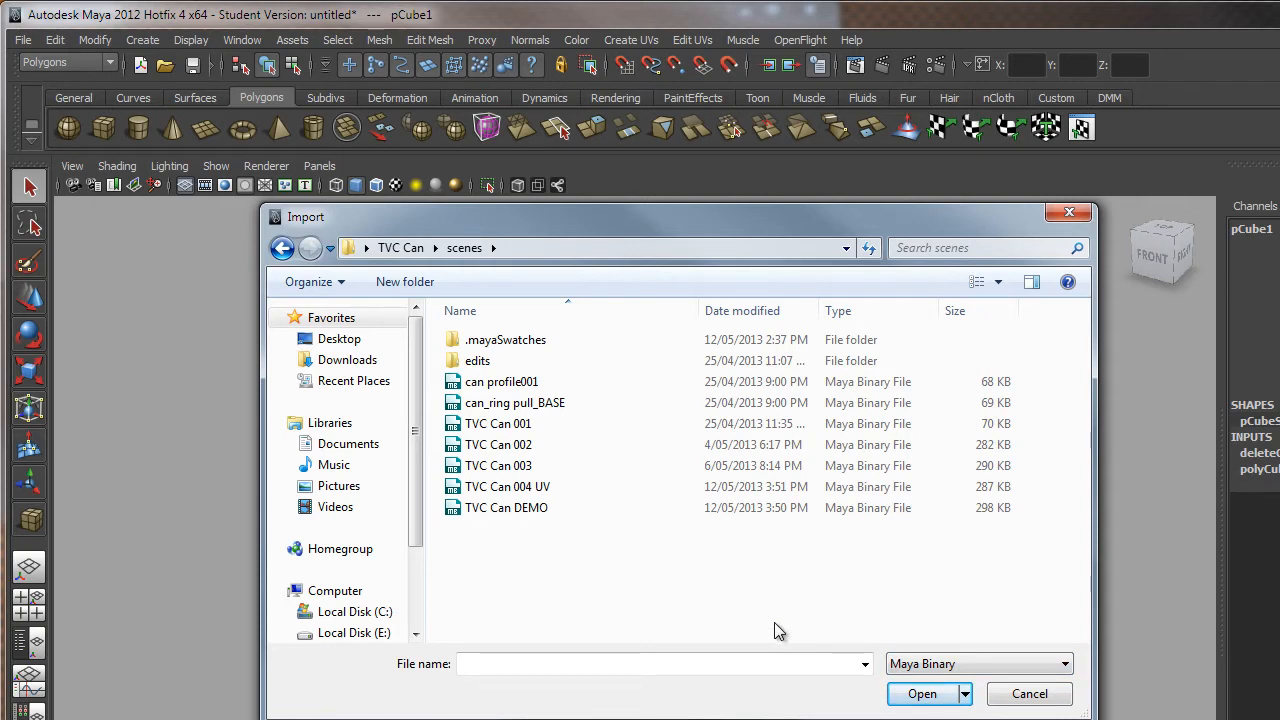
pyautogui.click(920, 665)
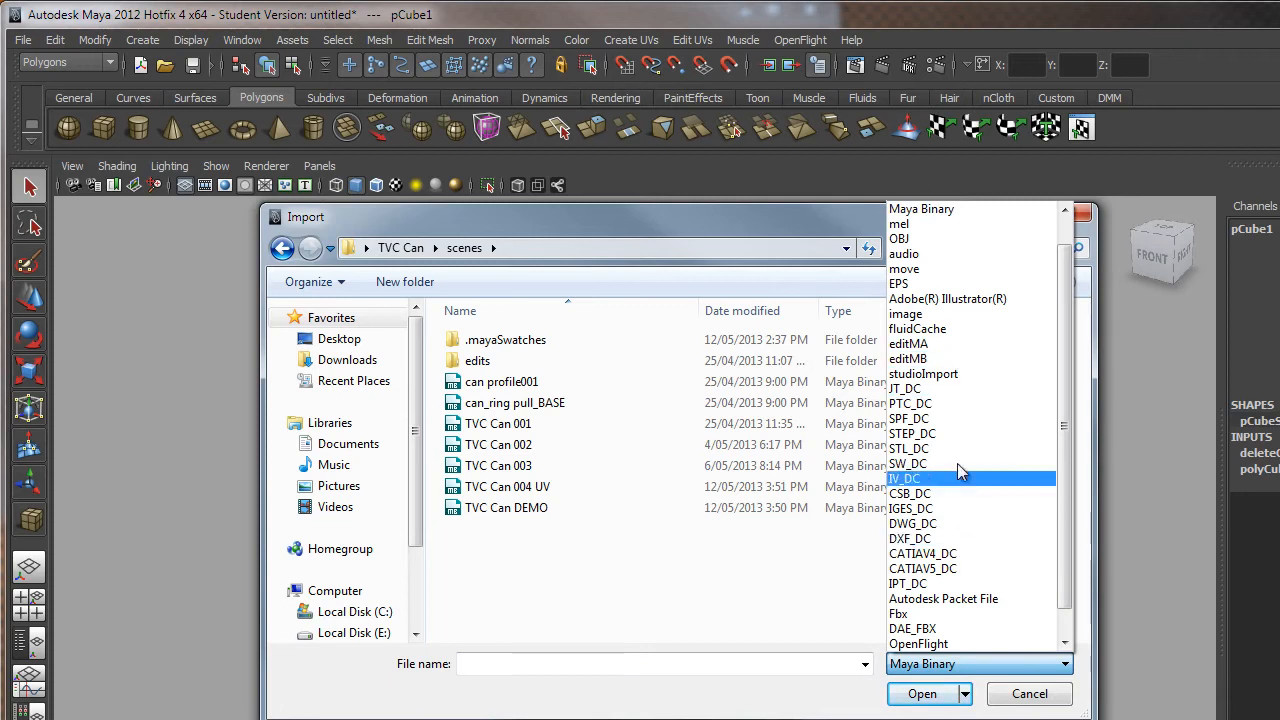
pyautogui.click(721, 571)
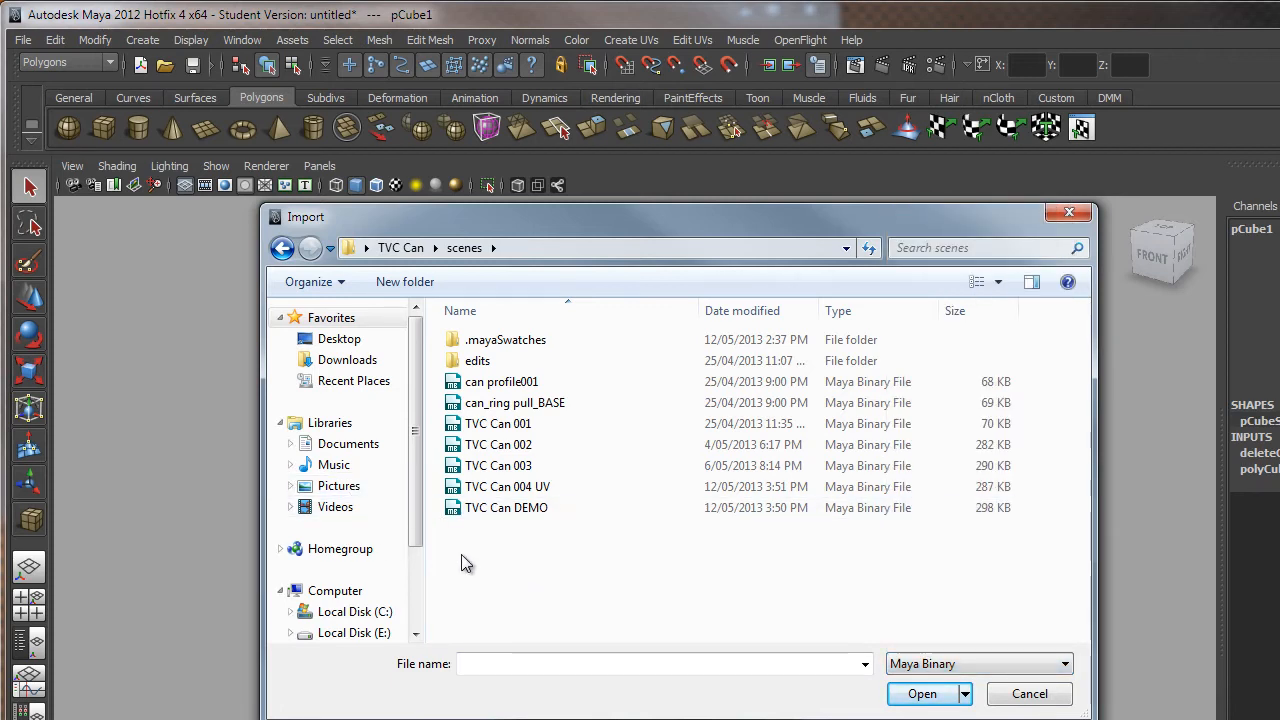
pyautogui.click(535, 490)
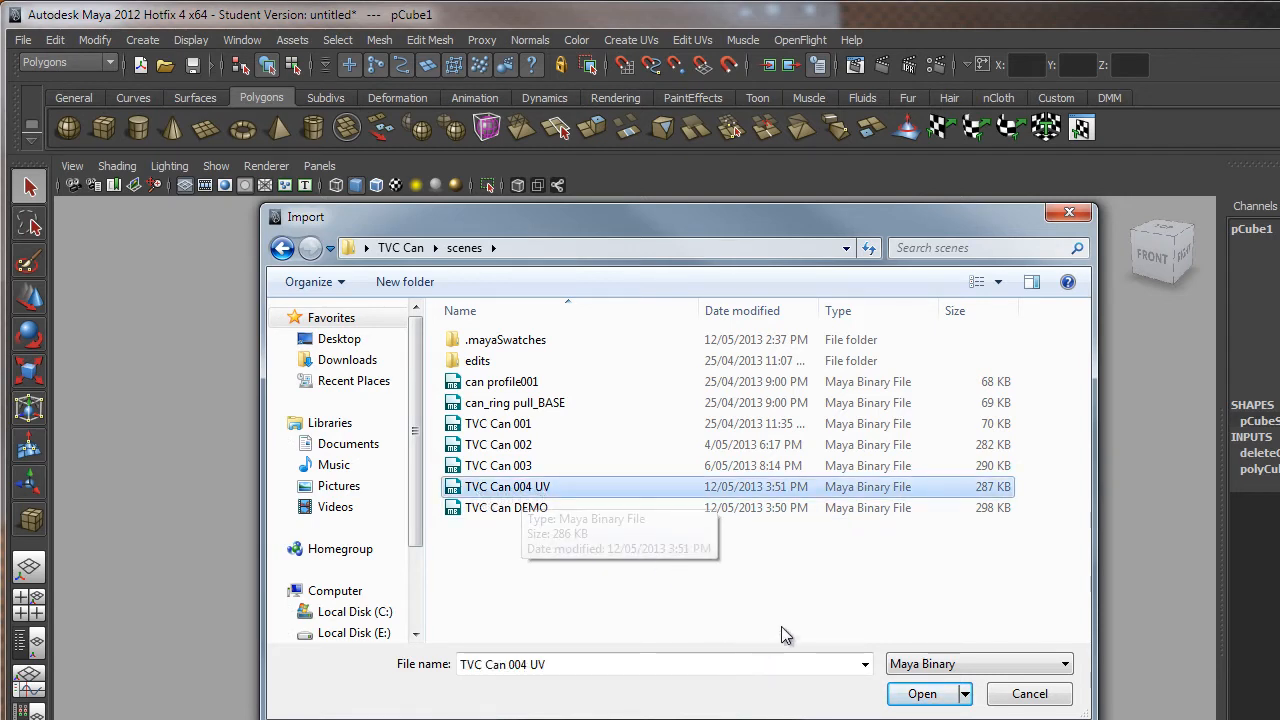
pyautogui.click(921, 695)
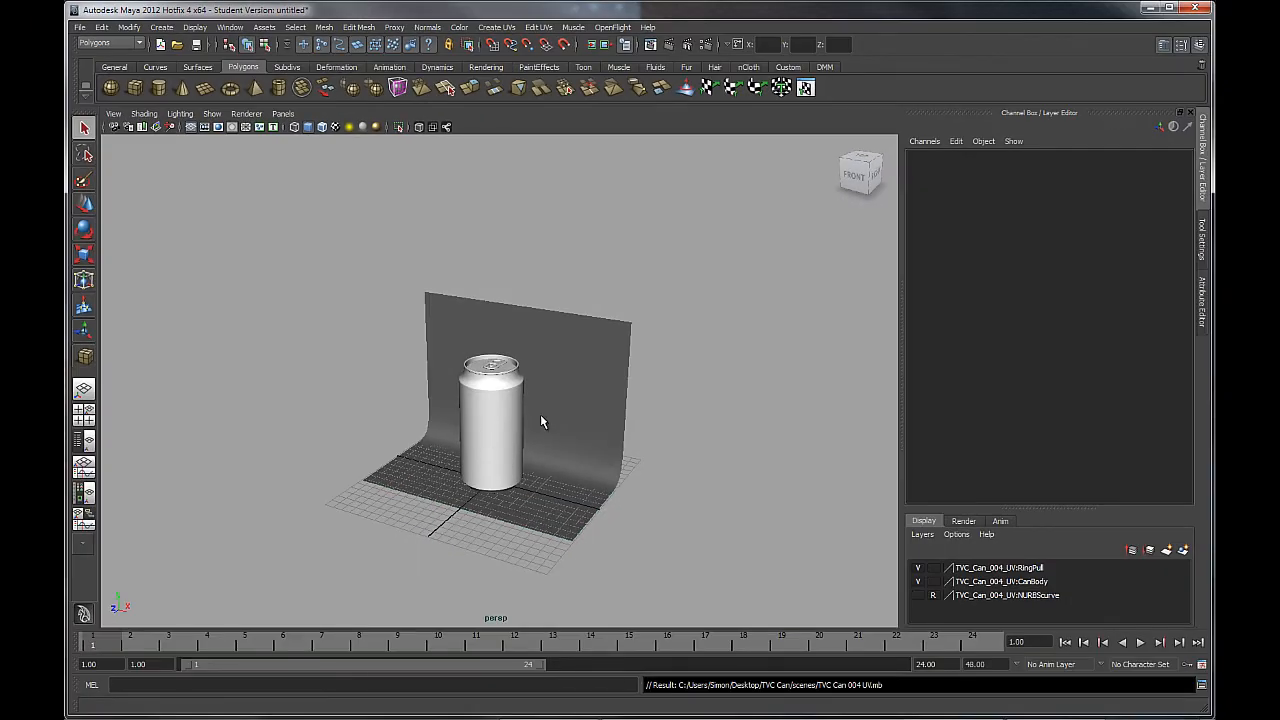
# Select the pCube1 backdrop and scale it uniformly to 2.49.
pyautogui.keyDown('alt'); pyautogui.moveTo(478, 435); pyautogui.dragTo(422, 443); pyautogui.keyUp('alt')
pyautogui.keyDown('alt'); pyautogui.moveTo(541, 361); pyautogui.dragTo(572, 393); pyautogui.keyUp('alt')
pyautogui.click(570, 395)
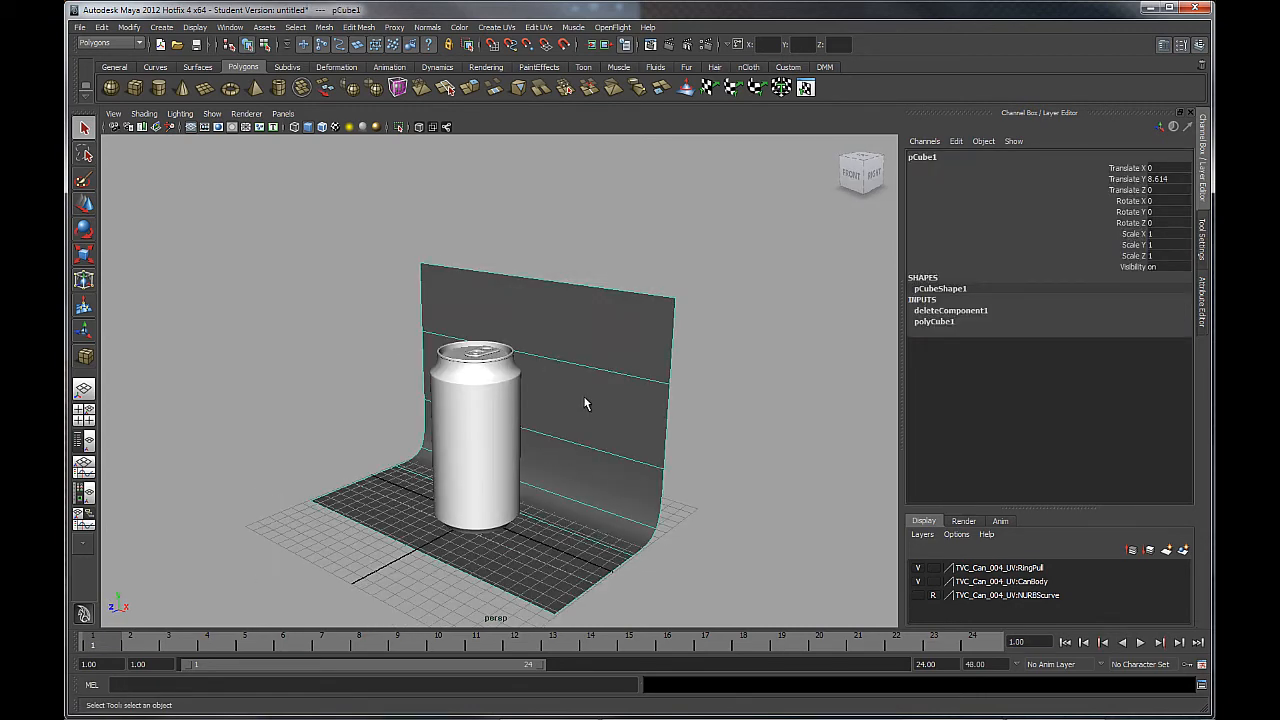
pyautogui.keyDown('alt'); pyautogui.moveTo(651, 452); pyautogui.dragTo(363, 388, button='right'); pyautogui.keyUp('alt')
pyautogui.keyDown('alt'); pyautogui.moveTo(363, 388); pyautogui.dragTo(475, 433); pyautogui.keyUp('alt')
pyautogui.keyDown('alt'); pyautogui.moveTo(571, 474); pyautogui.dragTo(597, 485, button='right'); pyautogui.keyUp('alt')
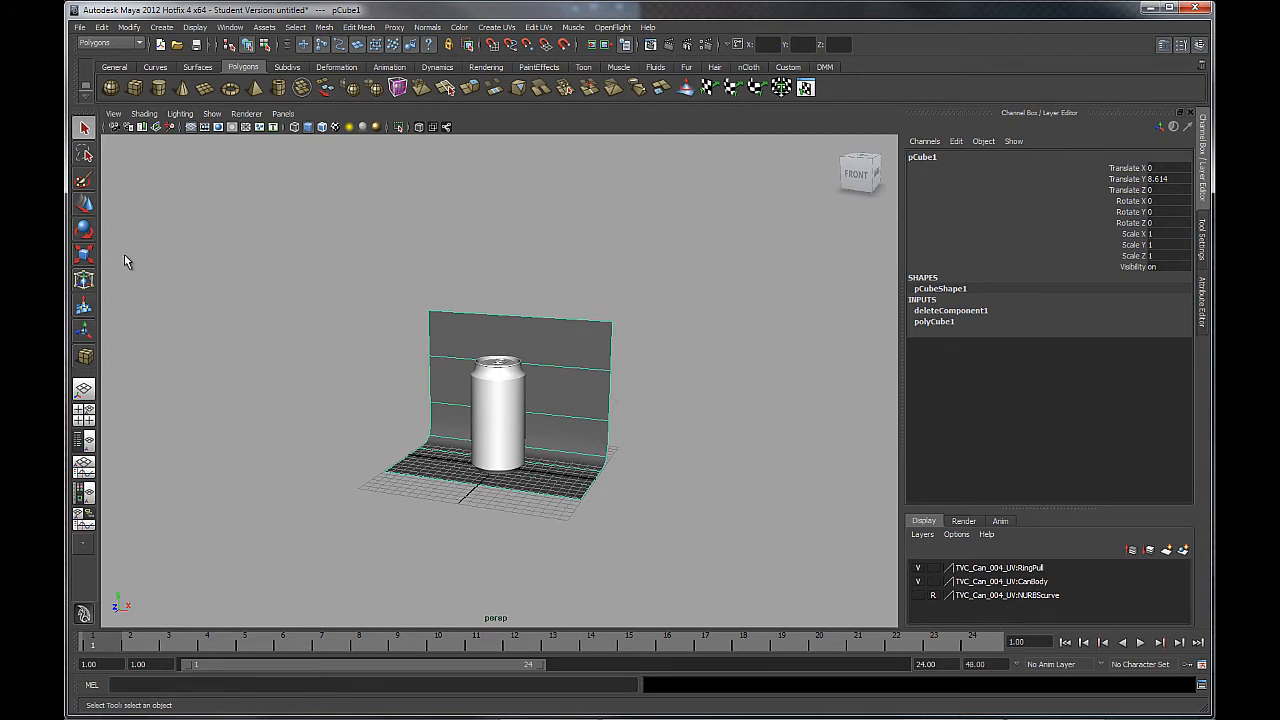
pyautogui.click(85, 254)
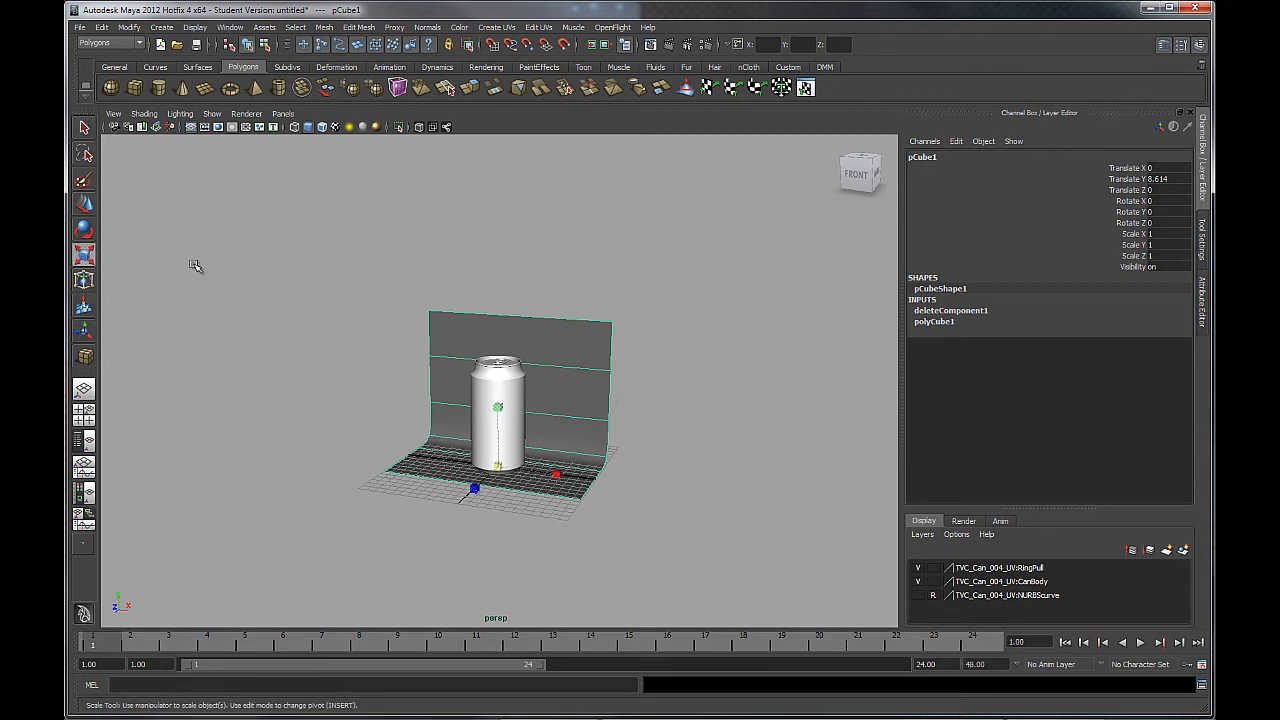
pyautogui.keyDown('alt'); pyautogui.moveTo(380, 349); pyautogui.dragTo(377, 374); pyautogui.keyUp('alt')
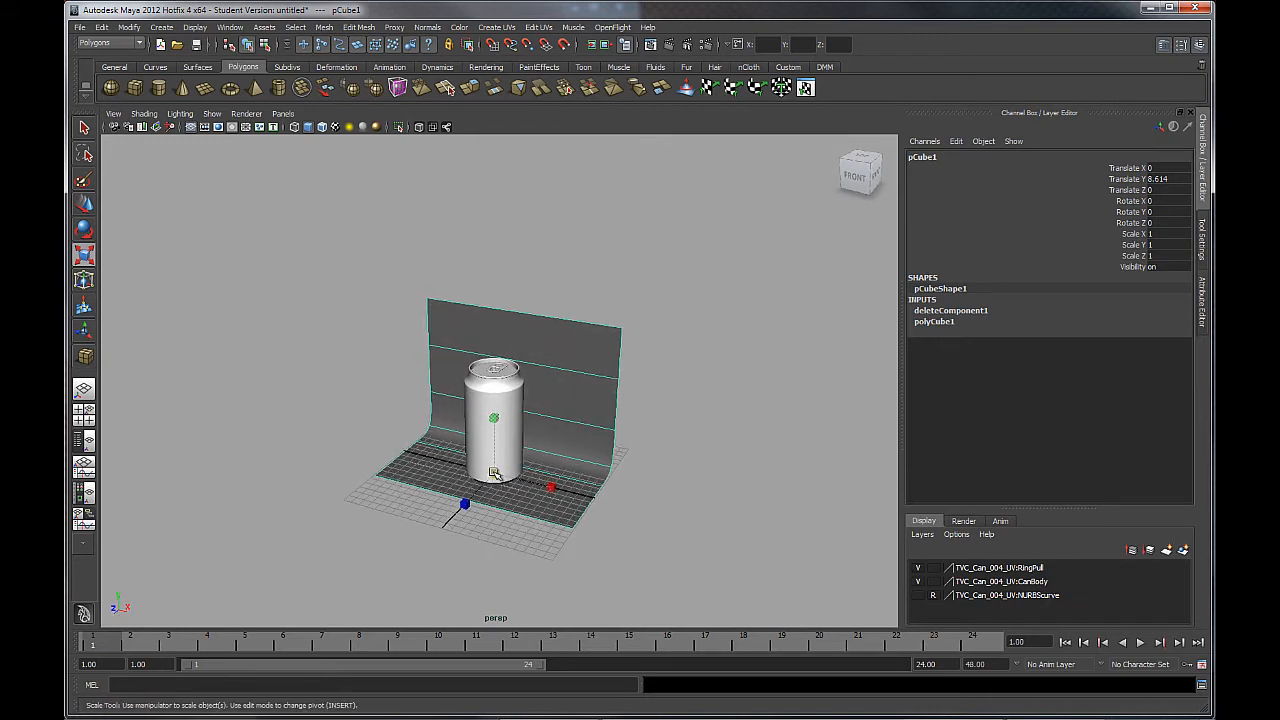
pyautogui.moveTo(494, 473); pyautogui.dragTo(780, 494)
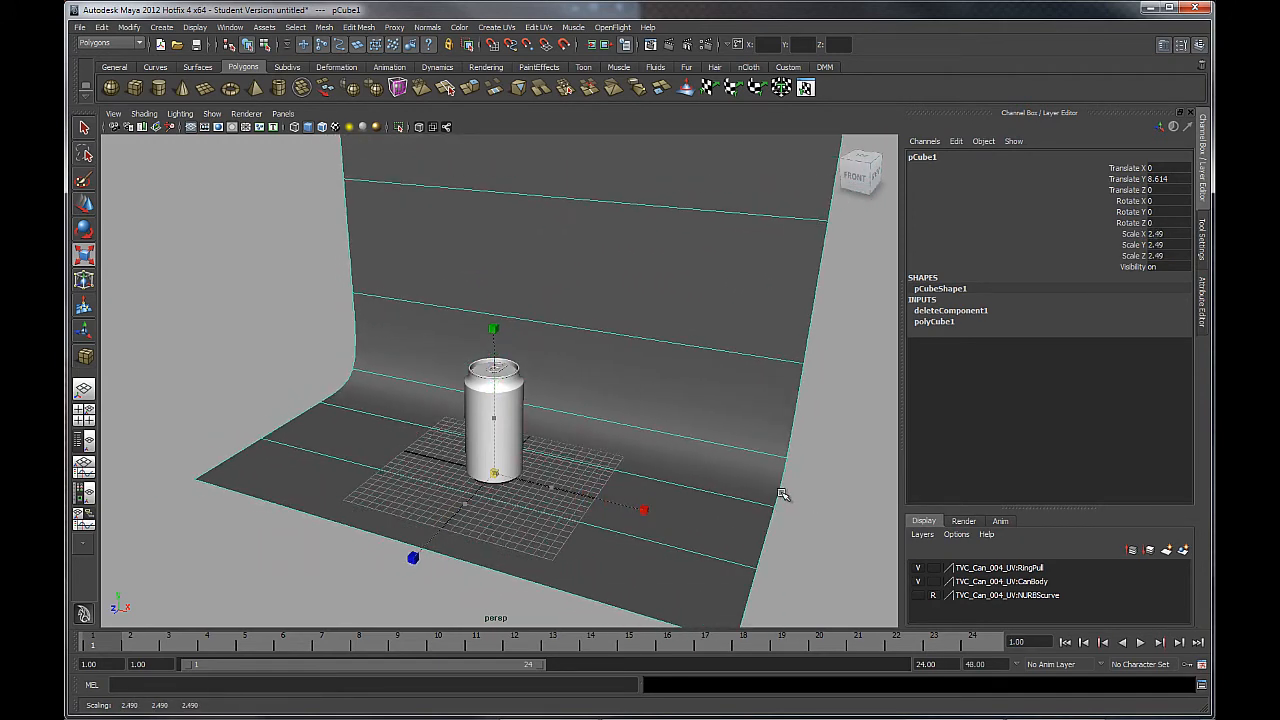
# Reframe the view low and close on the can against the enlarged backdrop.
pyautogui.keyDown('alt'); pyautogui.moveTo(727, 469); pyautogui.dragTo(543, 372, button='right'); pyautogui.keyUp('alt')
pyautogui.keyDown('alt'); pyautogui.moveTo(543, 372); pyautogui.dragTo(513, 366); pyautogui.keyUp('alt')
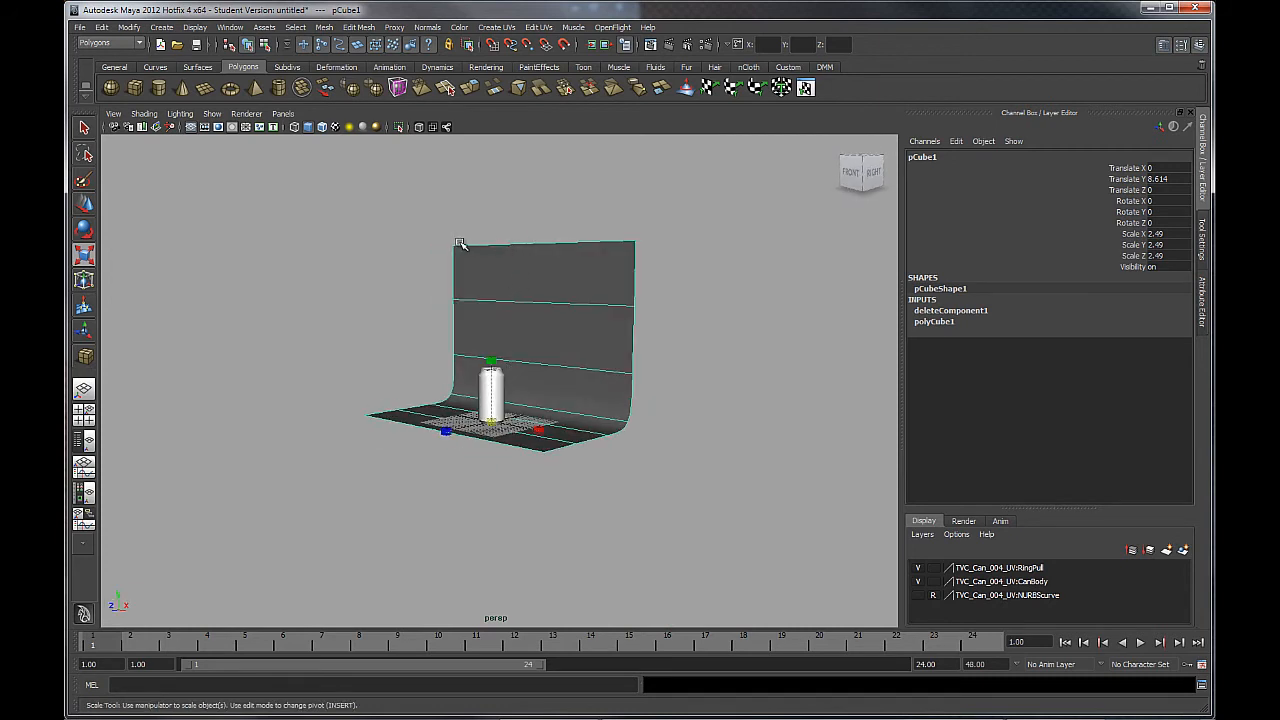
pyautogui.keyDown('alt'); pyautogui.moveTo(492, 297); pyautogui.dragTo(600, 280); pyautogui.keyUp('alt')
pyautogui.keyDown('alt'); pyautogui.moveTo(448, 260); pyautogui.dragTo(720, 506, button='right'); pyautogui.keyUp('alt')
pyautogui.keyDown('alt'); pyautogui.moveTo(720, 506); pyautogui.dragTo(530, 405); pyautogui.keyUp('alt')
pyautogui.keyDown('alt'); pyautogui.moveTo(496, 367); pyautogui.dragTo(470, 268, button='middle'); pyautogui.keyUp('alt')
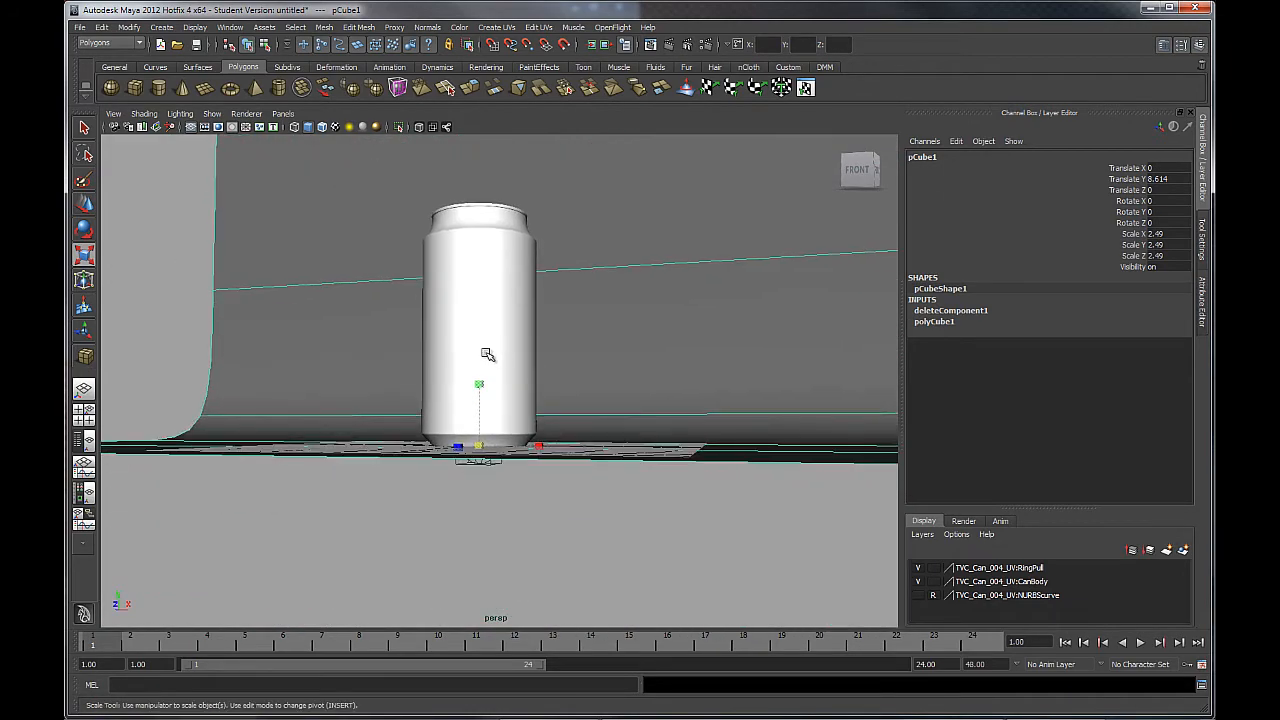
pyautogui.keyDown('alt'); pyautogui.moveTo(487, 352); pyautogui.dragTo(487, 371); pyautogui.keyUp('alt')
pyautogui.keyDown('alt'); pyautogui.moveTo(487, 371); pyautogui.dragTo(520, 371, button='middle'); pyautogui.keyUp('alt')
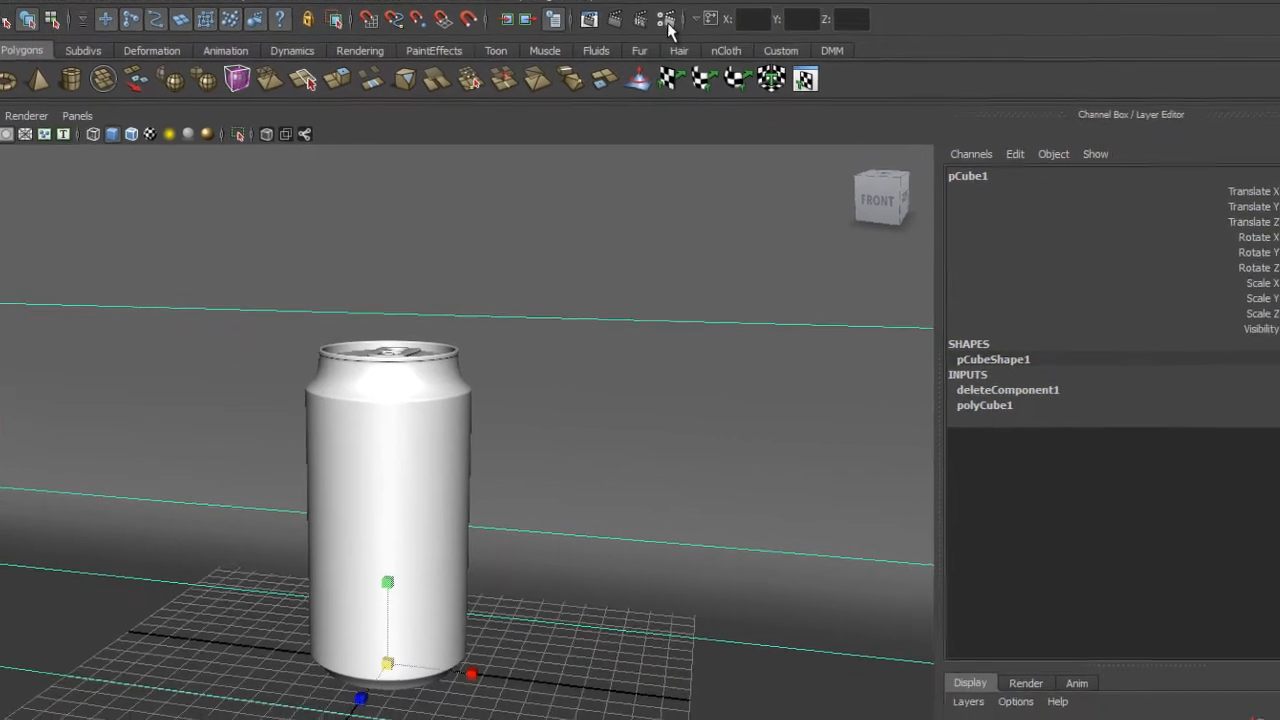
# In Render Settings, choose the A4 image size preset (2480 × 3508 at 300 ppi).
pyautogui.click(745, 68)
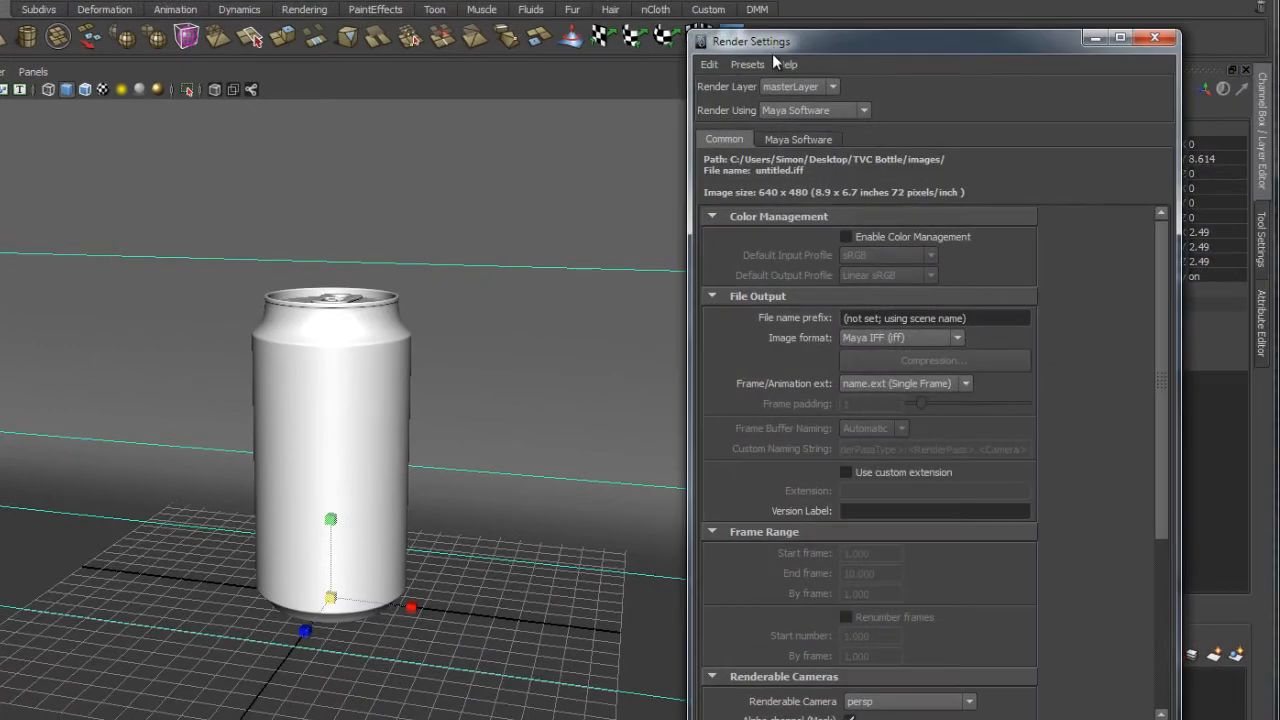
pyautogui.moveTo(749, 38); pyautogui.dragTo(665, 0)
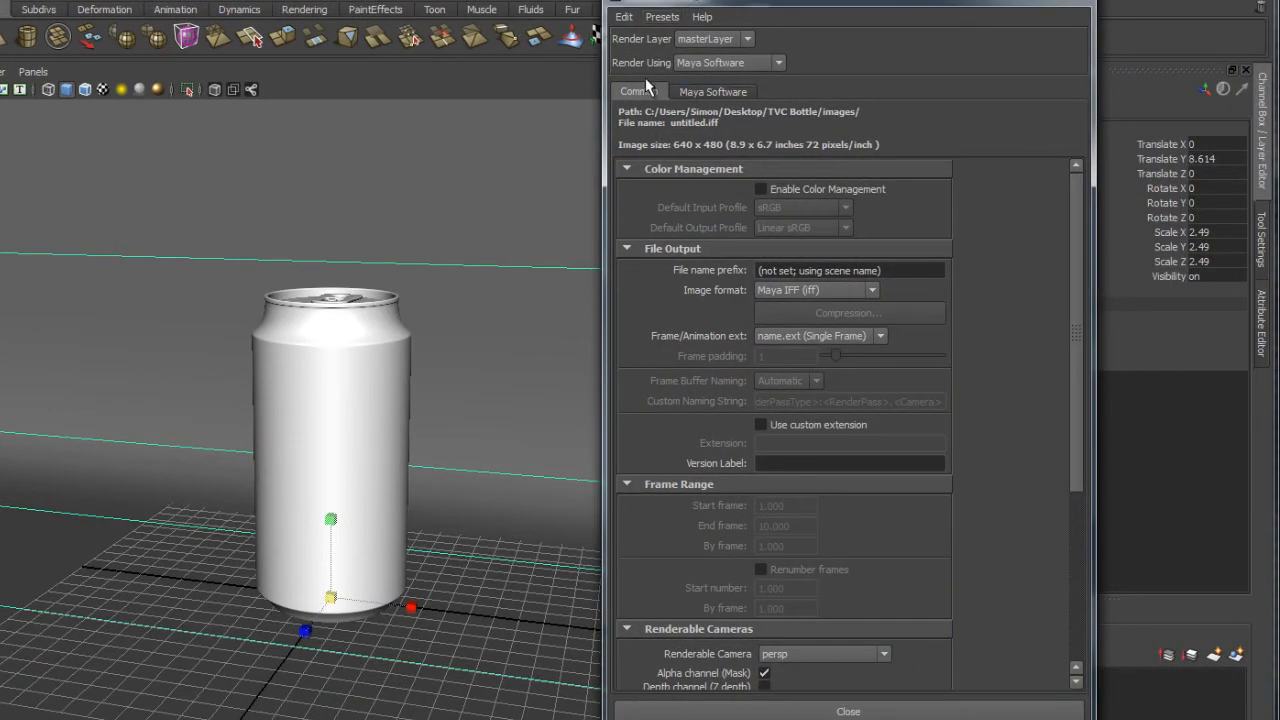
pyautogui.scroll(-3, 723, 263)
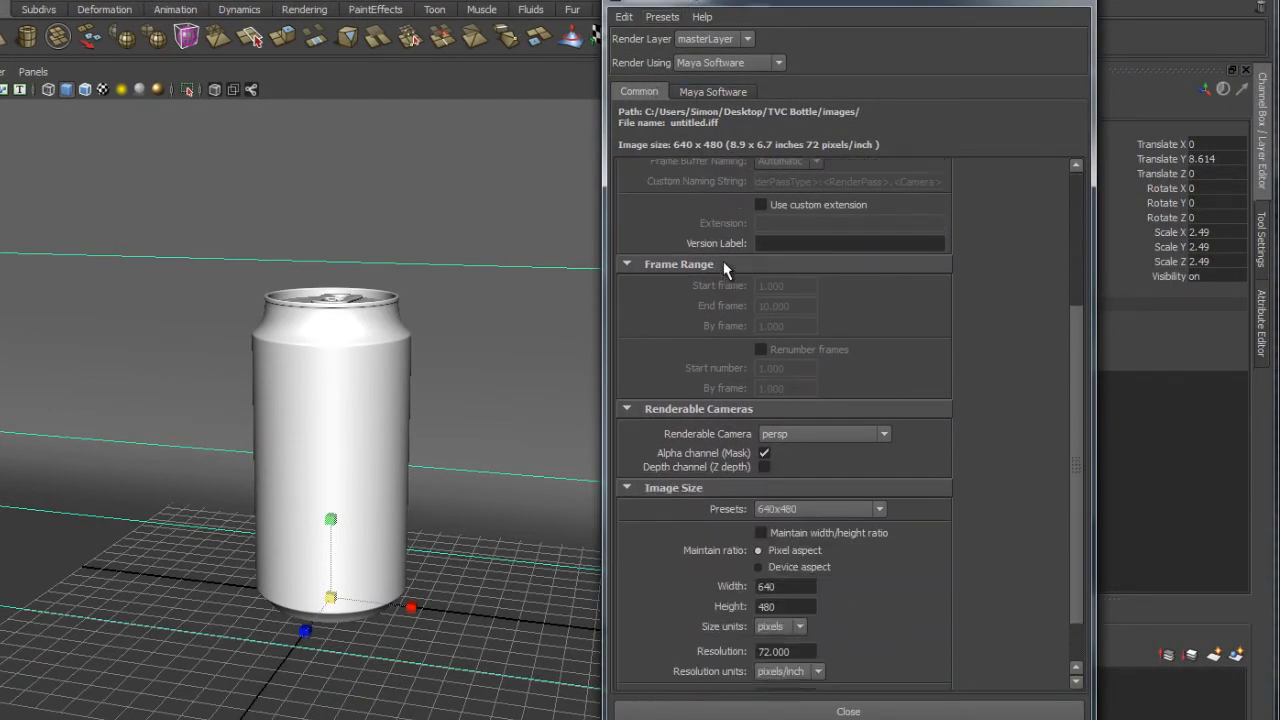
pyautogui.scroll(-1, 724, 264)
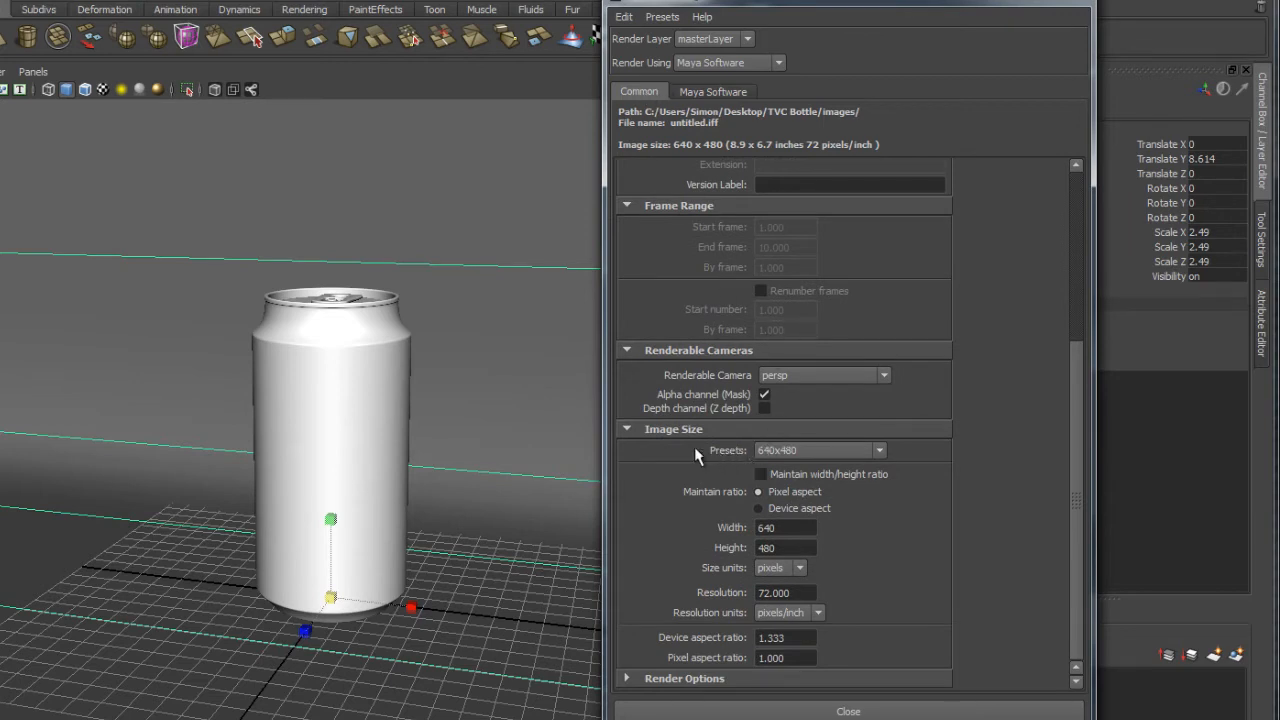
pyautogui.click(801, 451)
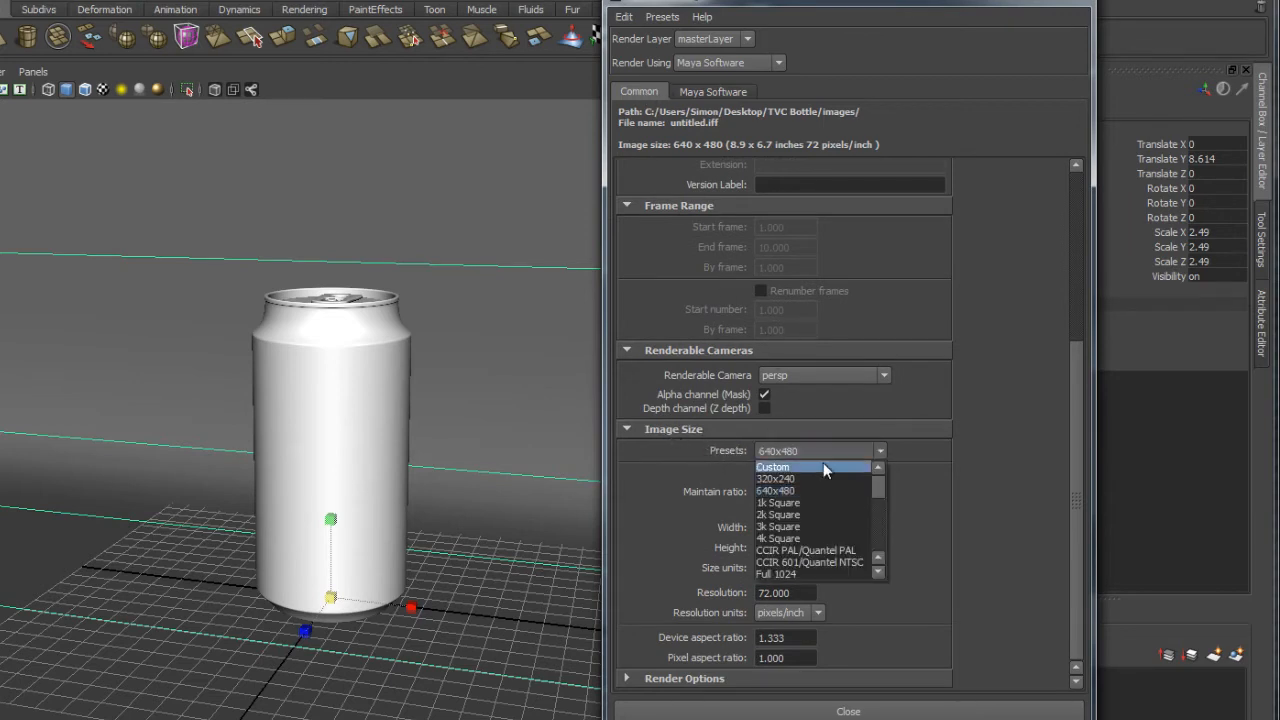
pyautogui.scroll(-5, 837, 516)
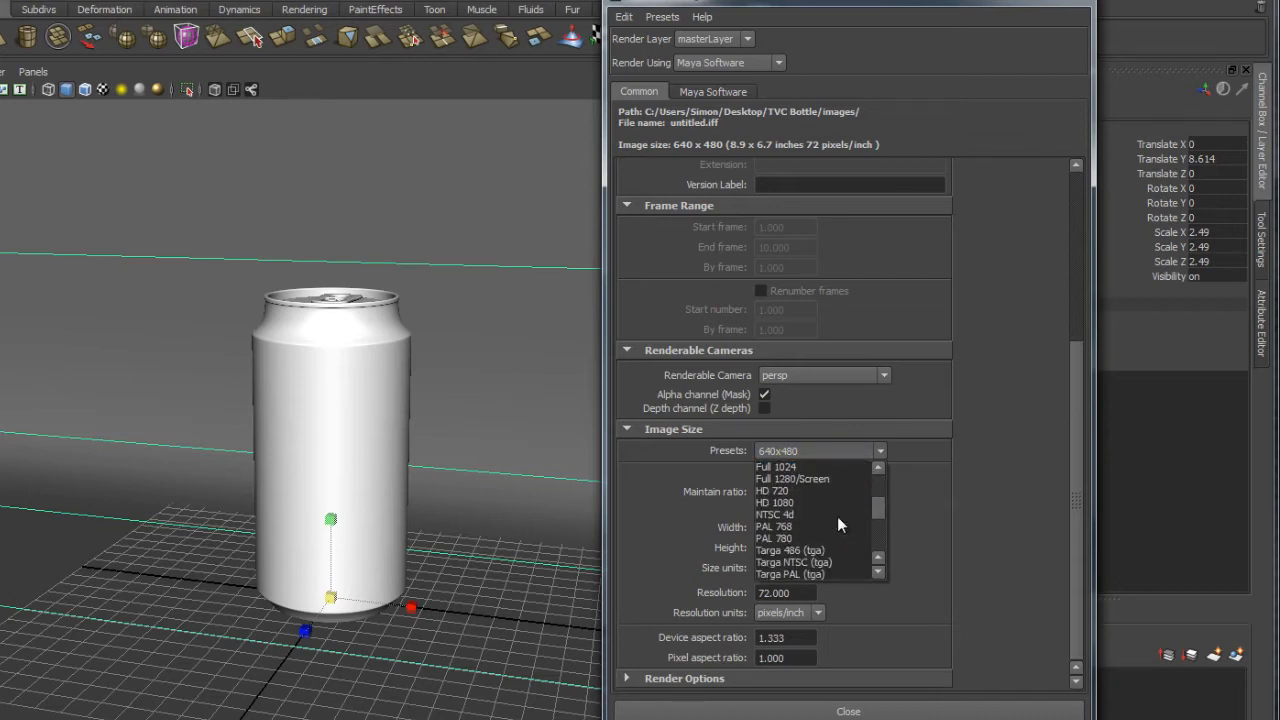
pyautogui.scroll(-2, 837, 516)
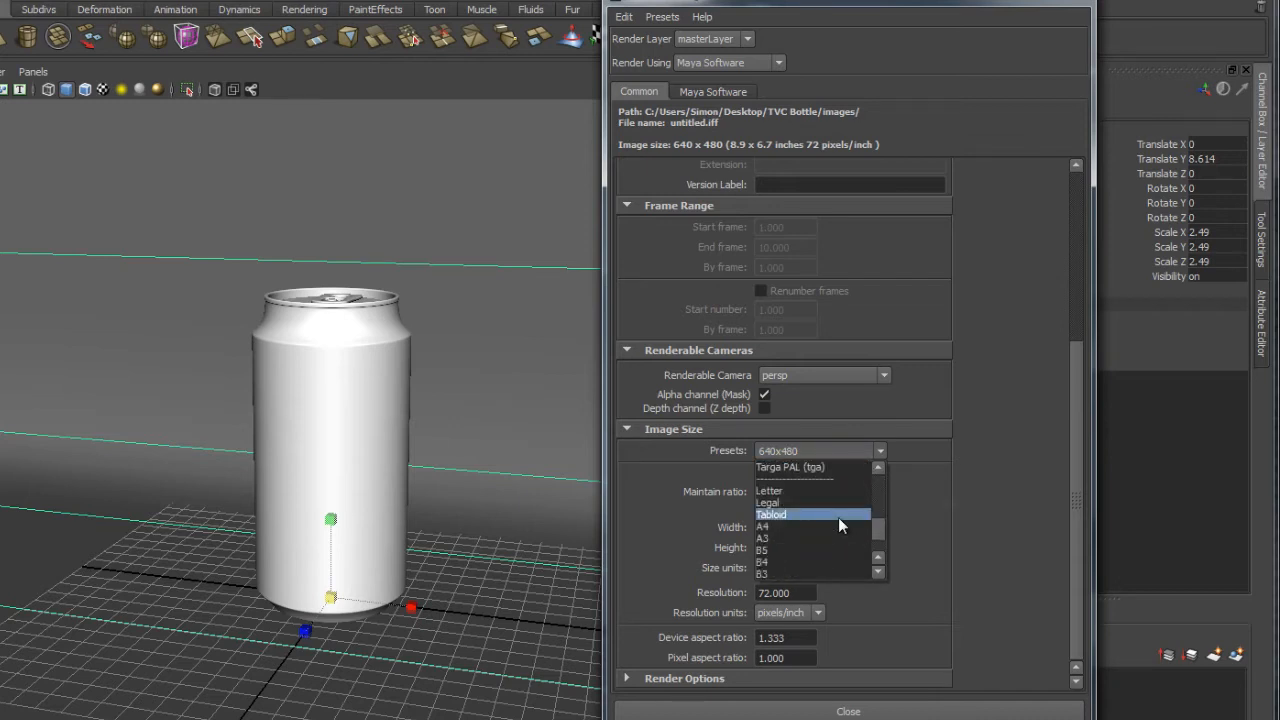
pyautogui.click(780, 527)
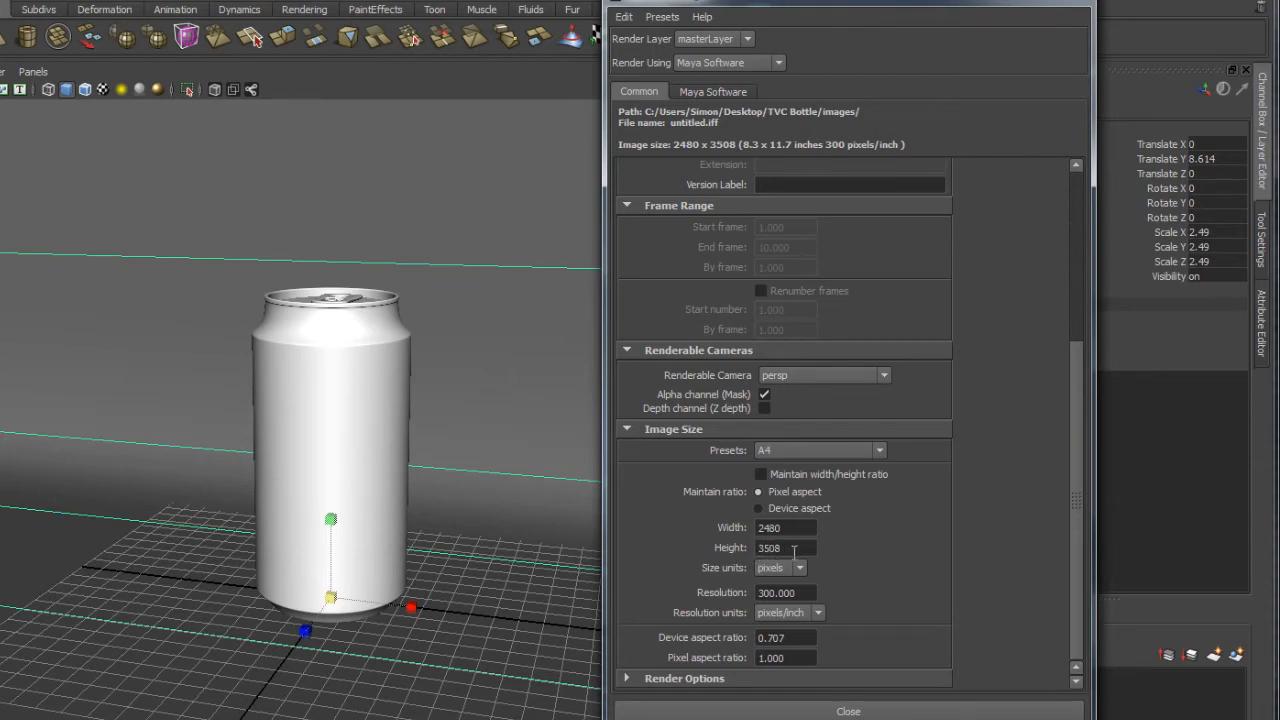
pyautogui.click(817, 525)
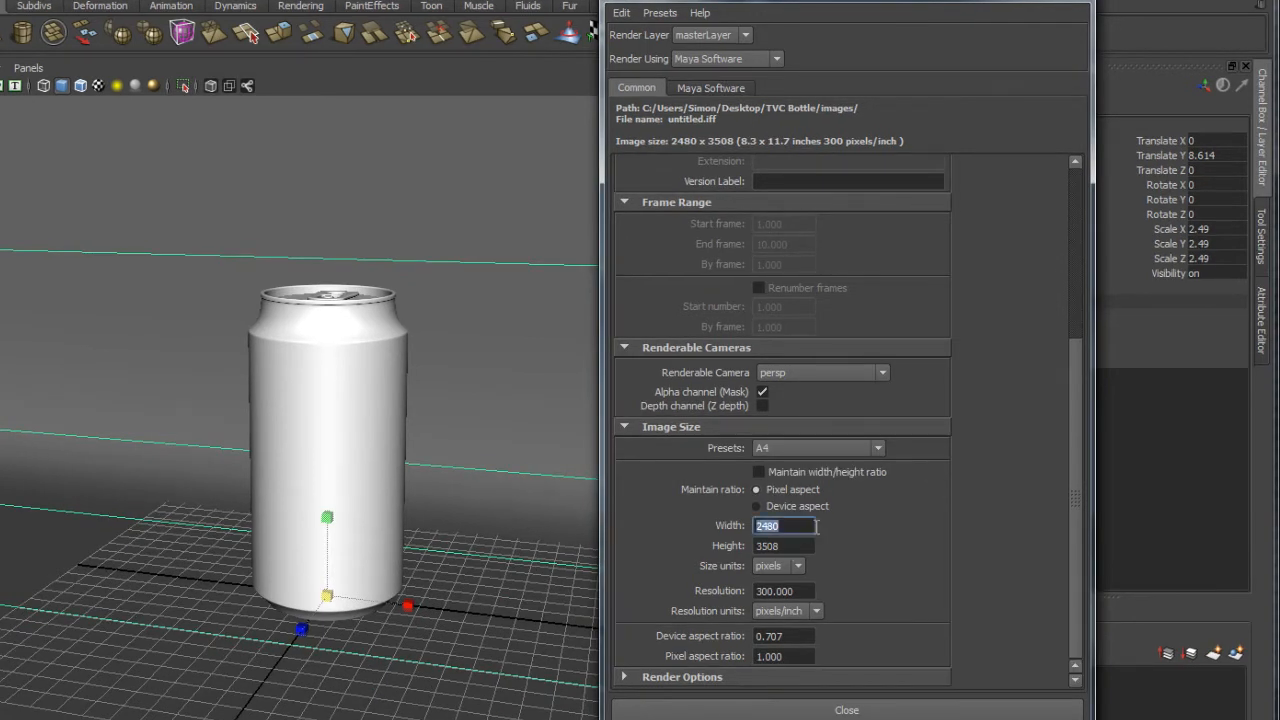
pyautogui.click(813, 525)
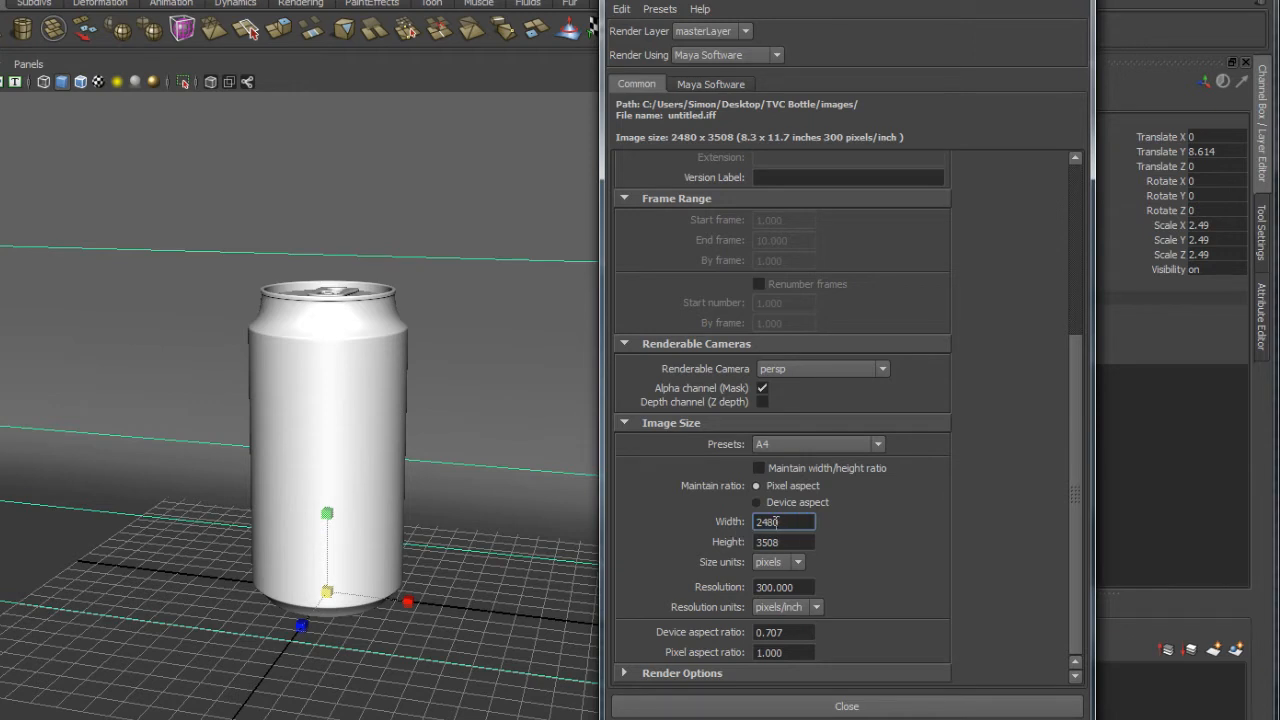
# Swap the render size to landscape: width 3508, height 2480.
pyautogui.doubleClick(783, 521)
pyautogui.write('3508')
pyautogui.press('Return')
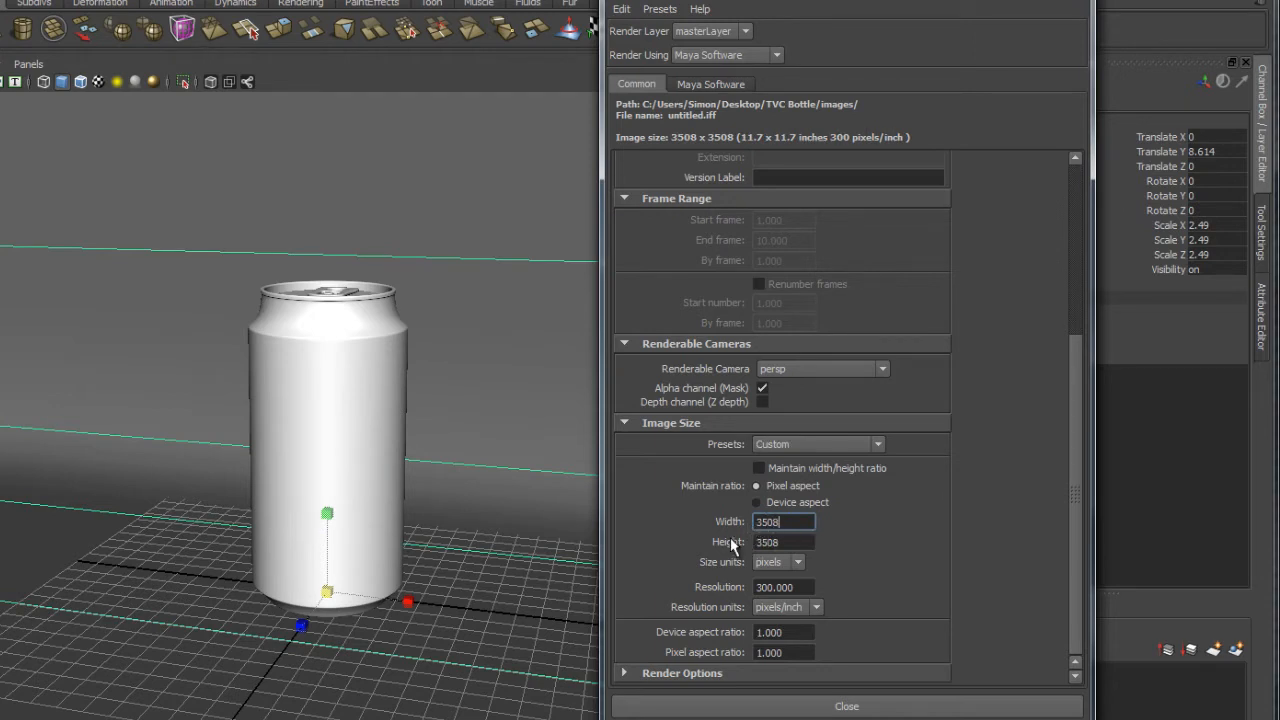
pyautogui.doubleClick(786, 543)
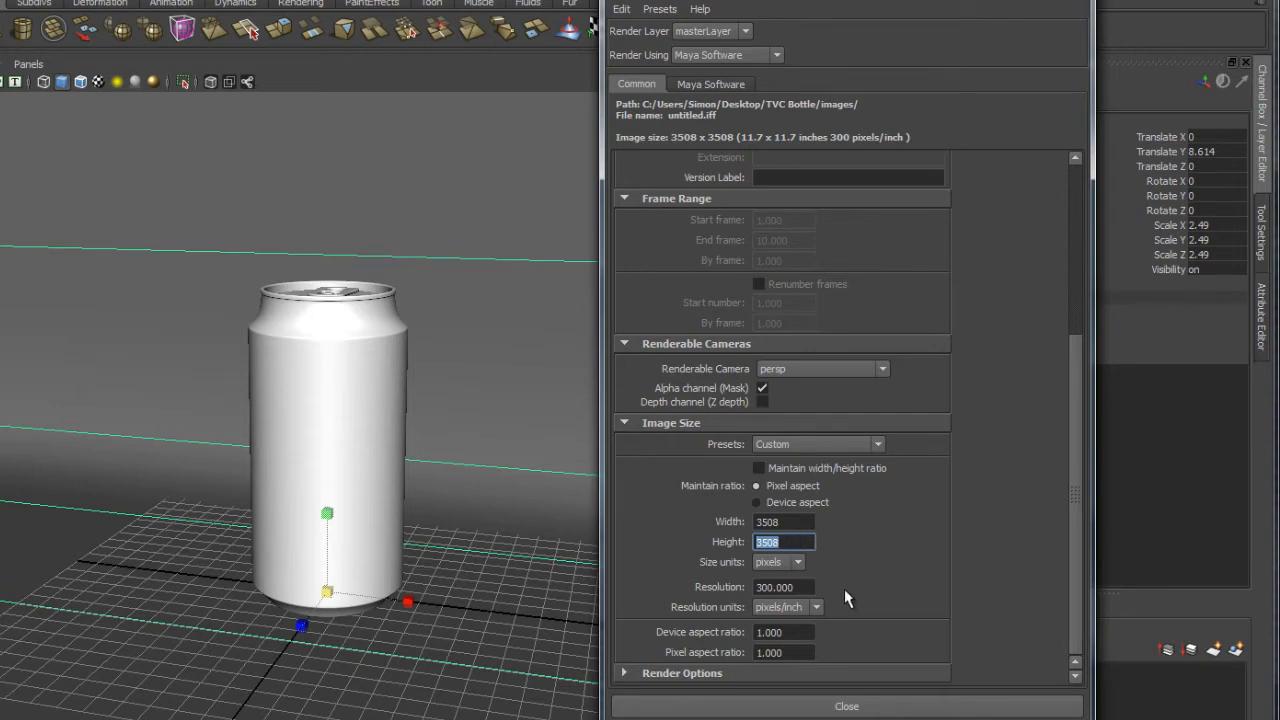
pyautogui.write('2480')
pyautogui.press('Return')
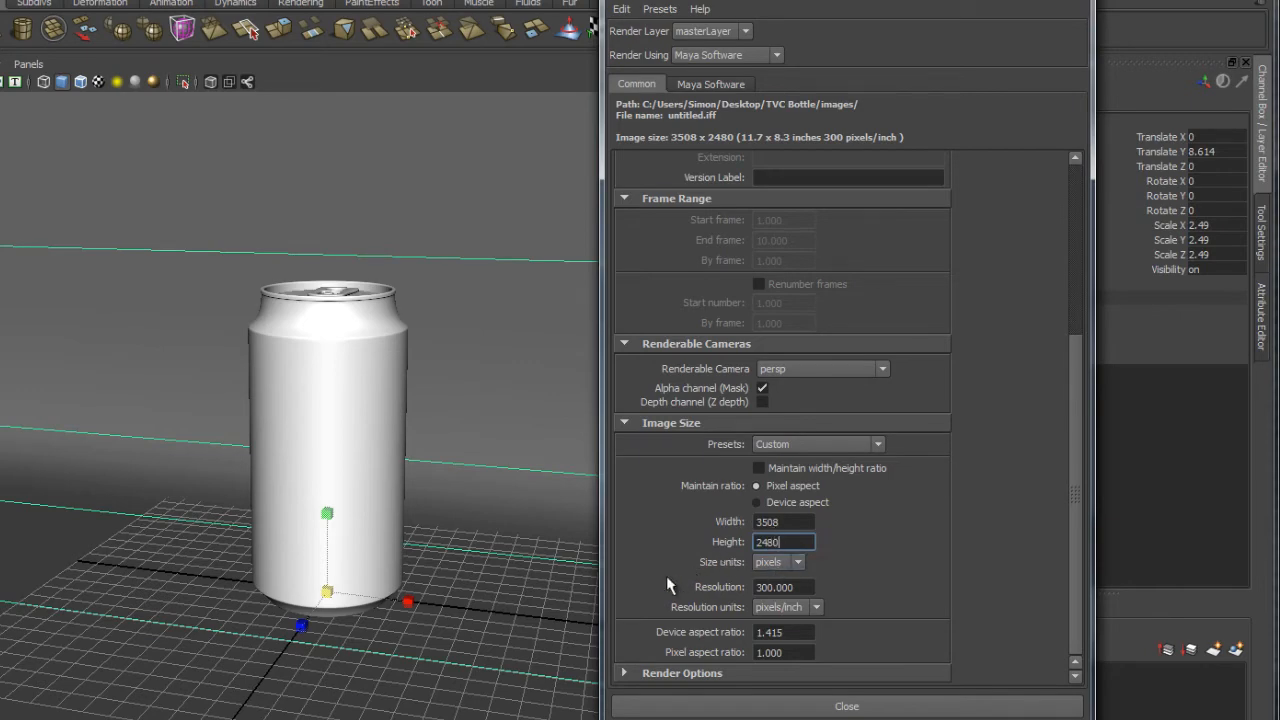
pyautogui.keyDown('alt'); pyautogui.moveTo(402, 558); pyautogui.dragTo(345, 479, button='right'); pyautogui.keyUp('alt')
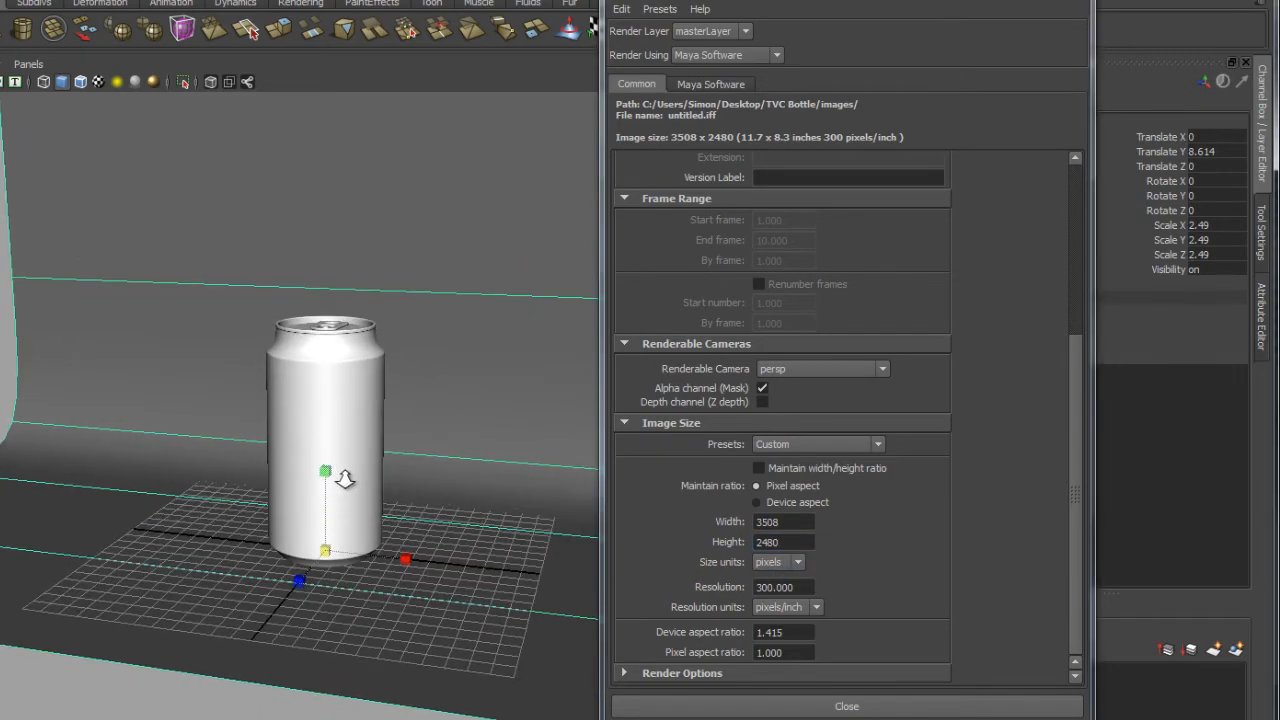
pyautogui.moveTo(751, 3); pyautogui.dragTo(901, 19)
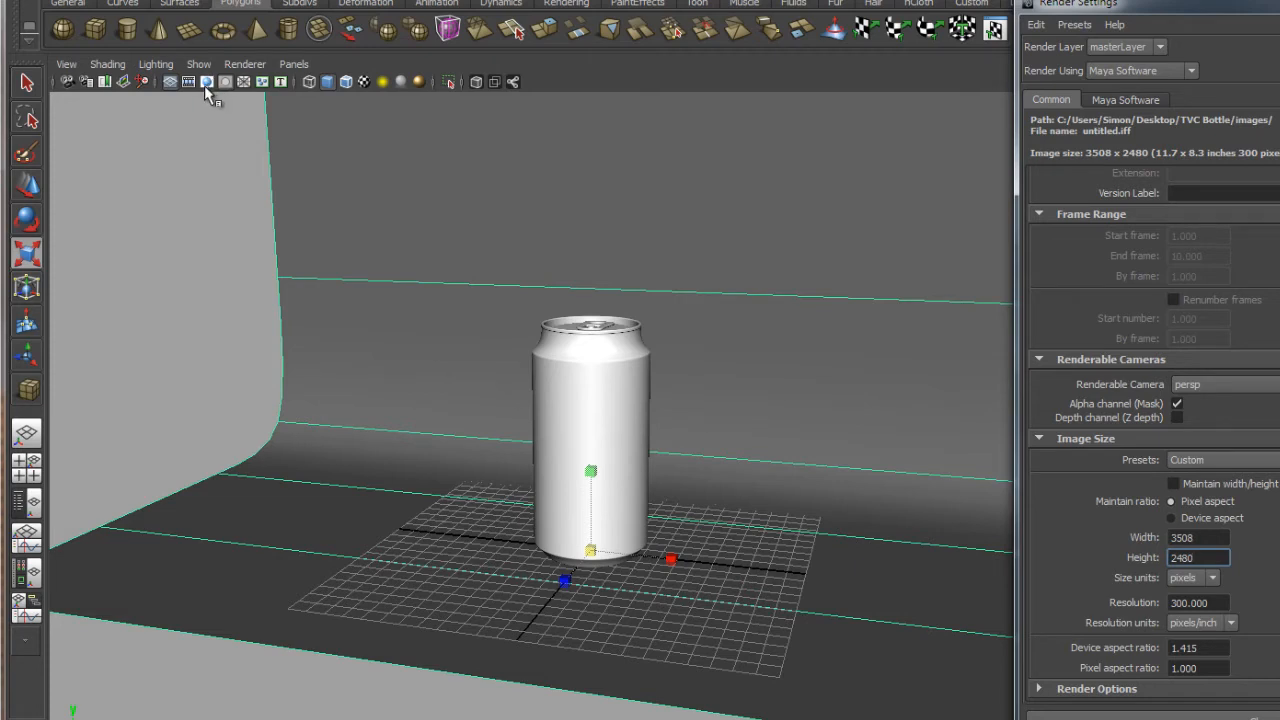
# Turn on the Resolution Gate in the perspective view.
pyautogui.click(66, 65)
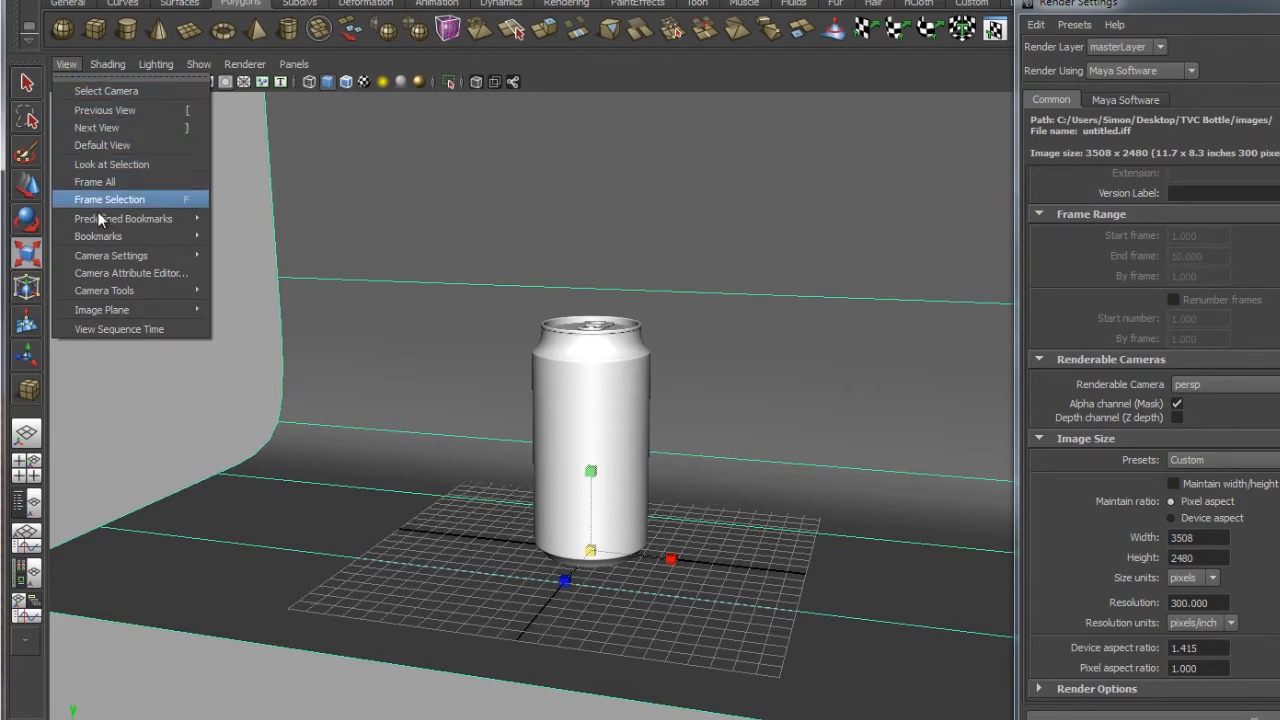
pyautogui.moveTo(90, 258)
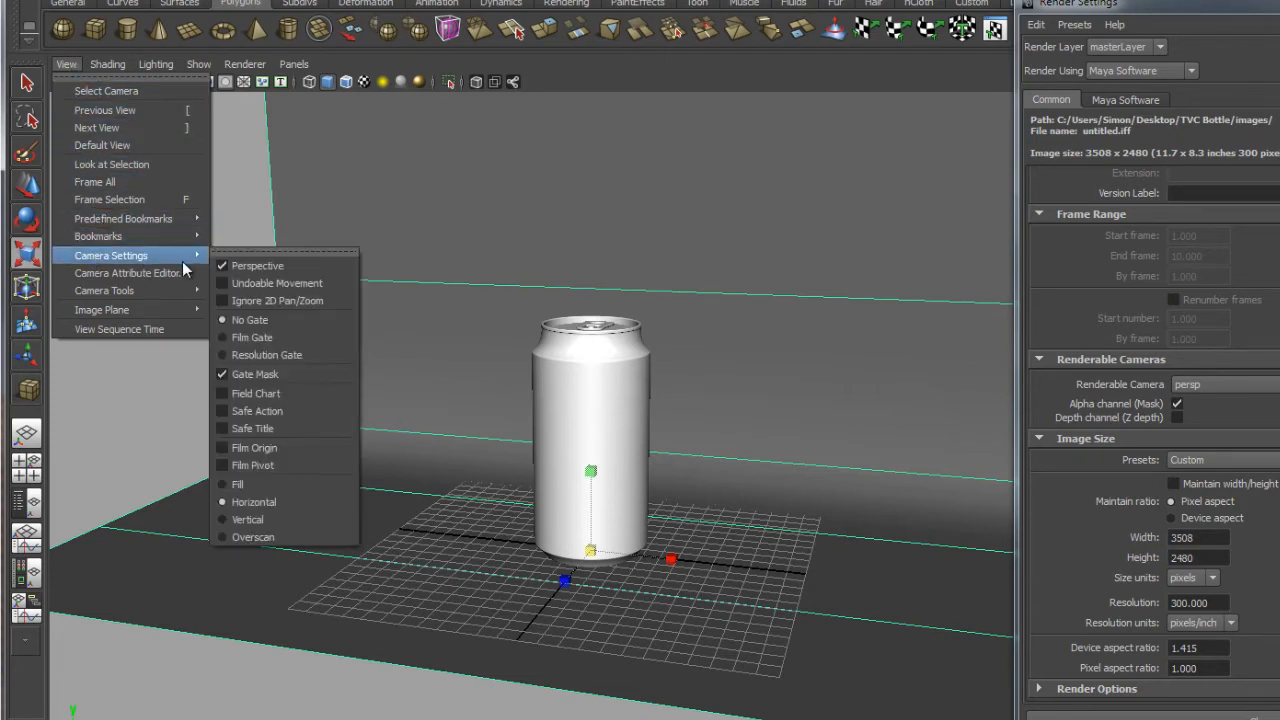
pyautogui.click(270, 356)
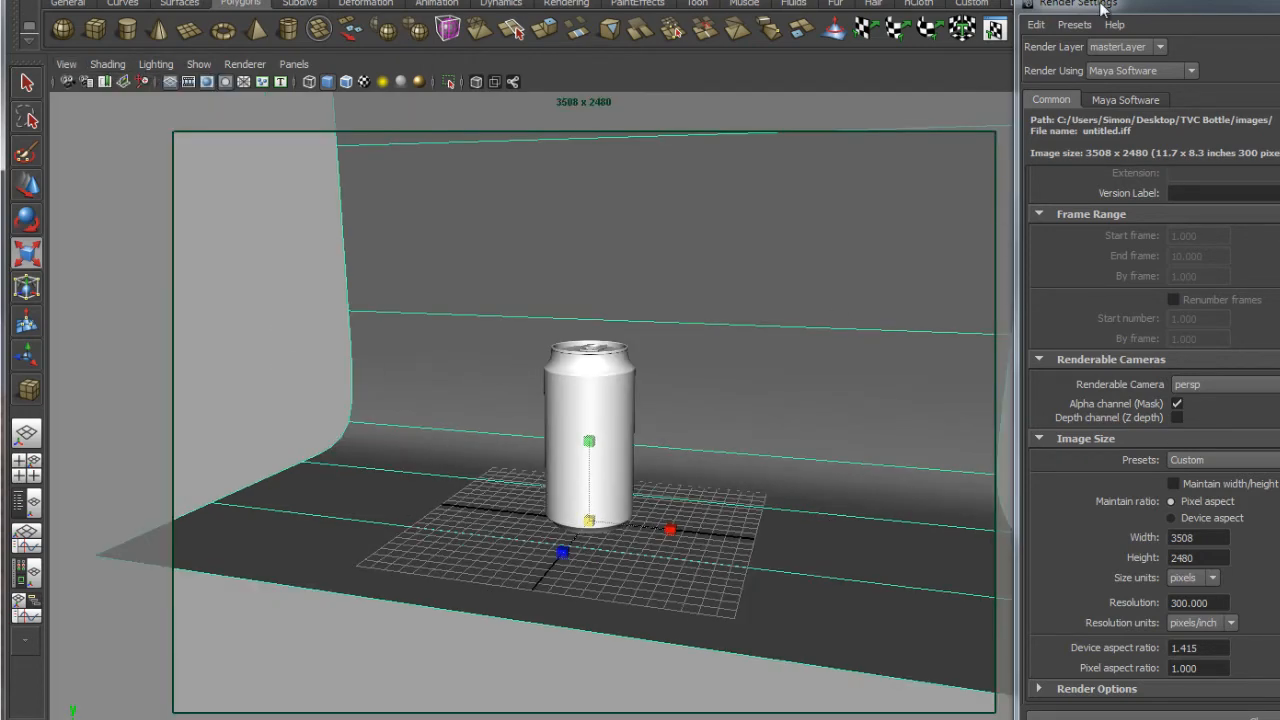
pyautogui.moveTo(1103, 8); pyautogui.dragTo(1181, 26)
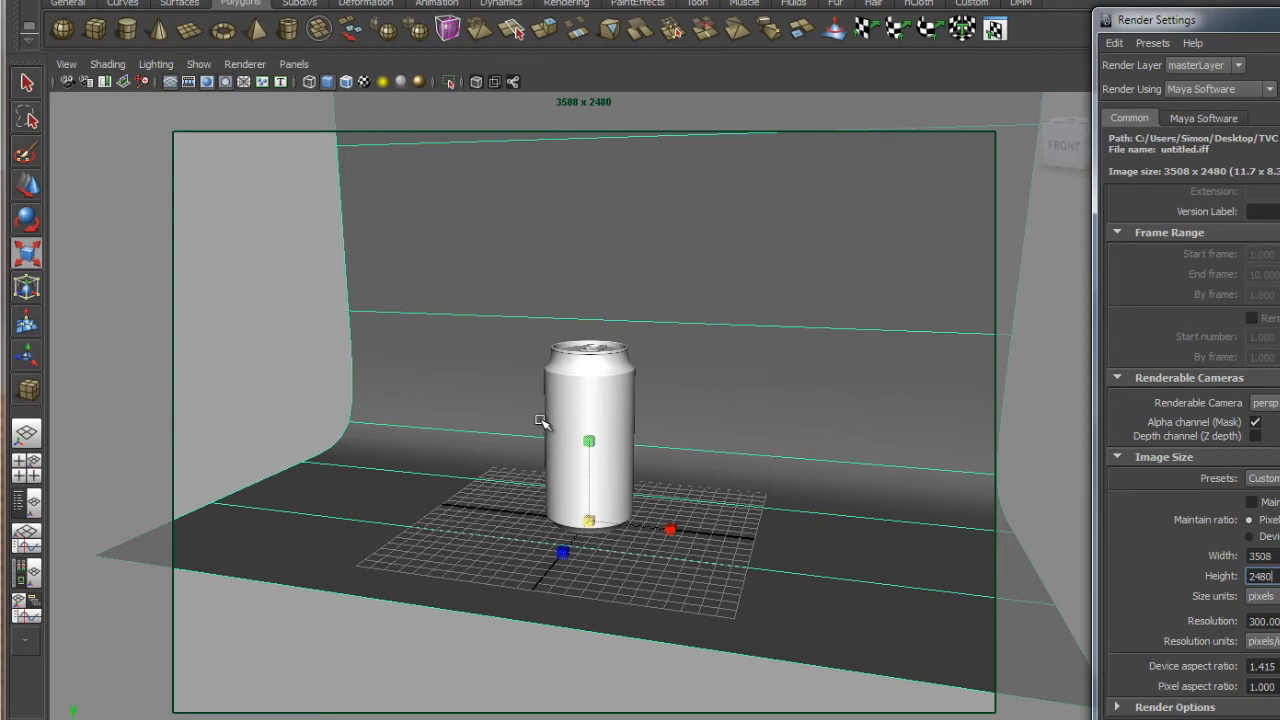
# Reframe the camera closer on the can inside the resolution gate.
pyautogui.keyDown('alt'); pyautogui.moveTo(591, 434); pyautogui.dragTo(630, 430, button='middle'); pyautogui.keyUp('alt')
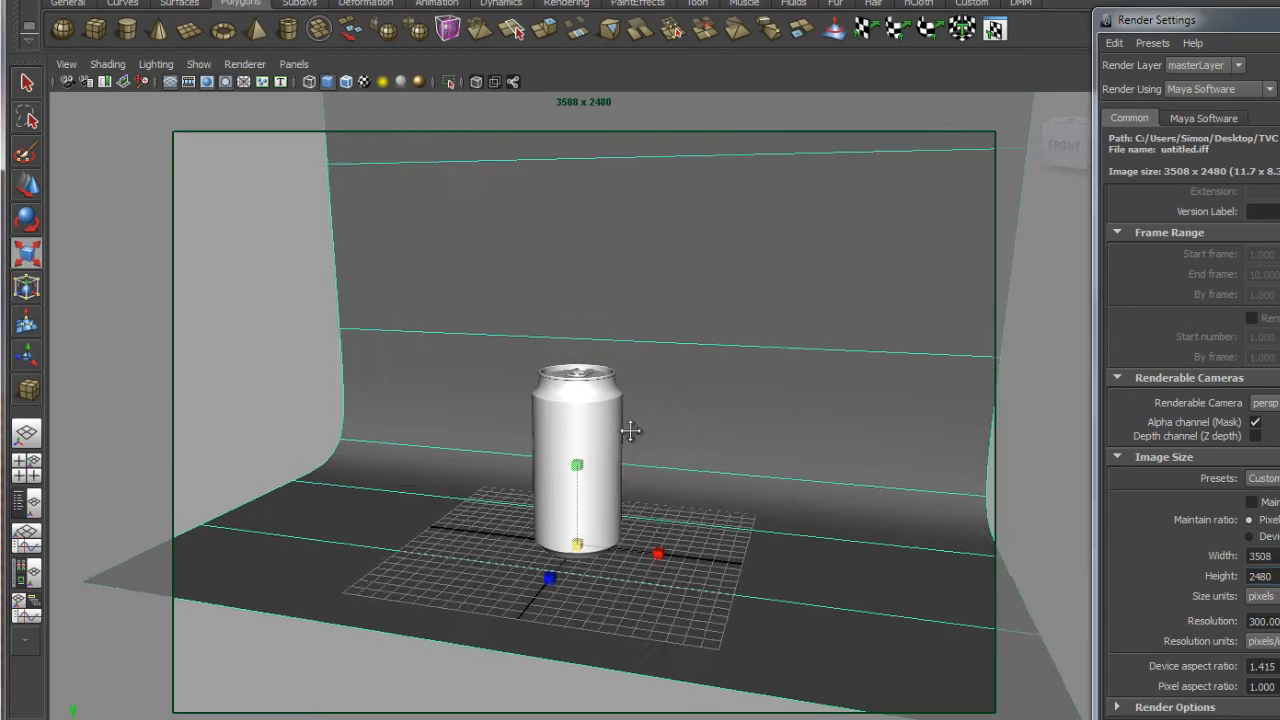
pyautogui.keyDown('alt'); pyautogui.moveTo(630, 430); pyautogui.dragTo(555, 414); pyautogui.keyUp('alt')
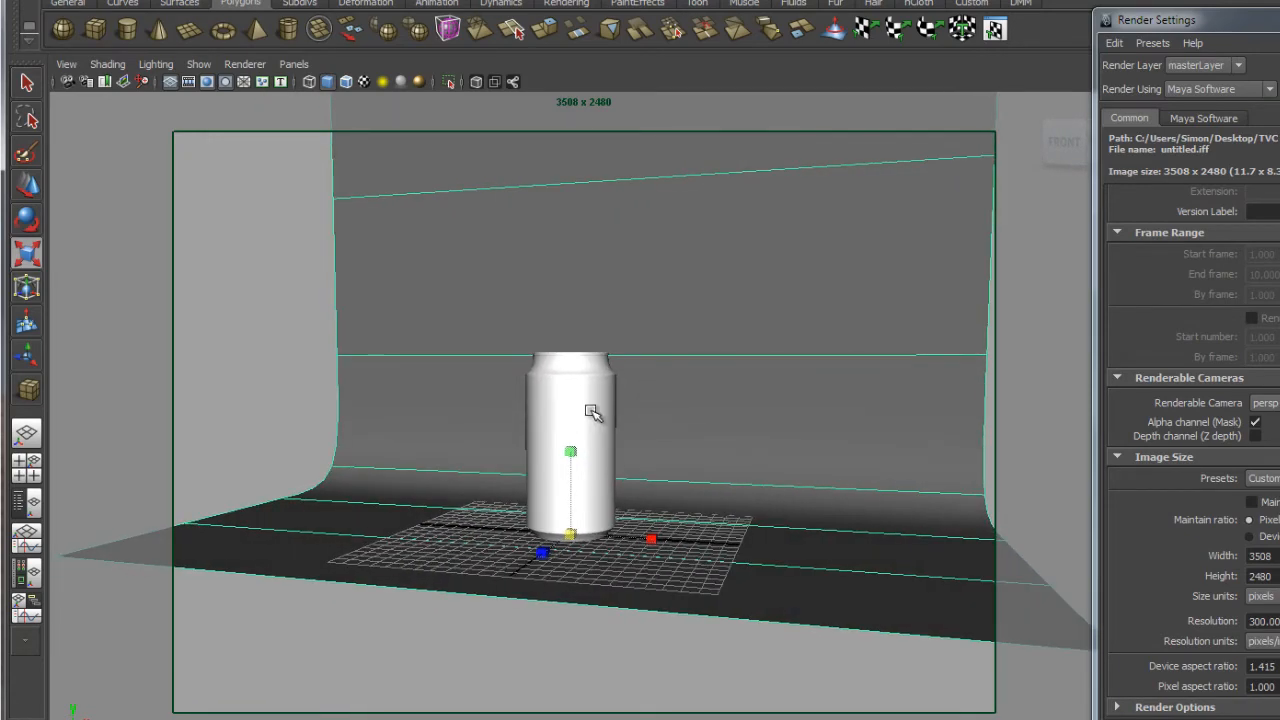
pyautogui.keyDown('alt'); pyautogui.moveTo(689, 340); pyautogui.dragTo(676, 355, button='middle'); pyautogui.keyUp('alt')
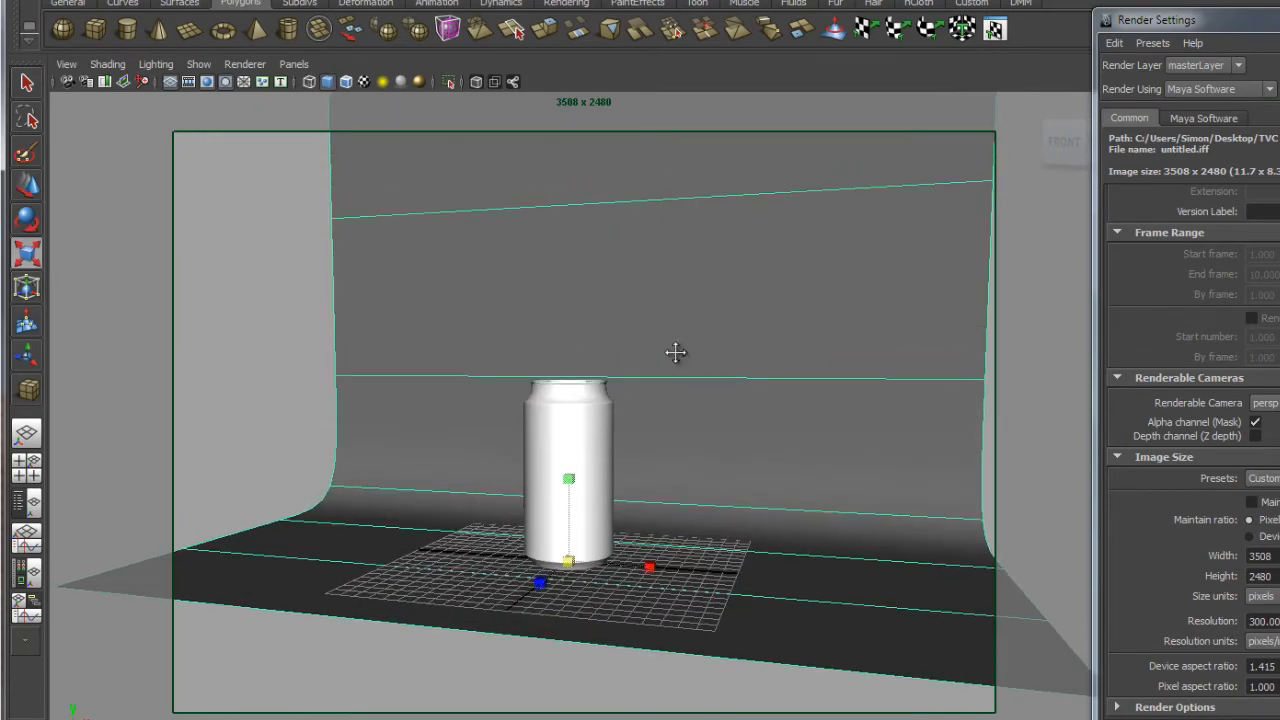
pyautogui.keyDown('alt'); pyautogui.moveTo(543, 323); pyautogui.dragTo(618, 397, button='right'); pyautogui.keyUp('alt')
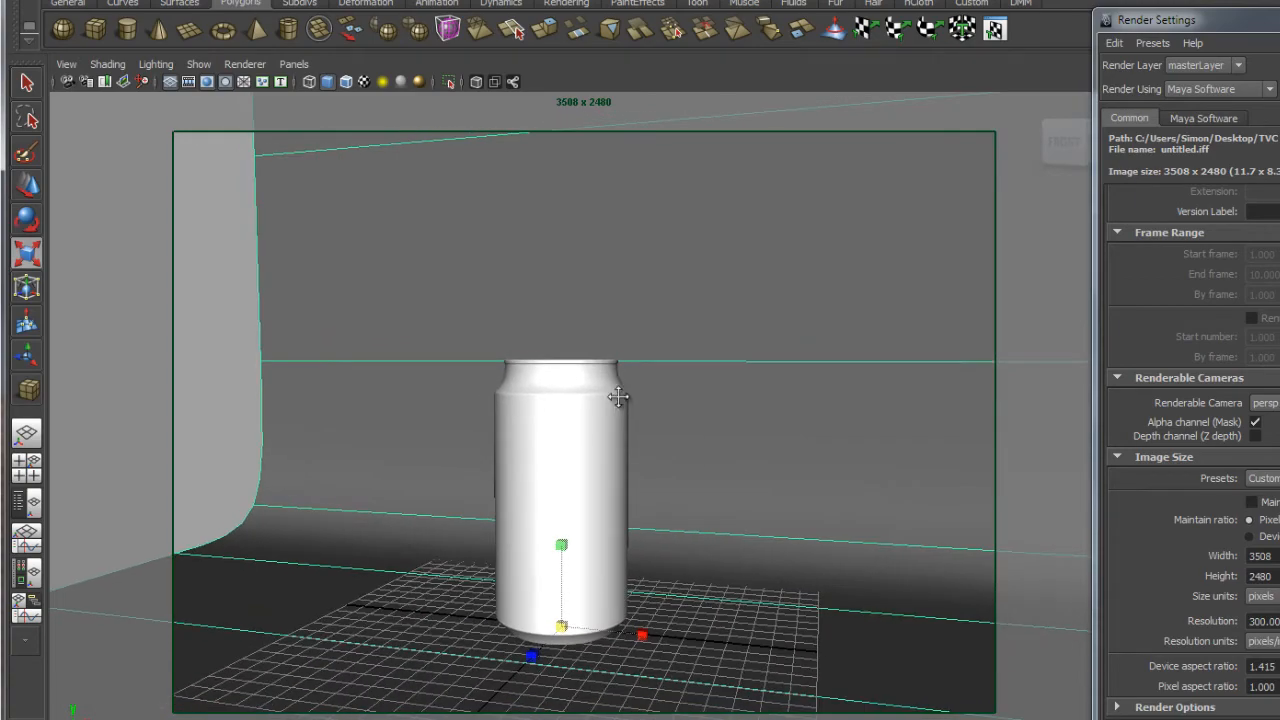
pyautogui.keyDown('alt'); pyautogui.moveTo(618, 397); pyautogui.dragTo(677, 351, button='middle'); pyautogui.keyUp('alt')
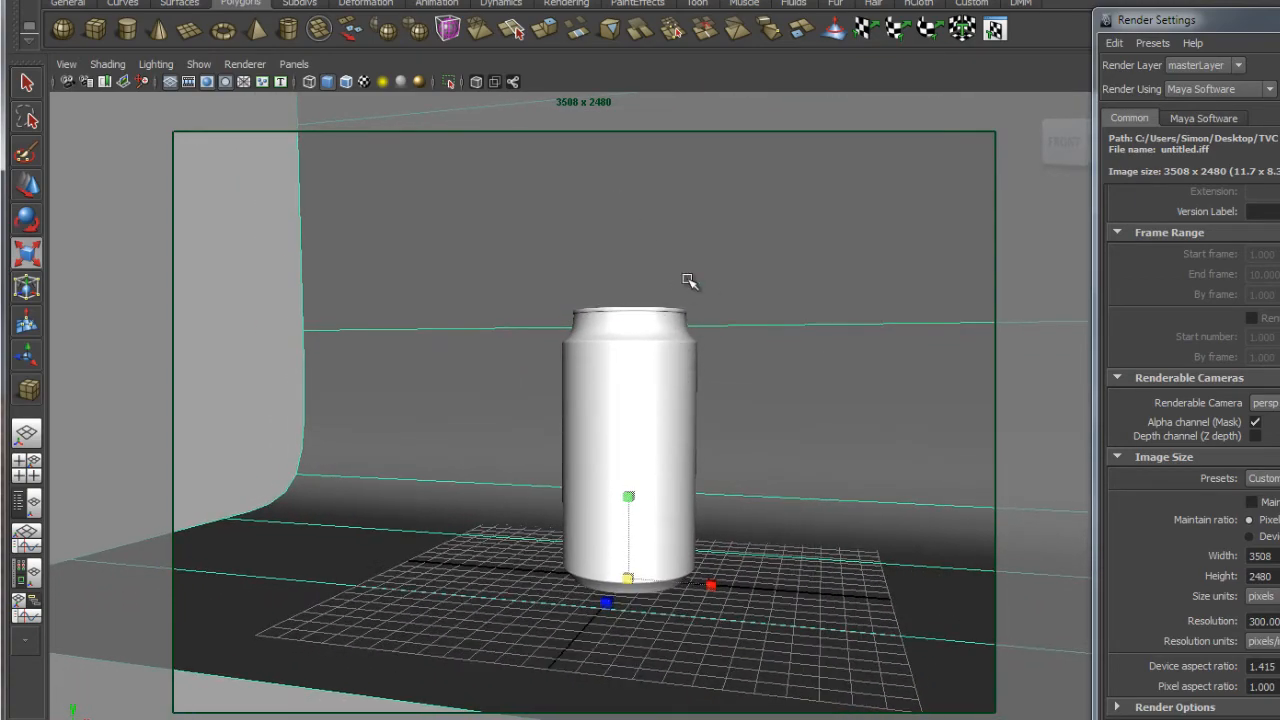
pyautogui.keyDown('alt'); pyautogui.moveTo(688, 280); pyautogui.dragTo(697, 309, button='right'); pyautogui.keyUp('alt')
pyautogui.keyDown('alt'); pyautogui.moveTo(697, 309); pyautogui.dragTo(763, 346, button='middle'); pyautogui.keyUp('alt')
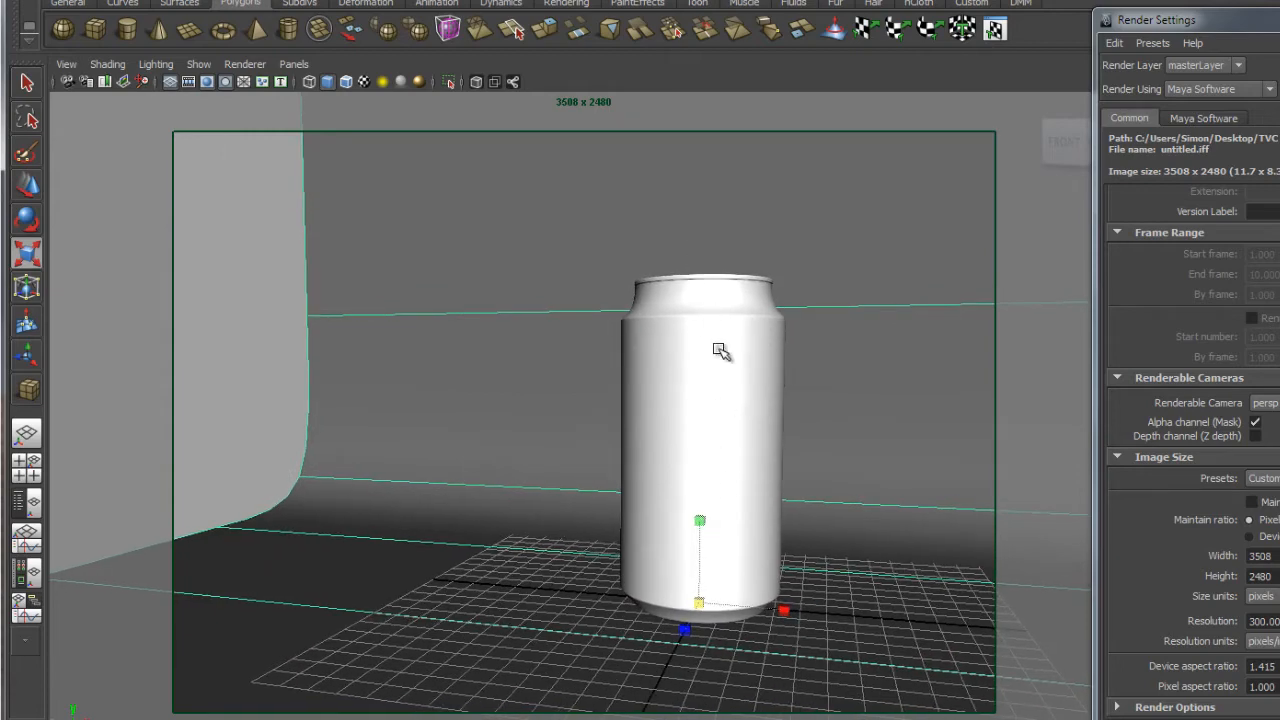
pyautogui.keyDown('alt'); pyautogui.moveTo(727, 450); pyautogui.dragTo(723, 430, button='middle'); pyautogui.keyUp('alt')
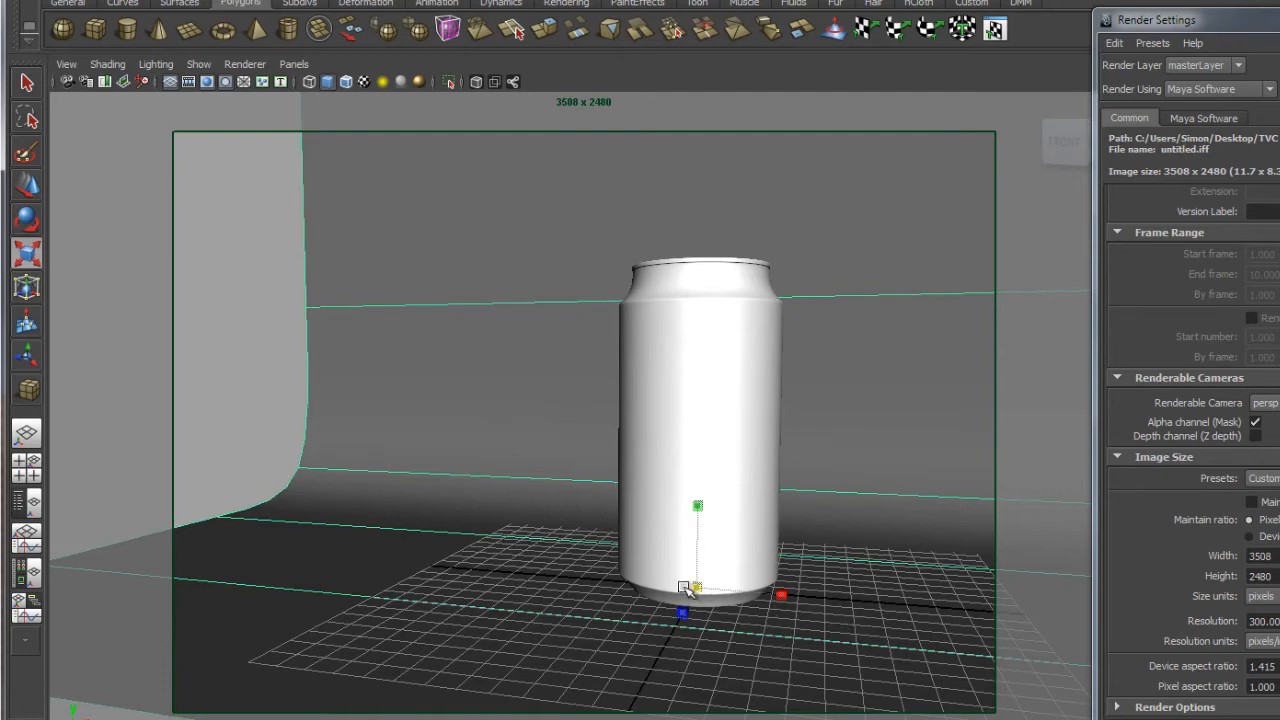
pyautogui.keyDown('alt'); pyautogui.moveTo(690, 592); pyautogui.dragTo(668, 618); pyautogui.keyUp('alt')
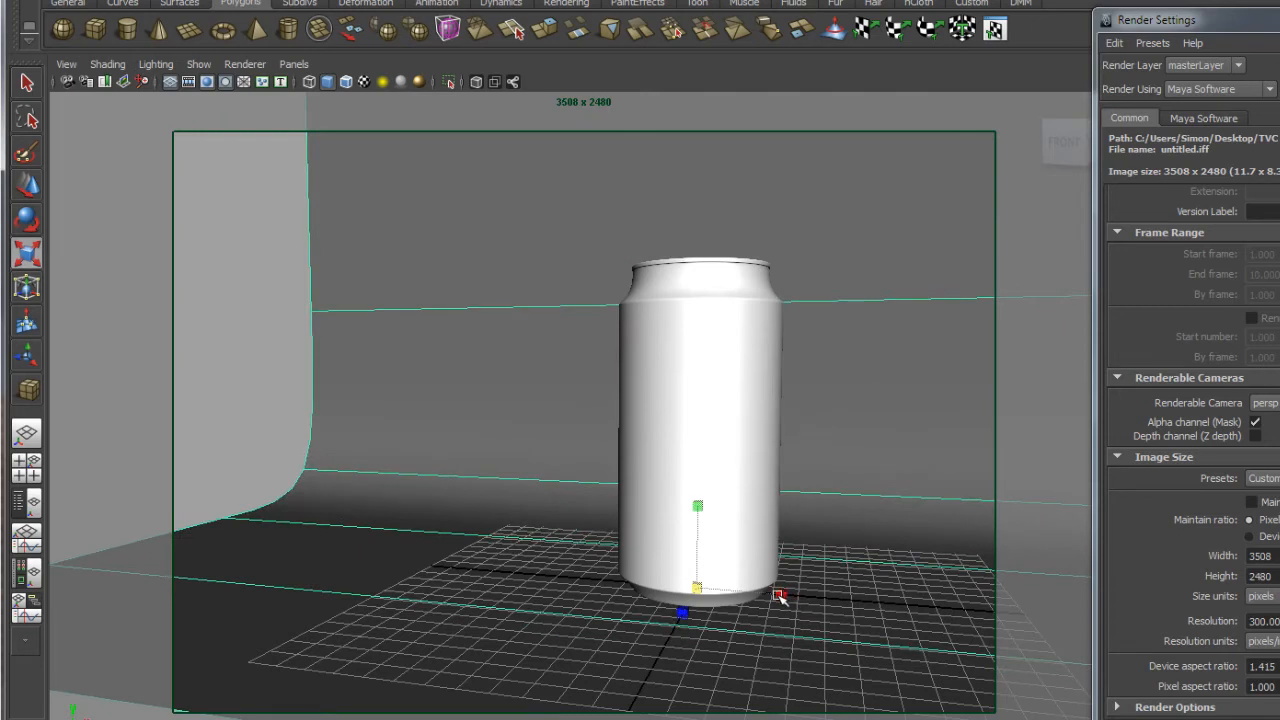
# Scale the backdrop wider along X so it extends past the frame's edges.
pyautogui.moveTo(696, 587); pyautogui.dragTo(843, 602)
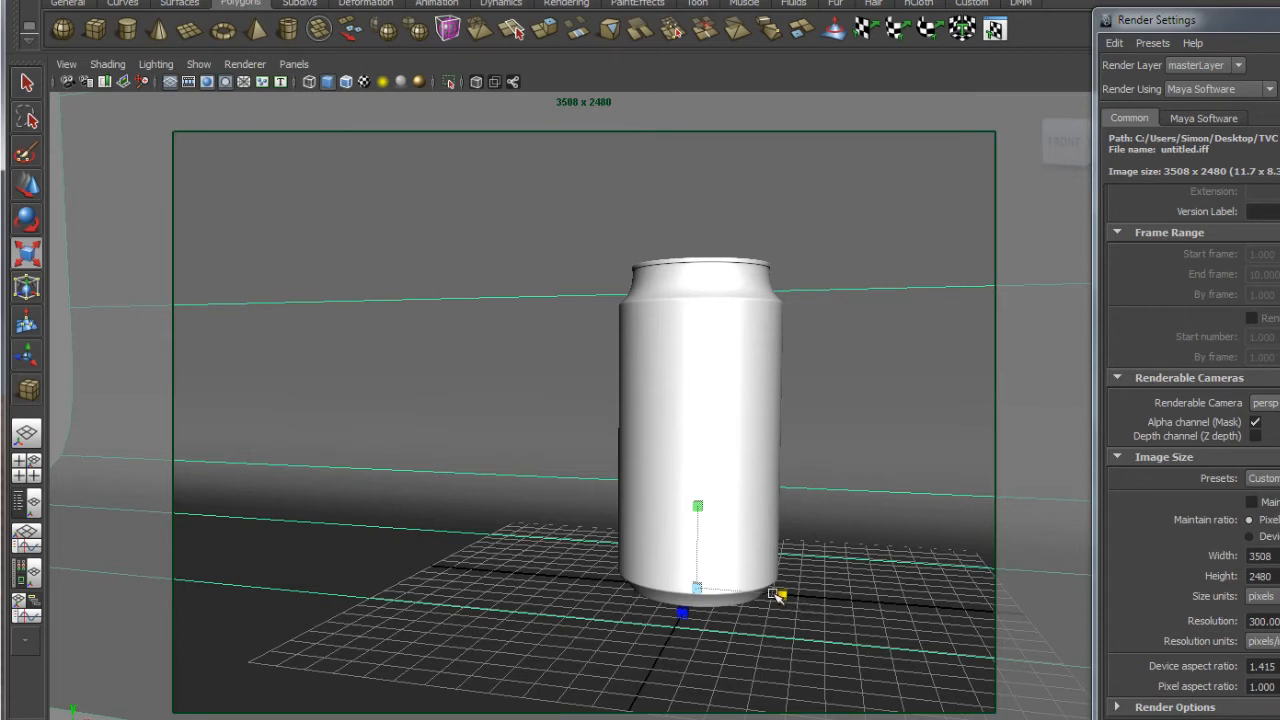
pyautogui.moveTo(784, 597); pyautogui.dragTo(759, 595)
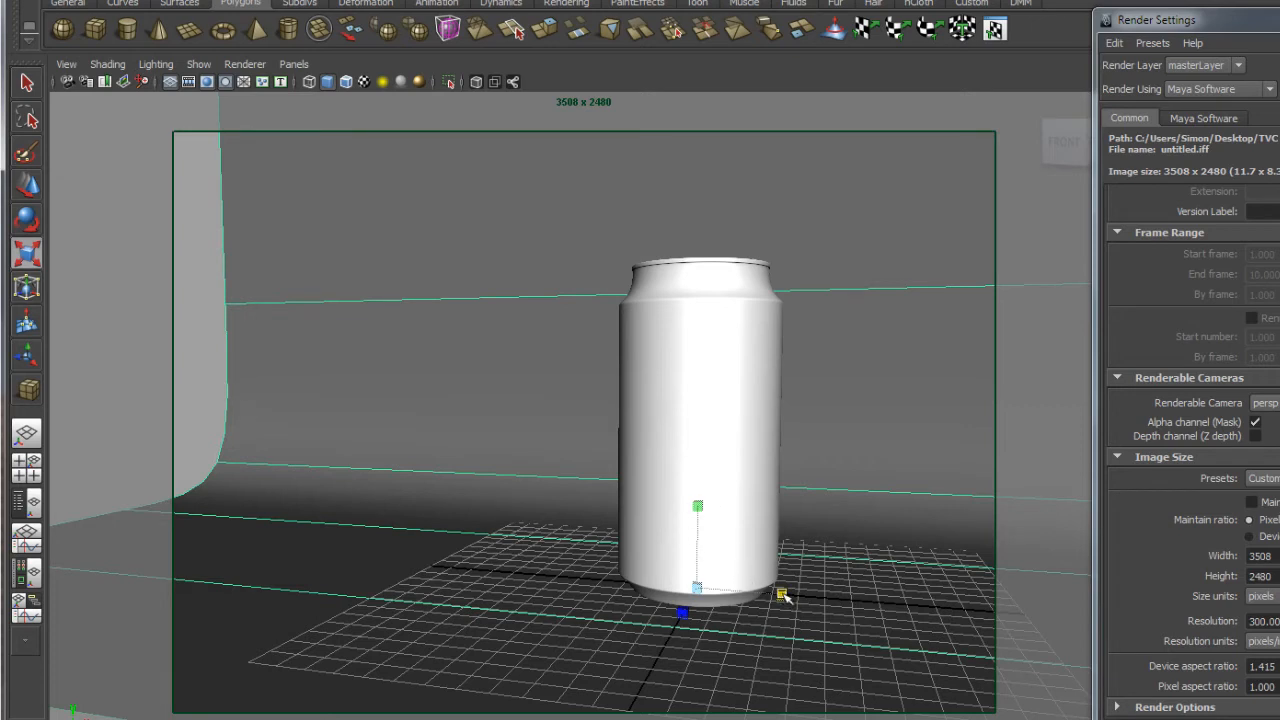
pyautogui.moveTo(782, 595); pyautogui.dragTo(814, 596)
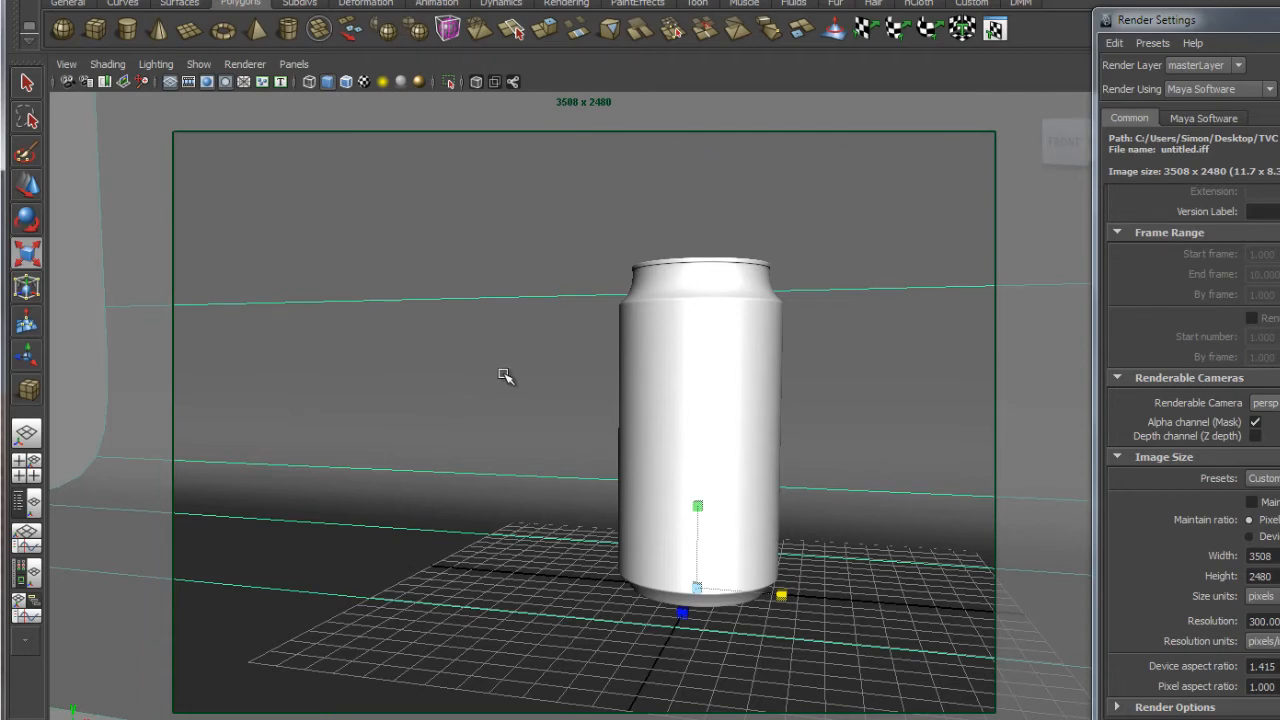
pyautogui.keyDown('alt'); pyautogui.moveTo(800, 542); pyautogui.dragTo(643, 356, button='right'); pyautogui.keyUp('alt')
pyautogui.keyDown('alt'); pyautogui.moveTo(621, 353); pyautogui.dragTo(674, 434); pyautogui.keyUp('alt')
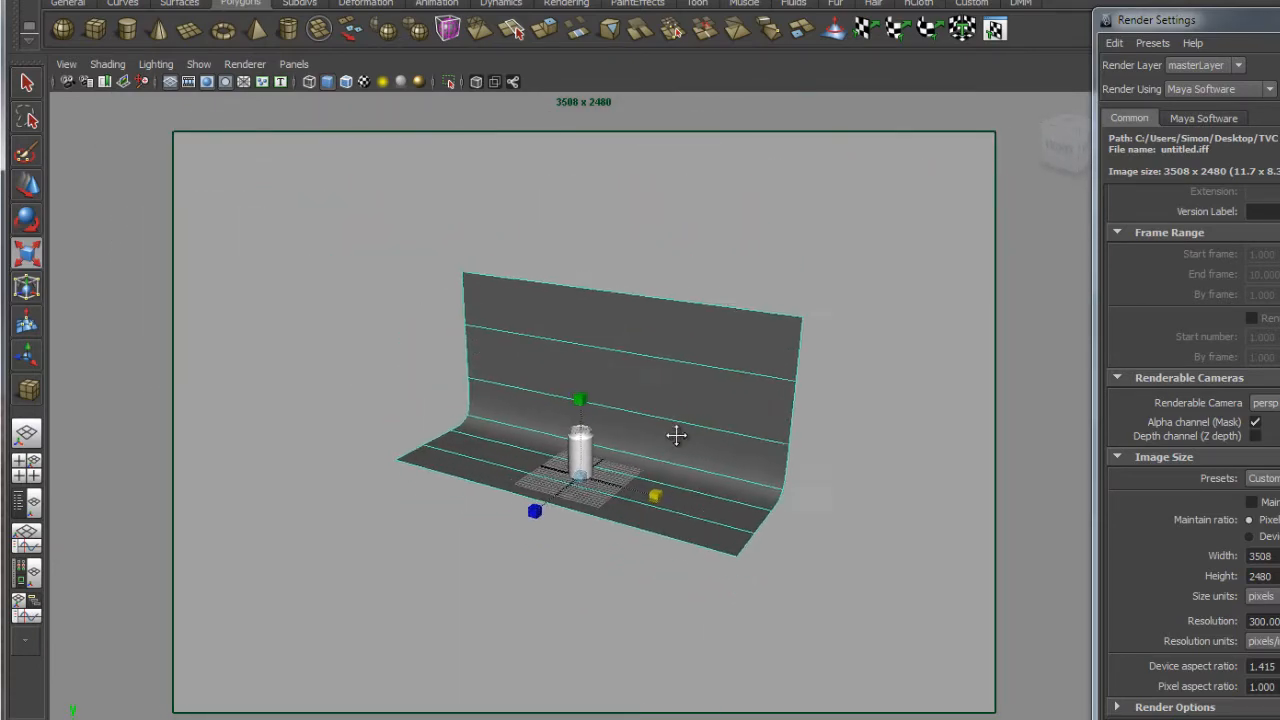
# Tumble, track and dolly the camera to a raised angle with the can centred in the gate.
pyautogui.keyDown('alt'); pyautogui.moveTo(531, 377); pyautogui.dragTo(592, 434, button='right'); pyautogui.keyUp('alt')
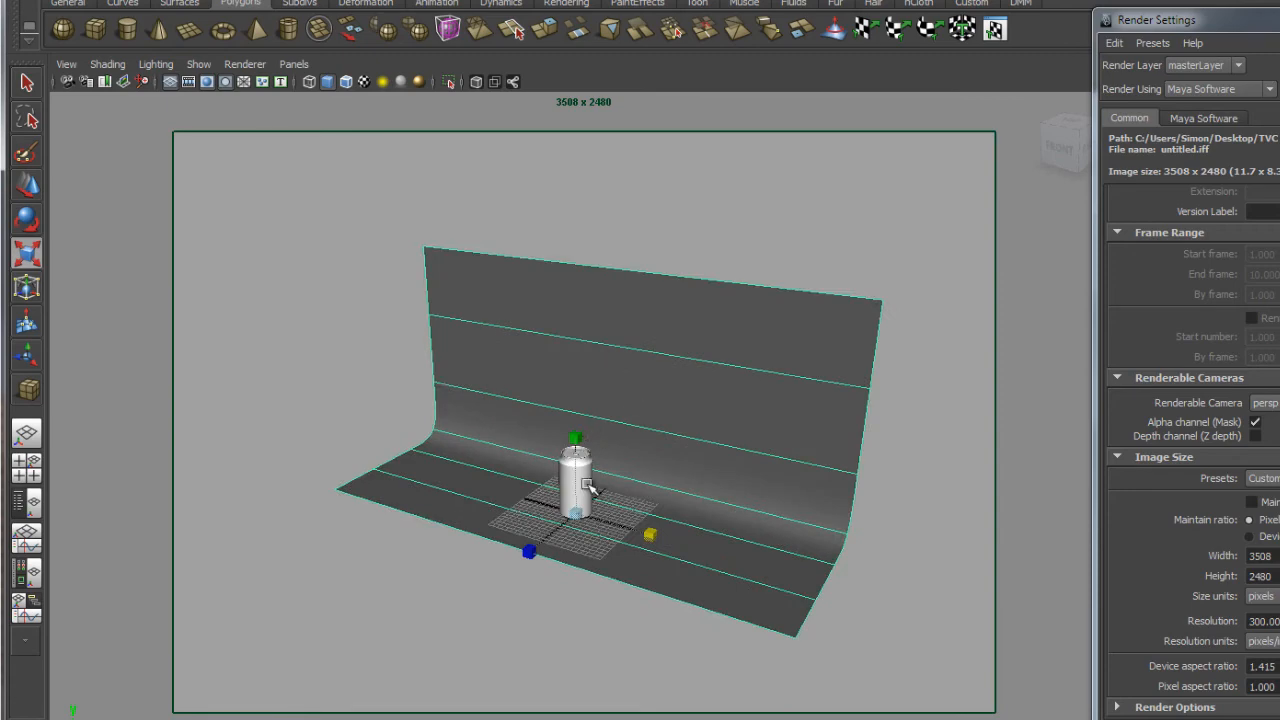
pyautogui.keyDown('alt'); pyautogui.moveTo(556, 330); pyautogui.dragTo(844, 441, button='right'); pyautogui.keyUp('alt')
pyautogui.keyDown('alt'); pyautogui.moveTo(844, 441); pyautogui.dragTo(872, 250, button='middle'); pyautogui.keyUp('alt')
pyautogui.keyDown('alt'); pyautogui.moveTo(863, 380); pyautogui.dragTo(838, 405); pyautogui.keyUp('alt')
pyautogui.keyDown('alt'); pyautogui.moveTo(840, 431); pyautogui.dragTo(863, 402, button='middle'); pyautogui.keyUp('alt')
pyautogui.keyDown('alt'); pyautogui.moveTo(743, 400); pyautogui.dragTo(767, 379); pyautogui.keyUp('alt')
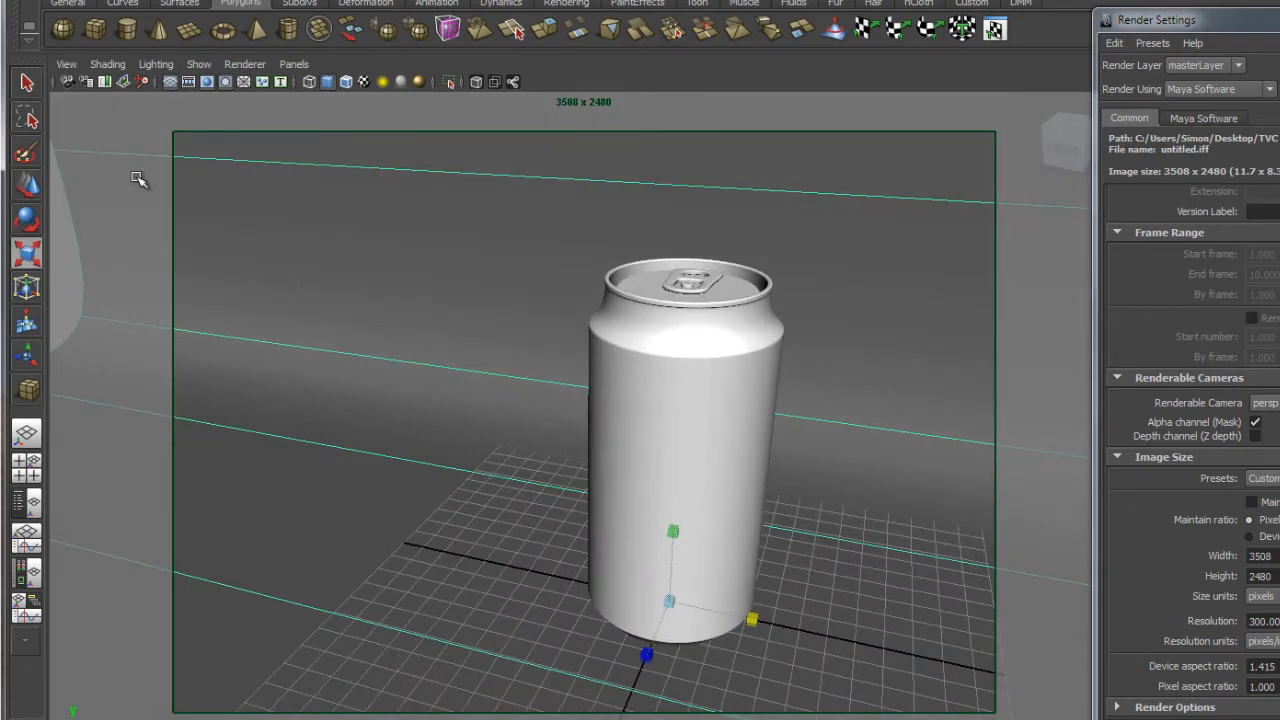
pyautogui.keyDown('alt'); pyautogui.moveTo(617, 431); pyautogui.dragTo(655, 348); pyautogui.keyUp('alt')
pyautogui.keyDown('alt'); pyautogui.moveTo(757, 443); pyautogui.dragTo(685, 399, button='right'); pyautogui.keyUp('alt')
pyautogui.keyDown('alt'); pyautogui.moveTo(685, 399); pyautogui.dragTo(586, 444); pyautogui.keyUp('alt')
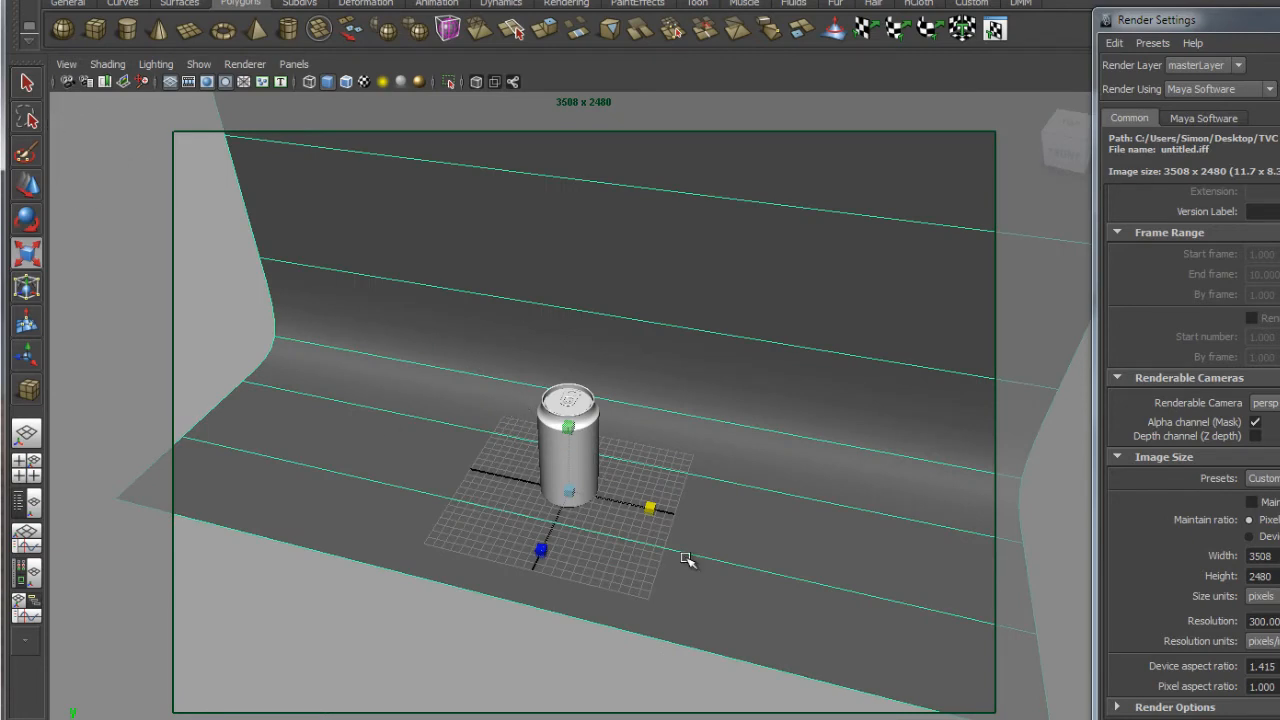
# Select the drinks can and slide it right of the grid origin toward the front.
pyautogui.click(27, 192)
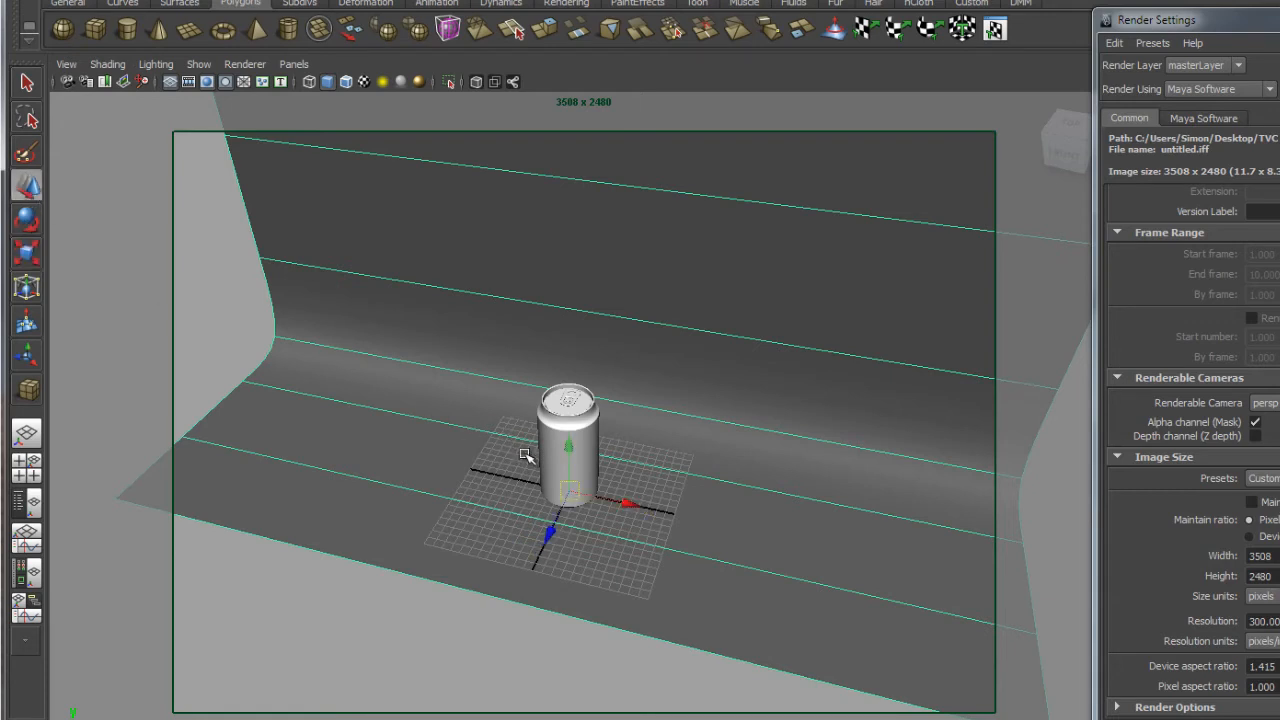
pyautogui.click(29, 84)
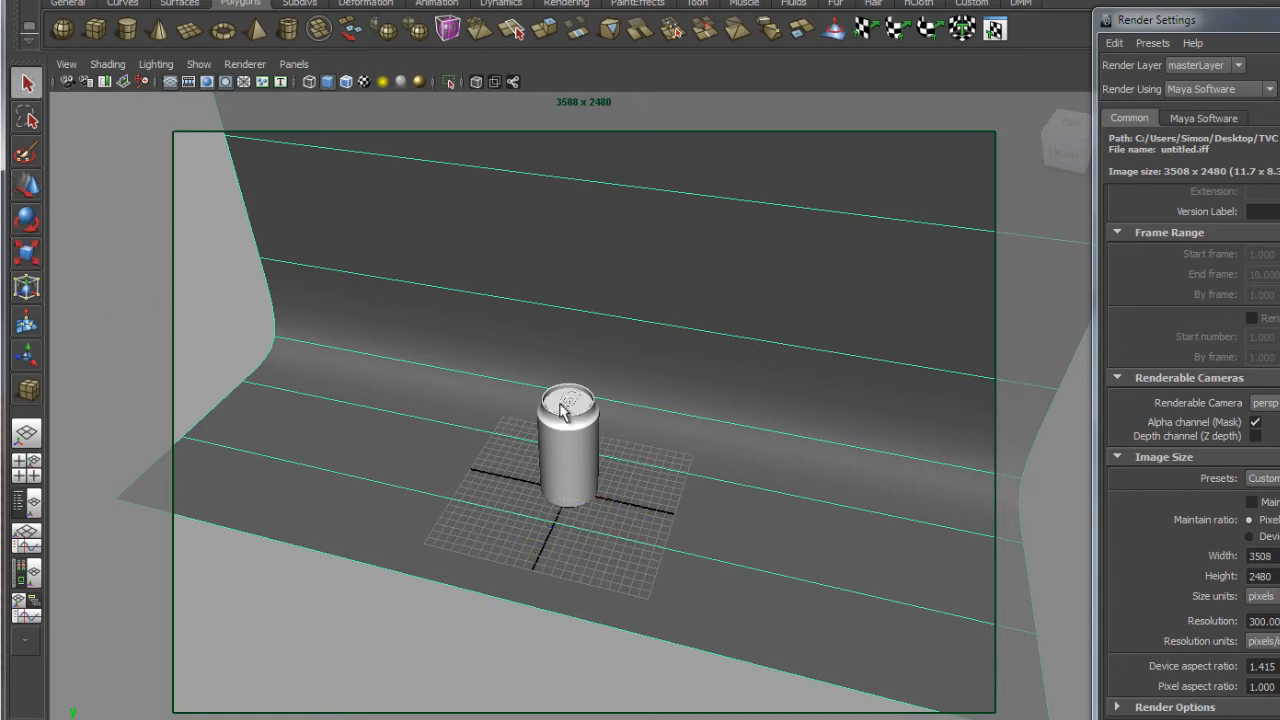
pyautogui.click(576, 443)
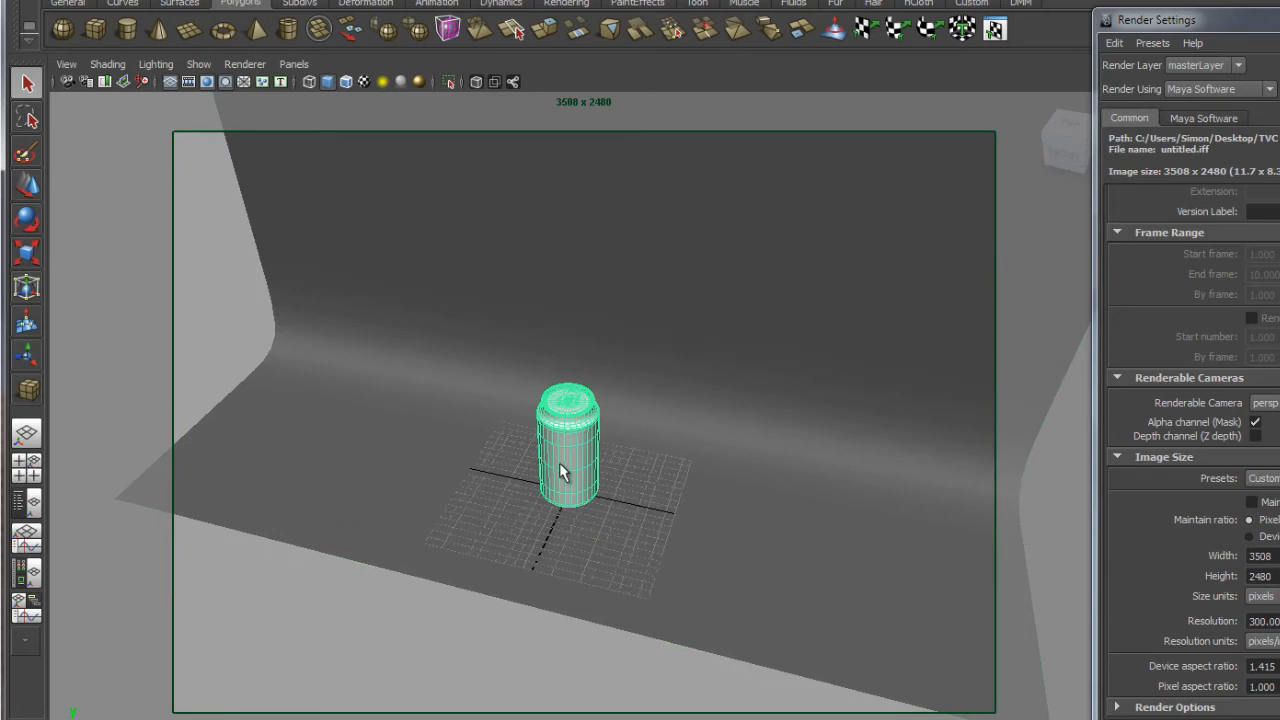
pyautogui.keyDown('alt'); pyautogui.moveTo(563, 391); pyautogui.dragTo(818, 557, button='right'); pyautogui.keyUp('alt')
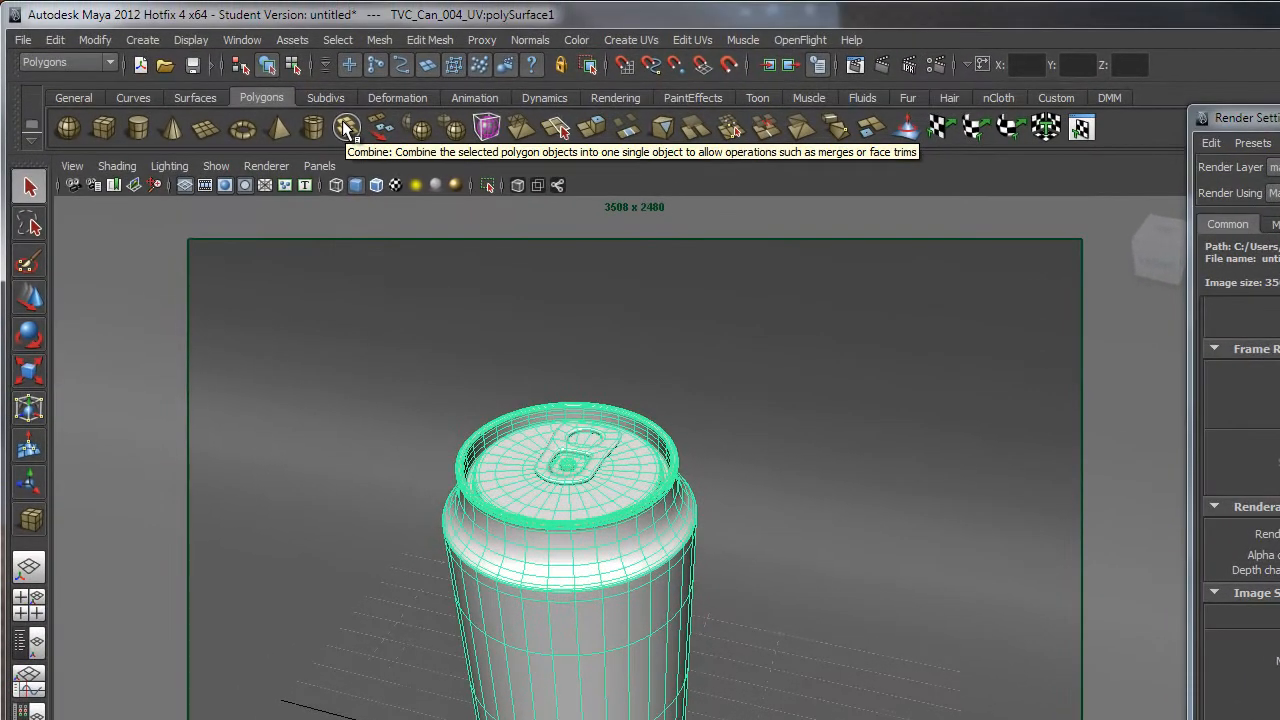
pyautogui.click(380, 41)
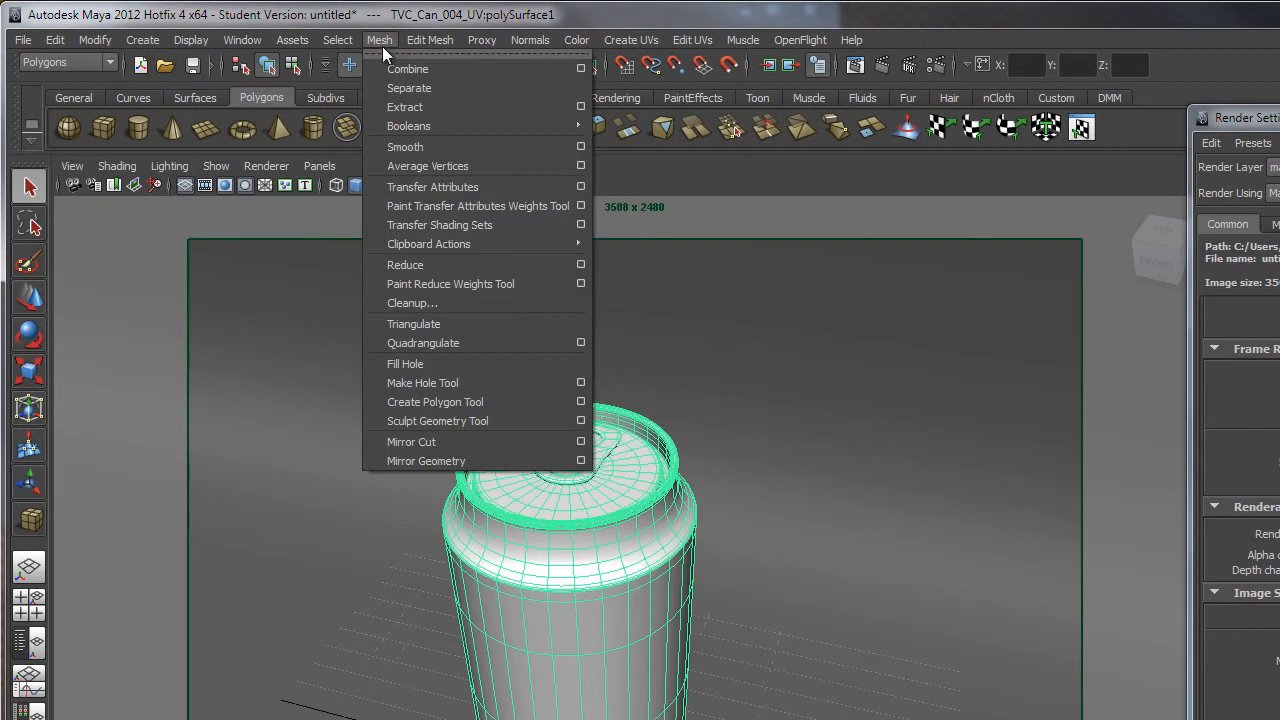
pyautogui.click(781, 13)
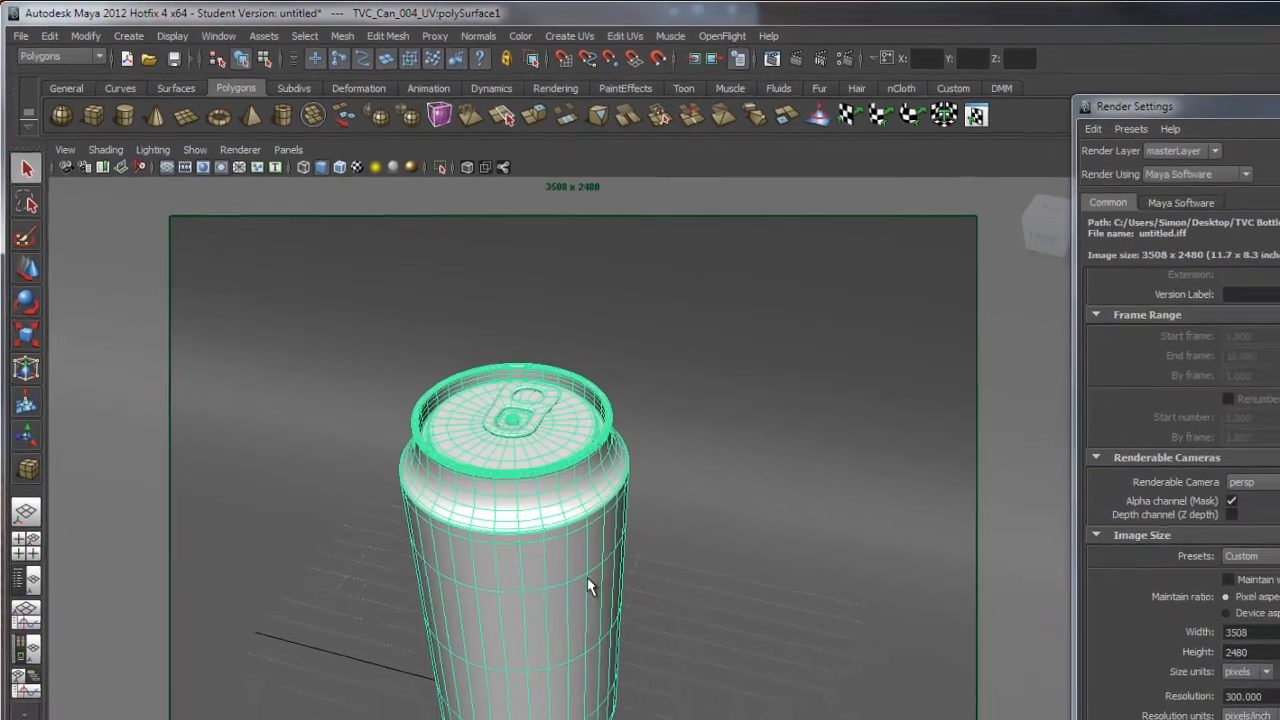
pyautogui.keyDown('alt'); pyautogui.moveTo(649, 638); pyautogui.dragTo(510, 500, button='right'); pyautogui.keyUp('alt')
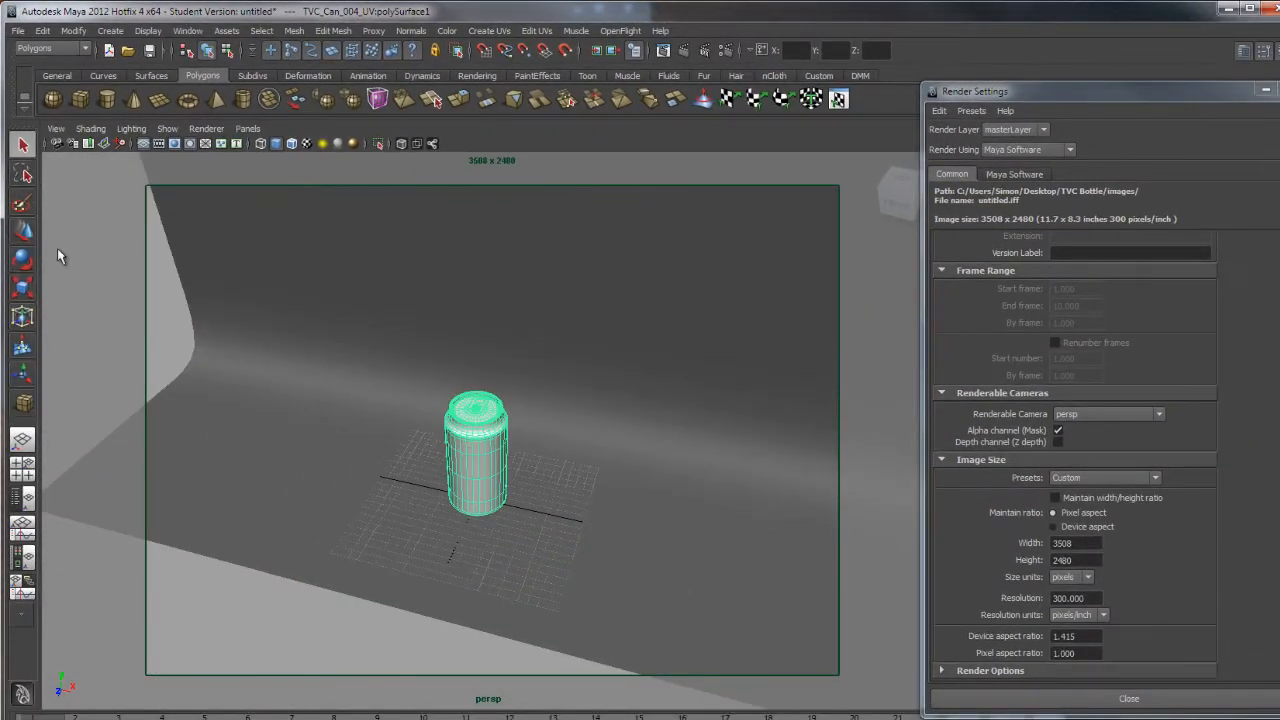
pyautogui.click(12, 230)
pyautogui.moveTo(524, 508); pyautogui.dragTo(661, 534)
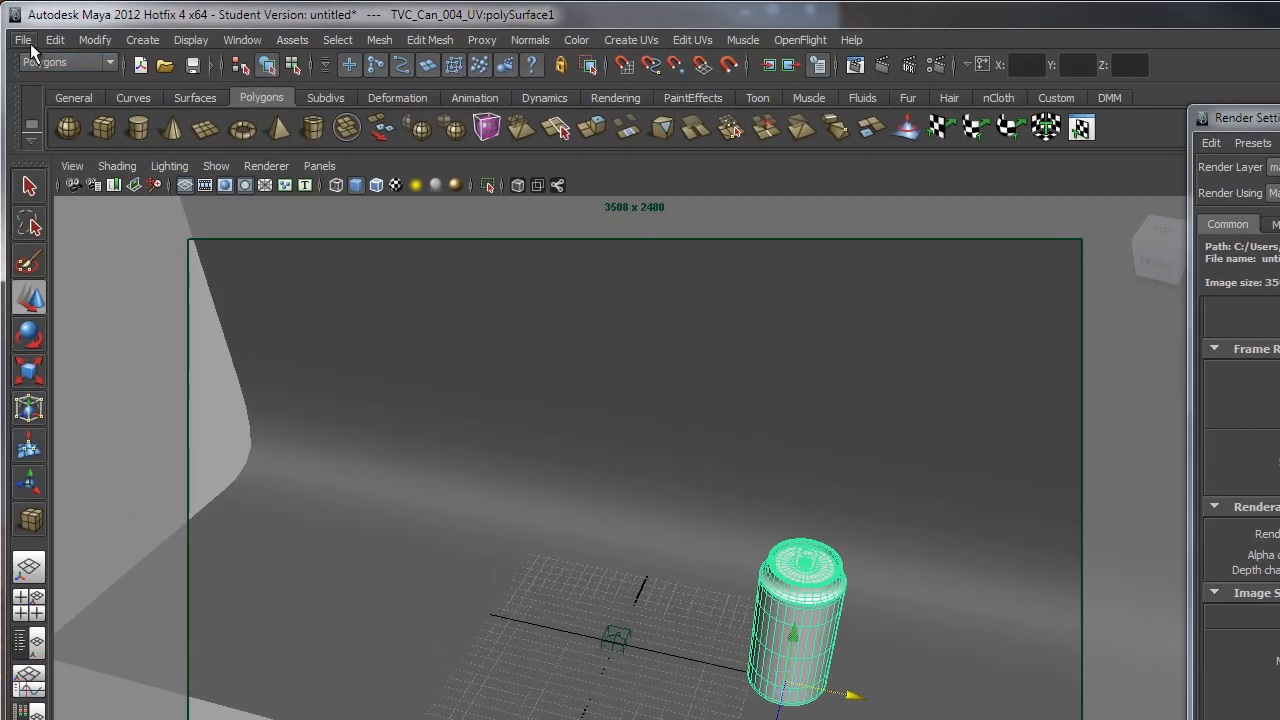
# Import TVC Bottle005 FINAL MODEL as Maya Binary from the Desktop's TVC Bottle scenes folder.
pyautogui.click(23, 40)
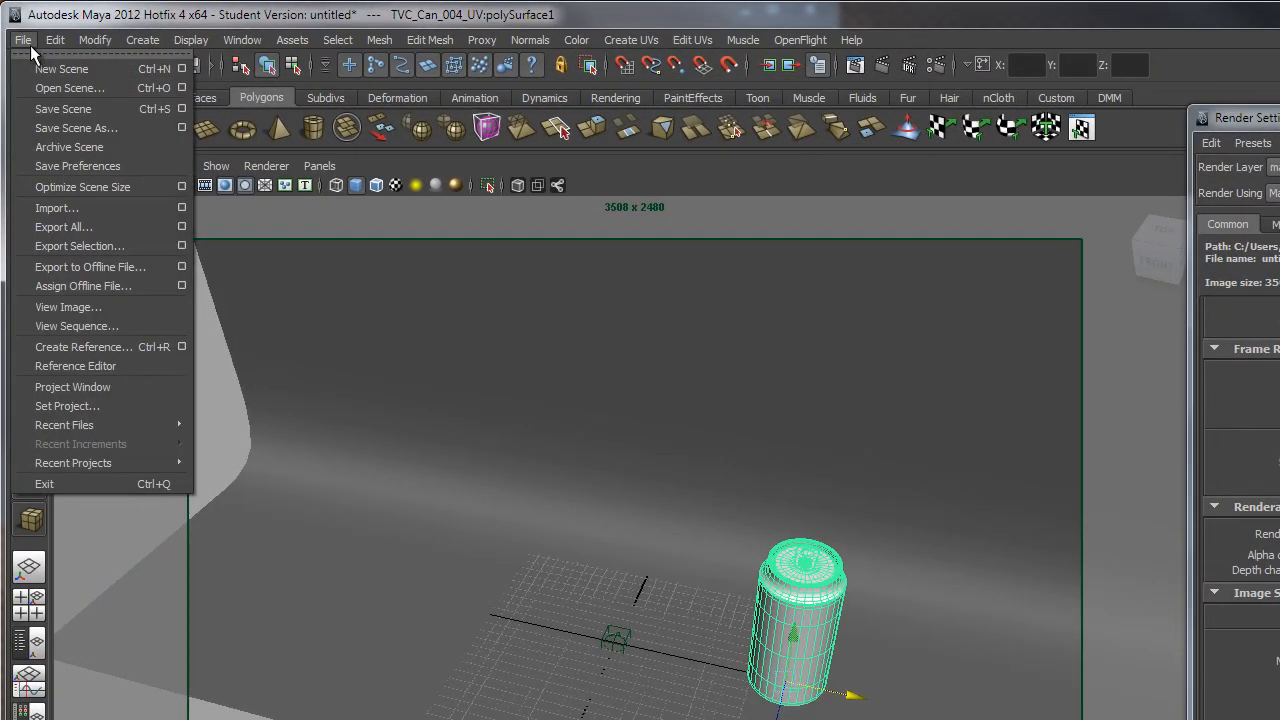
pyautogui.click(116, 206)
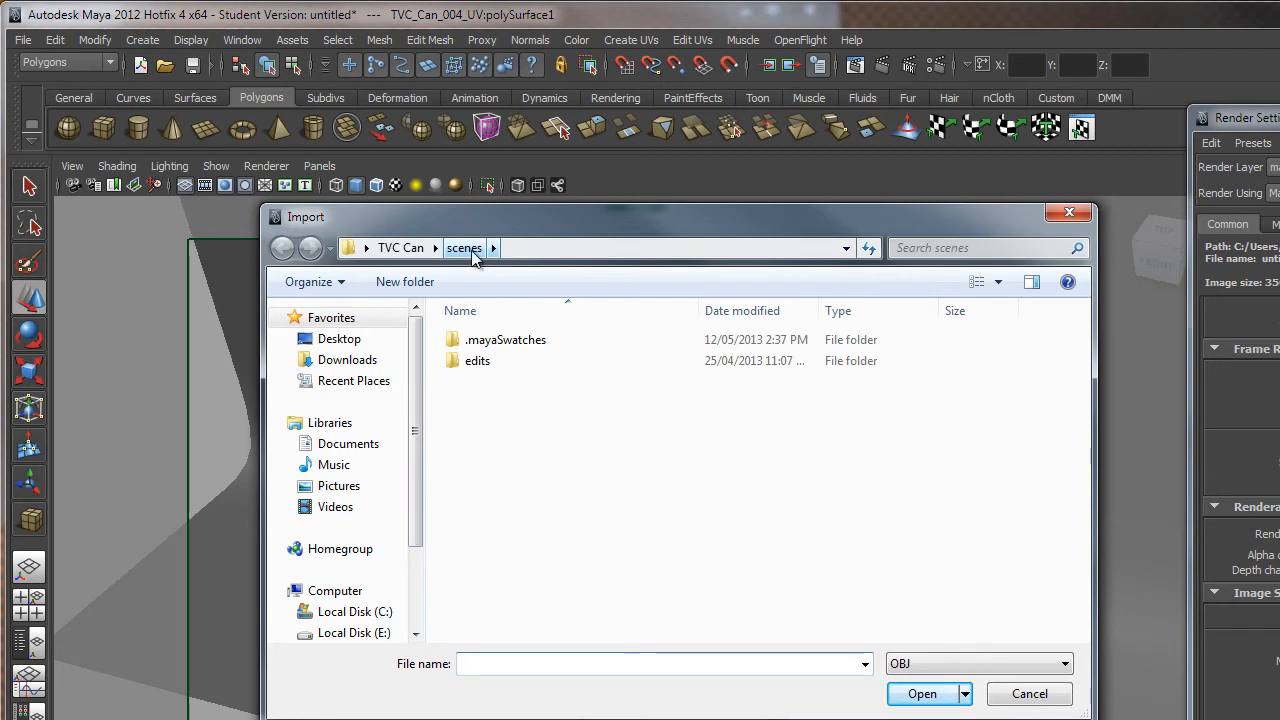
pyautogui.click(339, 339)
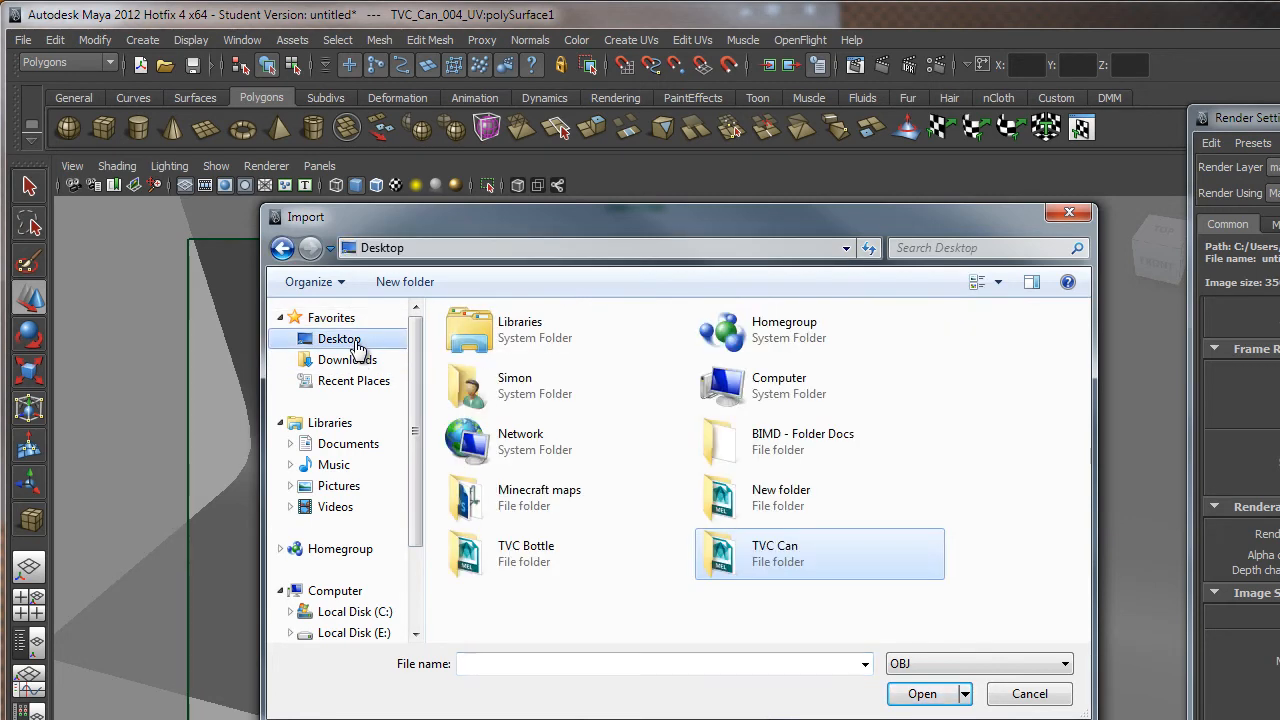
pyautogui.doubleClick(579, 565)
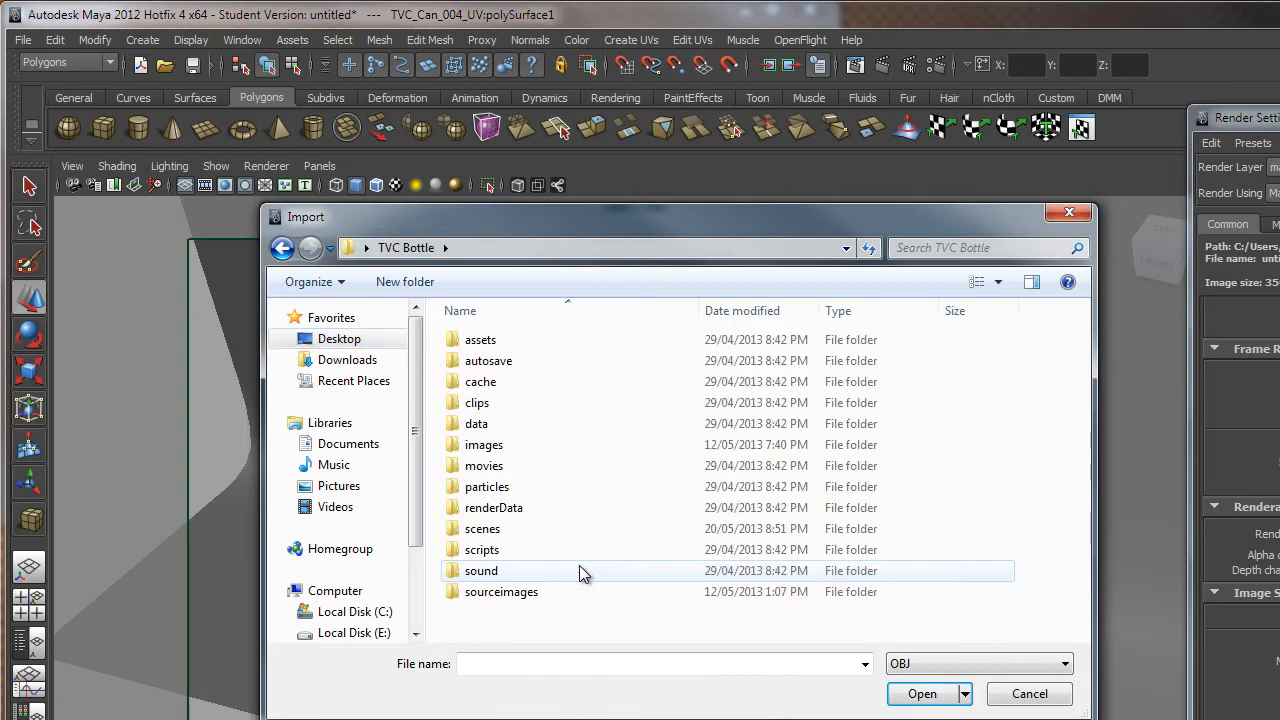
pyautogui.doubleClick(540, 528)
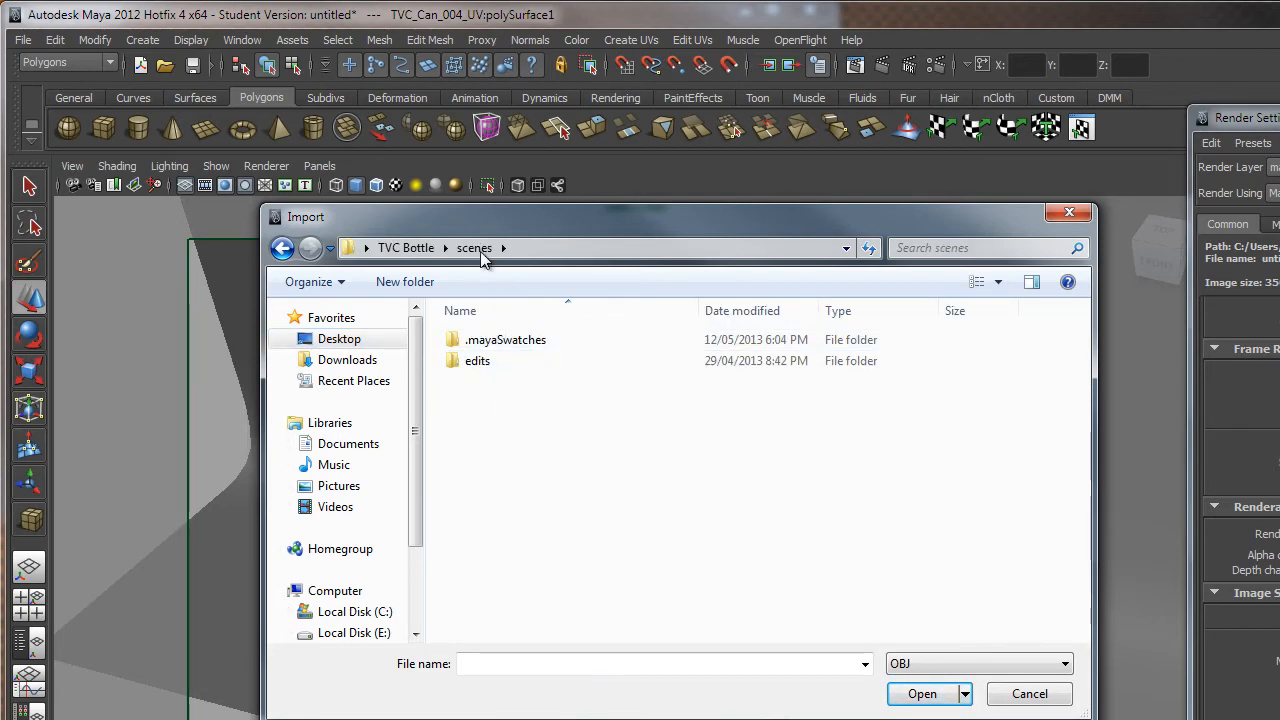
pyautogui.click(924, 668)
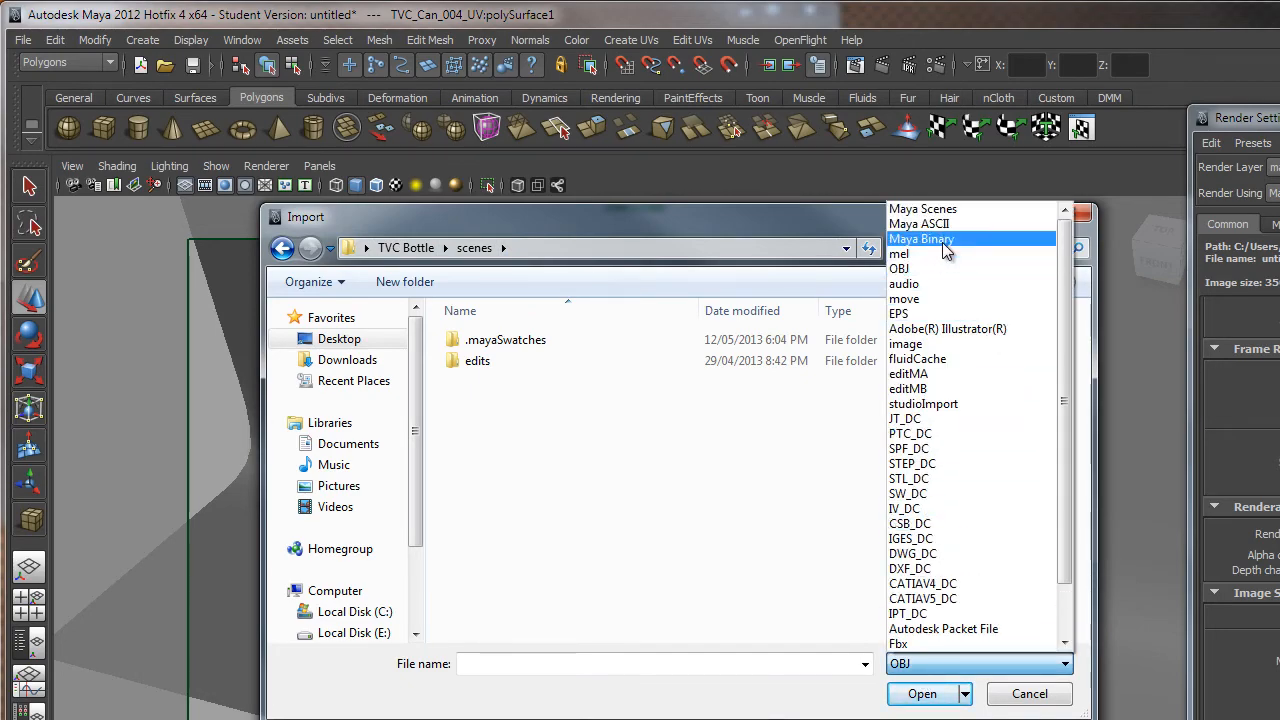
pyautogui.click(942, 239)
pyautogui.click(531, 555)
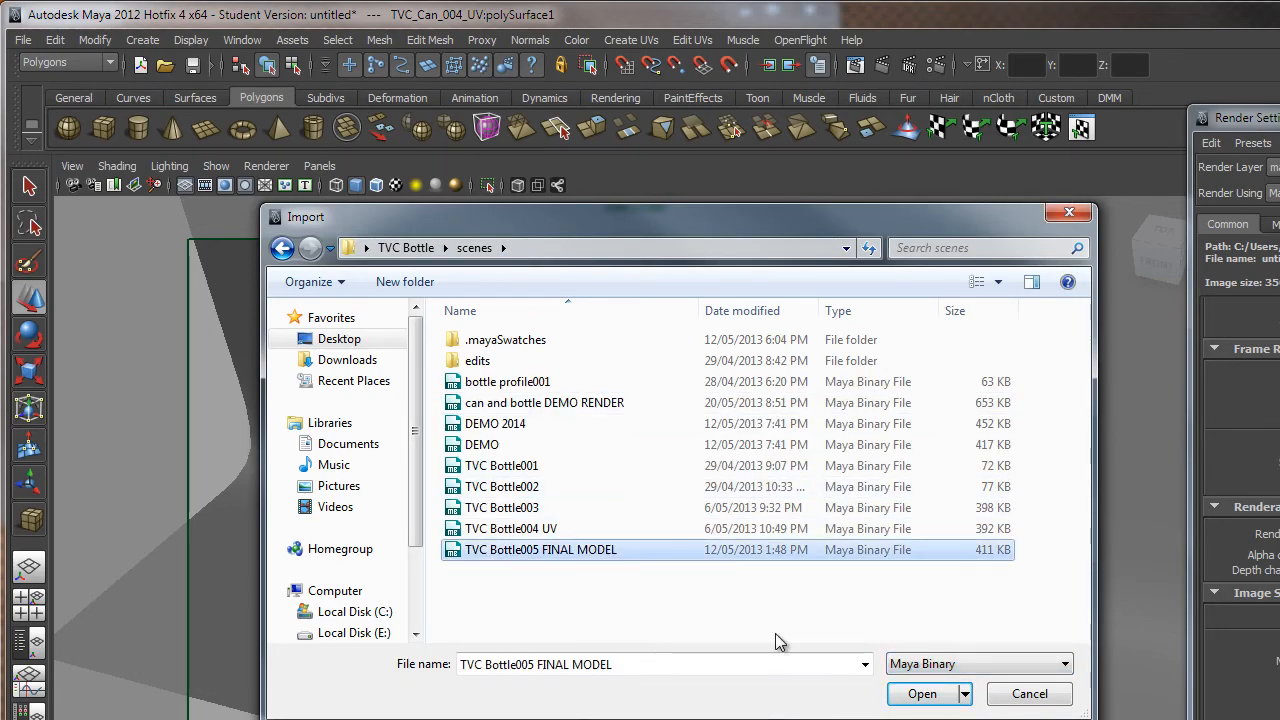
pyautogui.click(922, 693)
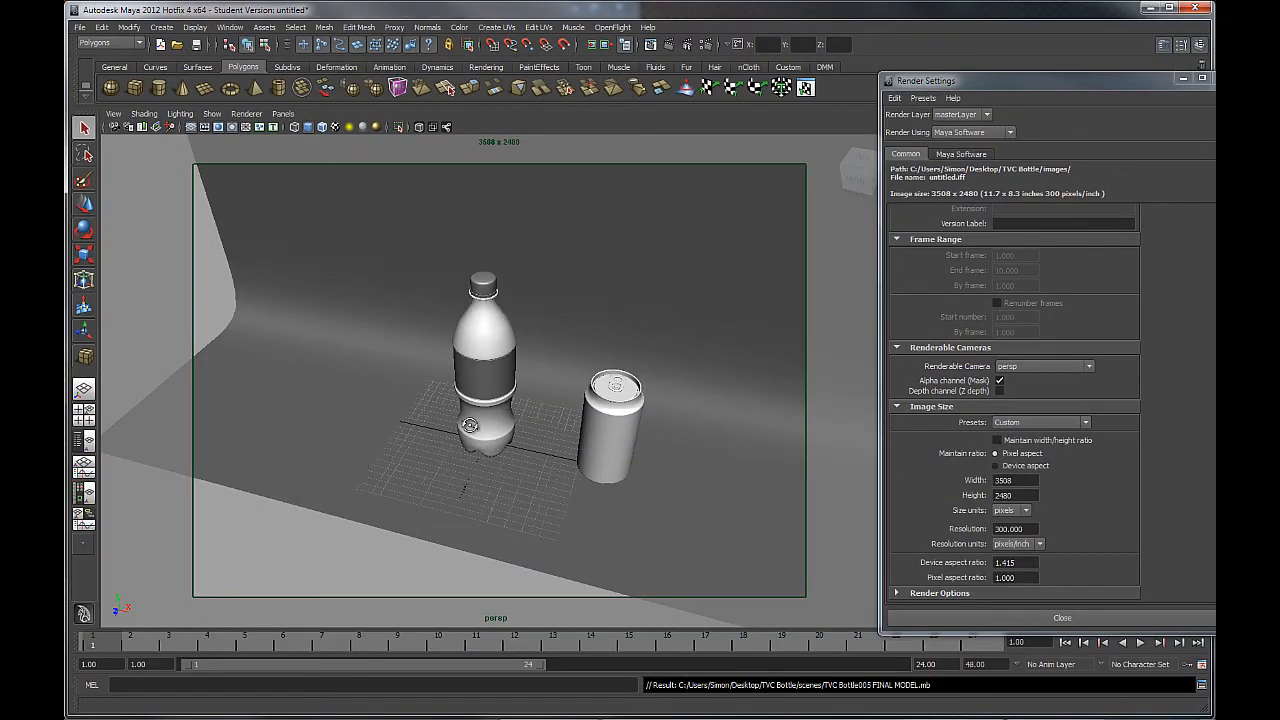
# Marquee-select the bottle's cap and body parts and merge them with Mesh > Combine.
pyautogui.keyDown('alt'); pyautogui.moveTo(469, 425); pyautogui.dragTo(575, 440); pyautogui.keyUp('alt')
pyautogui.keyDown('alt'); pyautogui.moveTo(467, 421); pyautogui.dragTo(450, 450); pyautogui.keyUp('alt')
pyautogui.keyDown('alt'); pyautogui.moveTo(441, 386); pyautogui.dragTo(472, 470, button='right'); pyautogui.keyUp('alt')
pyautogui.keyDown('alt'); pyautogui.moveTo(462, 374); pyautogui.dragTo(469, 401, button='middle'); pyautogui.keyUp('alt')
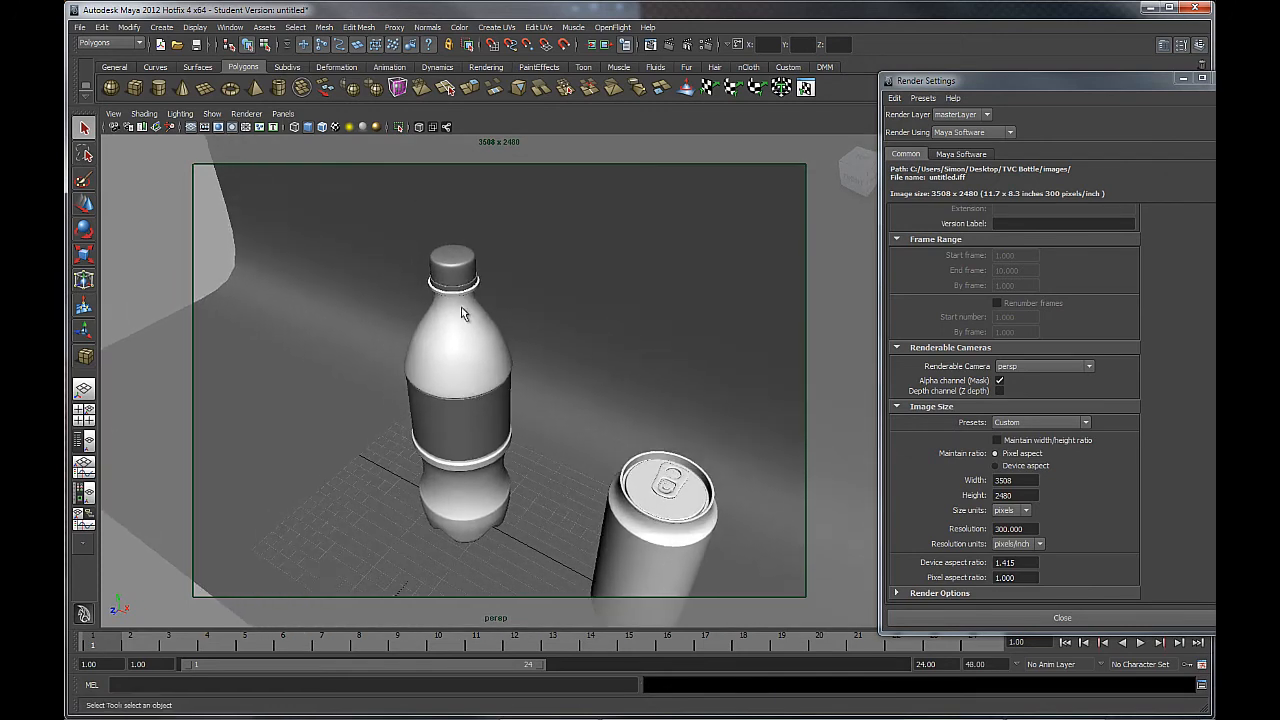
pyautogui.click(463, 283)
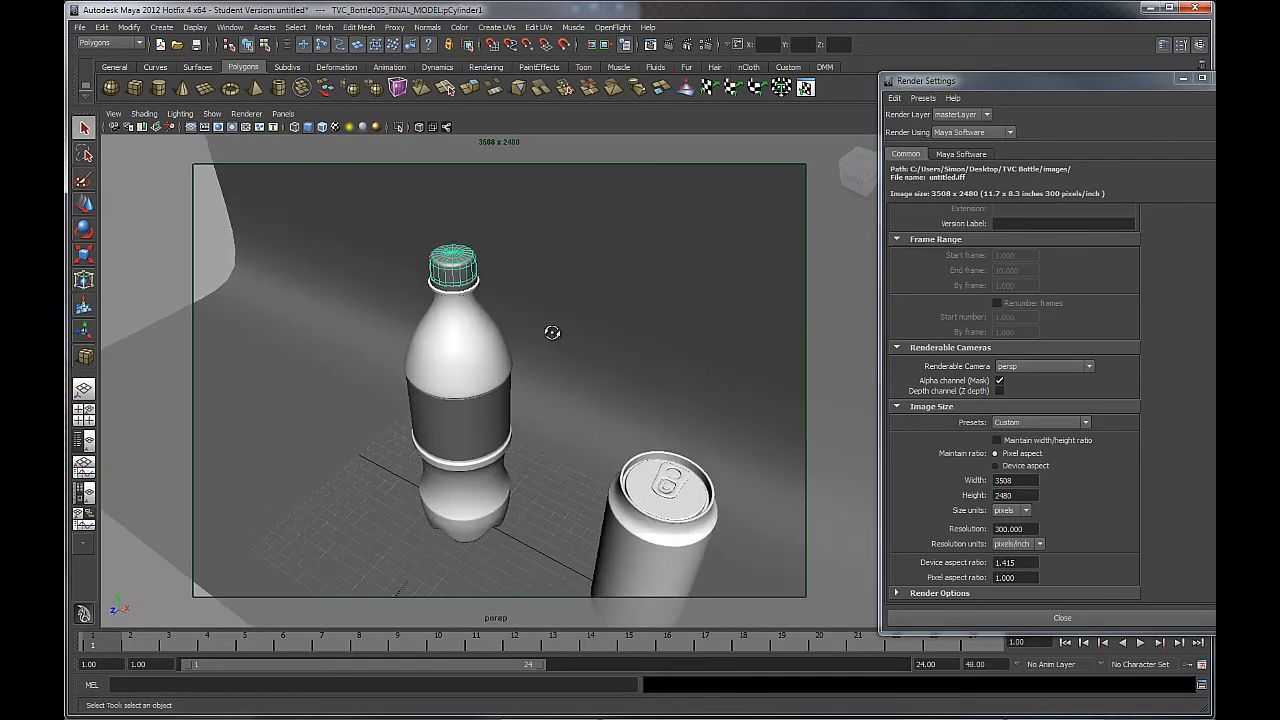
pyautogui.keyDown('alt'); pyautogui.moveTo(551, 331); pyautogui.dragTo(474, 330); pyautogui.keyUp('alt')
pyautogui.moveTo(412, 191); pyautogui.dragTo(345, 311)
pyautogui.keyDown('alt'); pyautogui.moveTo(405, 442); pyautogui.dragTo(483, 487); pyautogui.keyUp('alt')
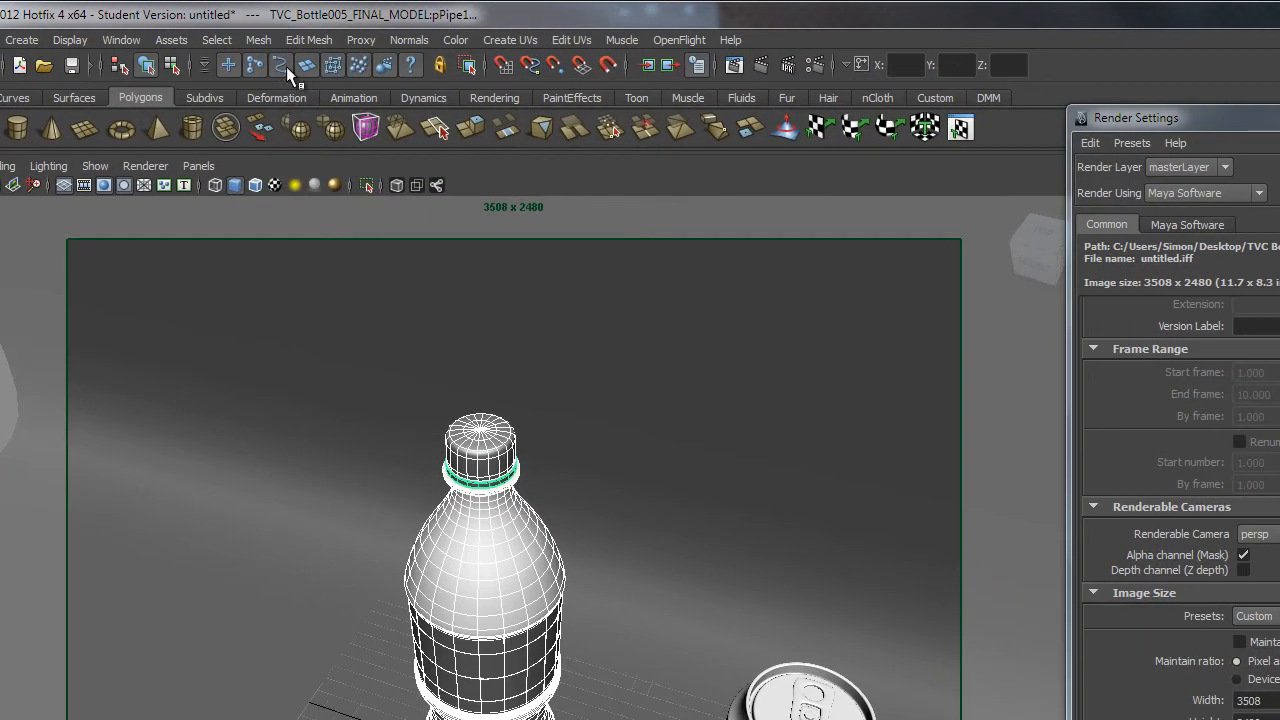
pyautogui.click(262, 39)
pyautogui.click(285, 62)
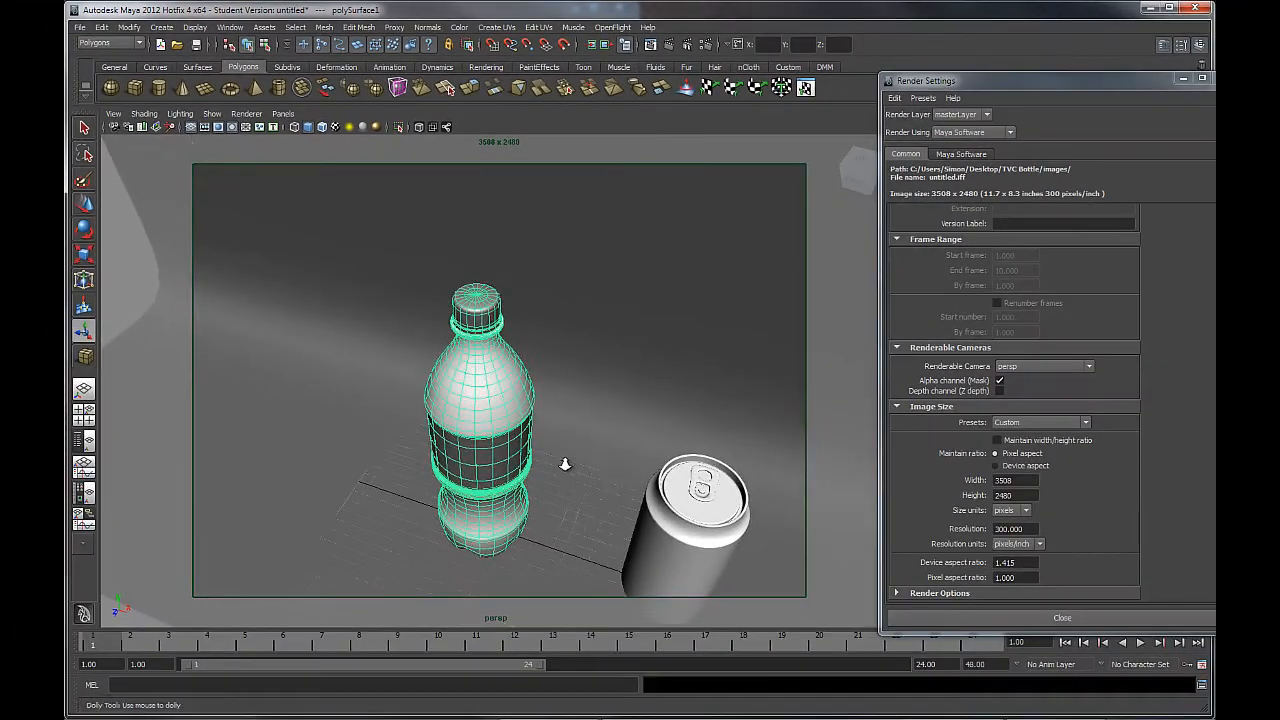
# Move the combined bottle left of and behind the can, to X −7.565, Z −2.717.
pyautogui.keyDown('alt'); pyautogui.moveTo(565, 464); pyautogui.dragTo(505, 446, button='right'); pyautogui.keyUp('alt')
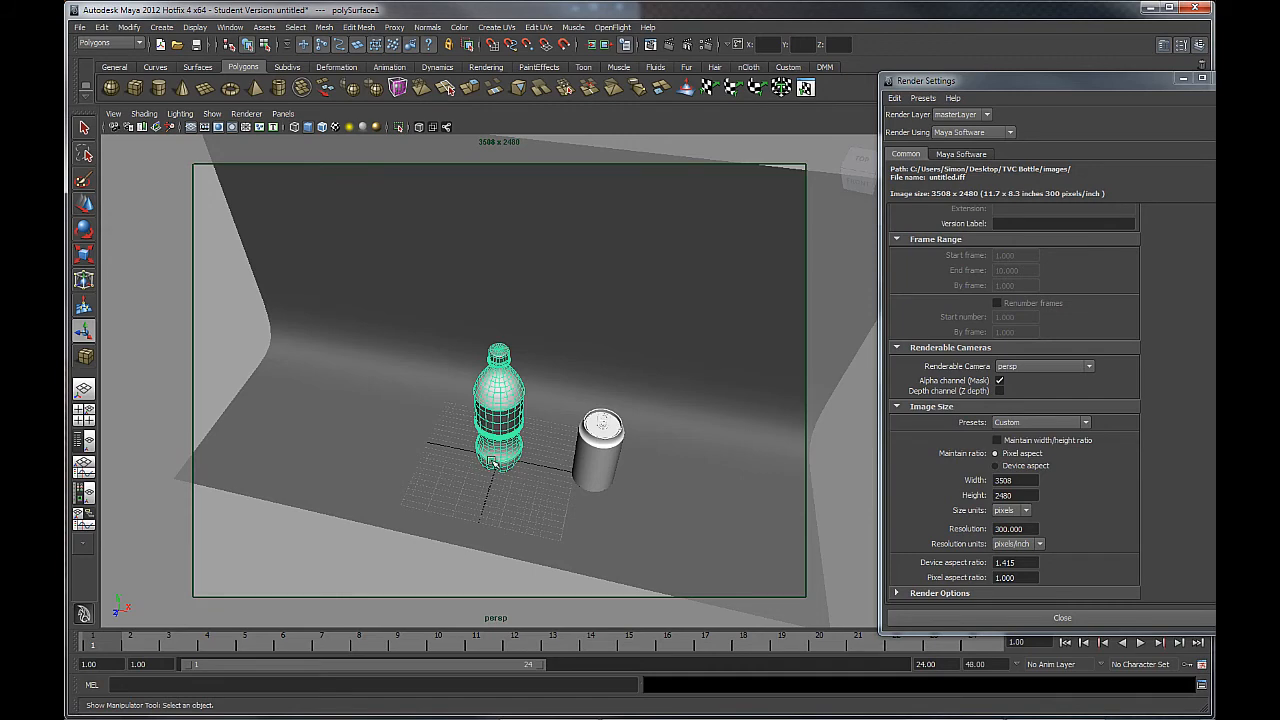
pyautogui.keyDown('alt'); pyautogui.moveTo(500, 440); pyautogui.dragTo(555, 425); pyautogui.keyUp('alt')
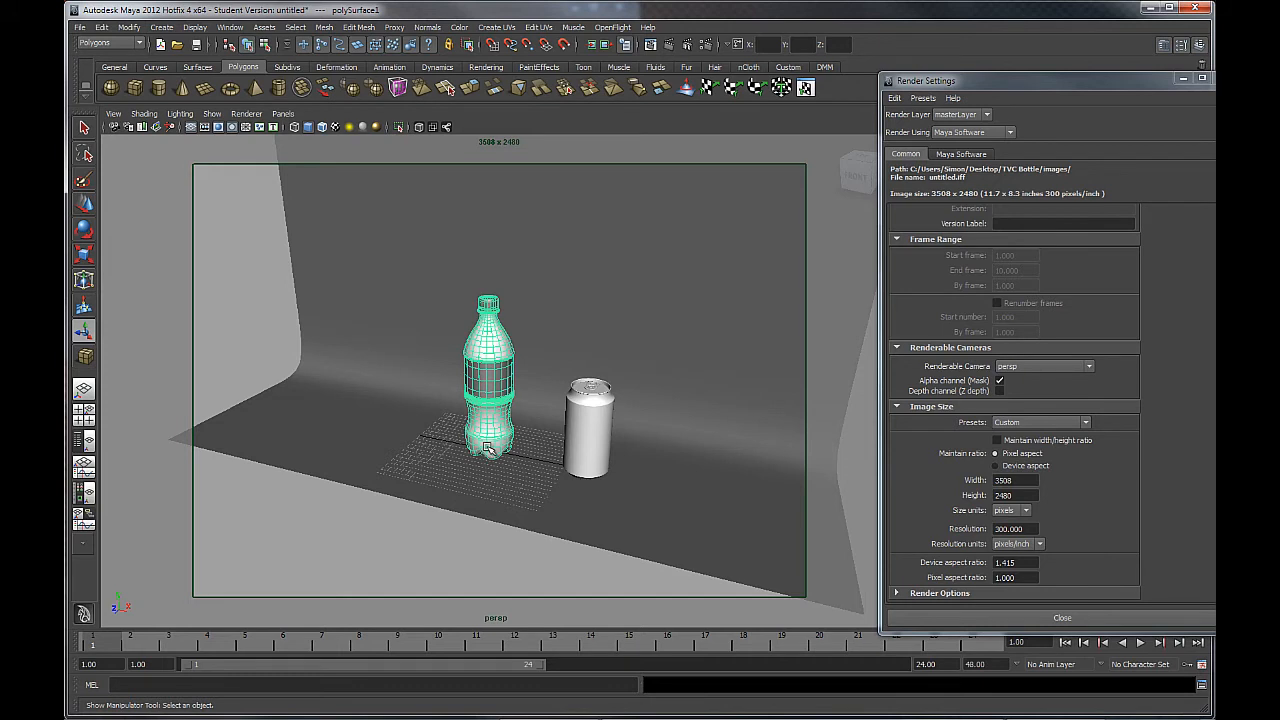
pyautogui.scroll(1, 500, 415)
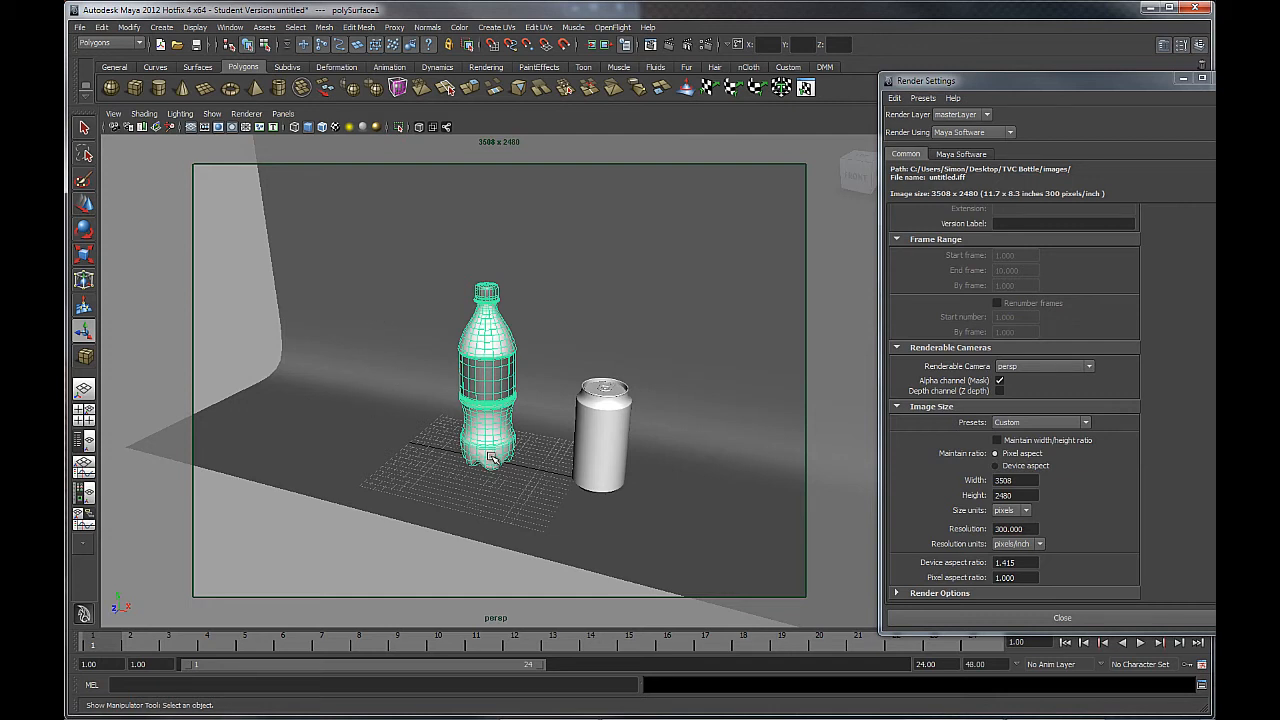
pyautogui.press('w')
pyautogui.keyDown('alt'); pyautogui.moveTo(499, 461); pyautogui.dragTo(463, 485); pyautogui.keyUp('alt')
pyautogui.keyDown('alt'); pyautogui.moveTo(478, 463); pyautogui.dragTo(440, 532, button='right'); pyautogui.keyUp('alt')
pyautogui.keyDown('alt'); pyautogui.moveTo(440, 532); pyautogui.dragTo(465, 433, button='middle'); pyautogui.keyUp('alt')
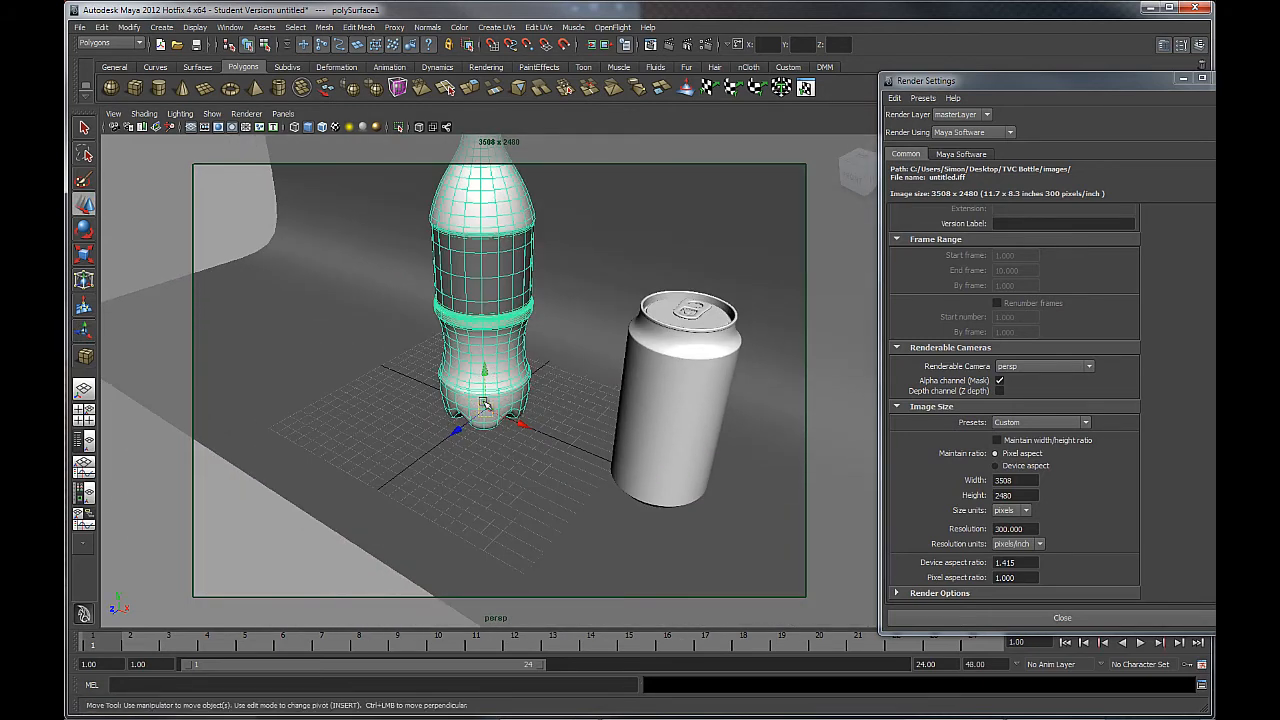
pyautogui.keyDown('alt'); pyautogui.moveTo(486, 404); pyautogui.dragTo(574, 426); pyautogui.keyUp('alt')
pyautogui.keyDown('alt'); pyautogui.moveTo(574, 426); pyautogui.dragTo(560, 366, button='right'); pyautogui.keyUp('alt')
pyautogui.keyDown('alt'); pyautogui.moveTo(560, 366); pyautogui.dragTo(546, 423, button='middle'); pyautogui.keyUp('alt')
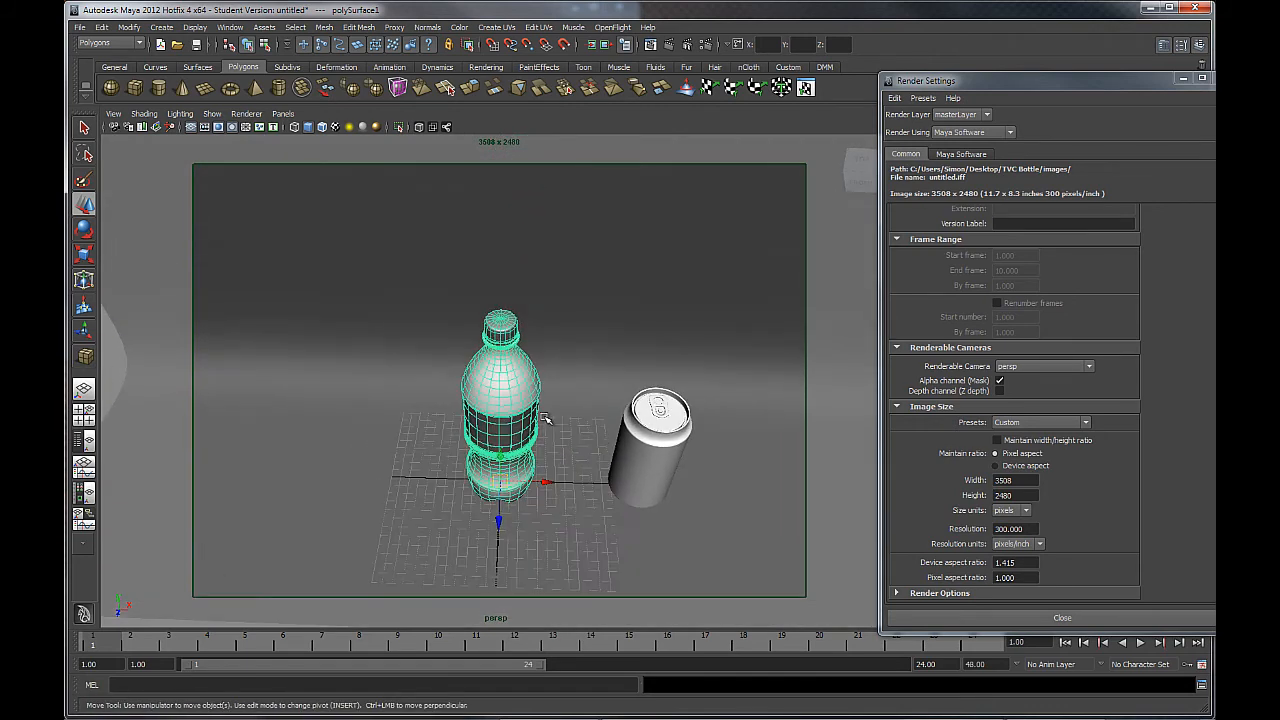
pyautogui.keyDown('alt'); pyautogui.moveTo(546, 423); pyautogui.dragTo(549, 438); pyautogui.keyUp('alt')
pyautogui.keyDown('alt'); pyautogui.moveTo(538, 482); pyautogui.dragTo(402, 449); pyautogui.keyUp('alt')
# Slide the can left toward the bottle, check it from a frontal view, then move it back right.
pyautogui.click(588, 459)
pyautogui.keyDown('alt'); pyautogui.moveTo(551, 519); pyautogui.dragTo(597, 471, button='middle'); pyautogui.keyUp('alt')
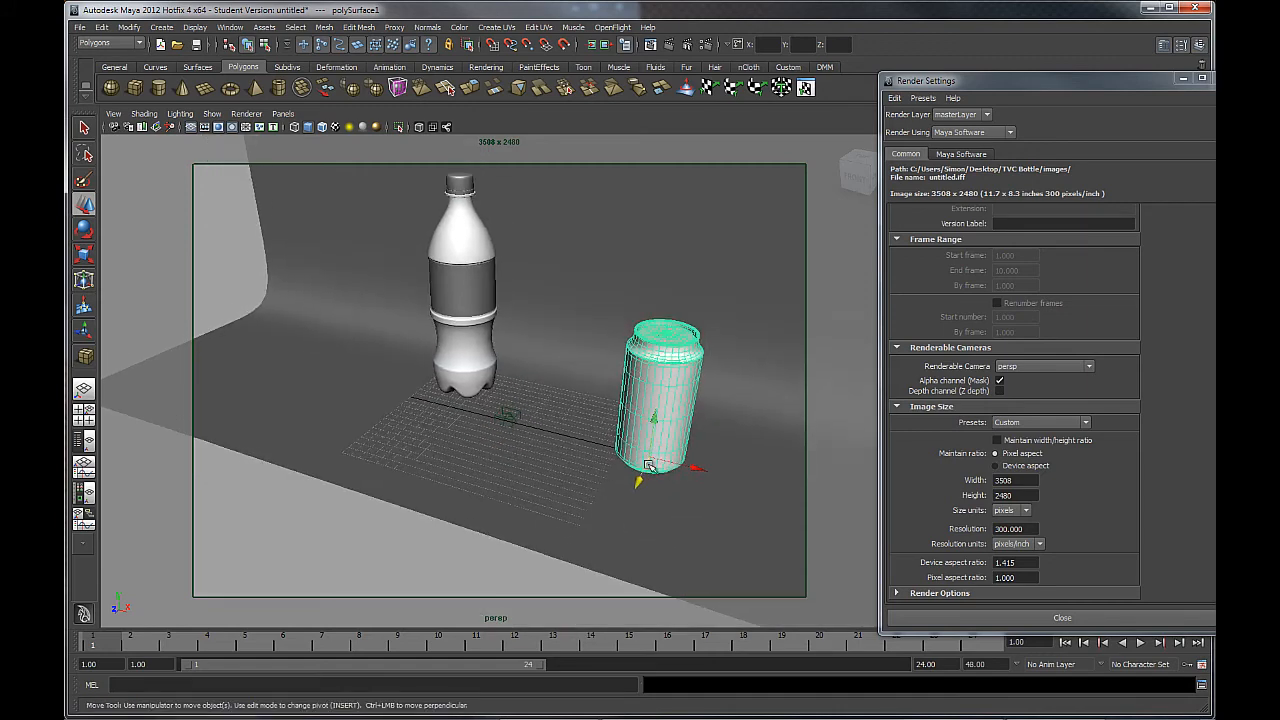
pyautogui.moveTo(690, 467); pyautogui.dragTo(541, 433)
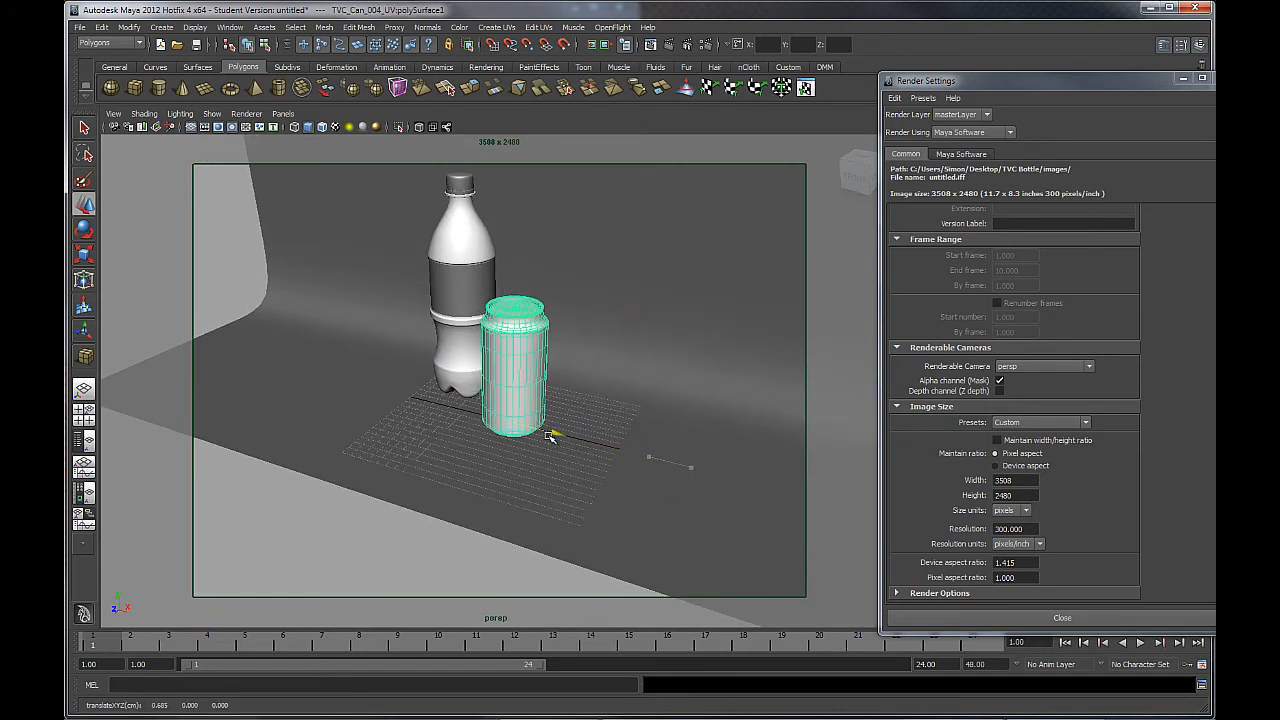
pyautogui.keyDown('alt'); pyautogui.moveTo(554, 443); pyautogui.dragTo(603, 478, button='middle'); pyautogui.keyUp('alt')
pyautogui.keyDown('alt'); pyautogui.moveTo(604, 400); pyautogui.dragTo(597, 357); pyautogui.keyUp('alt')
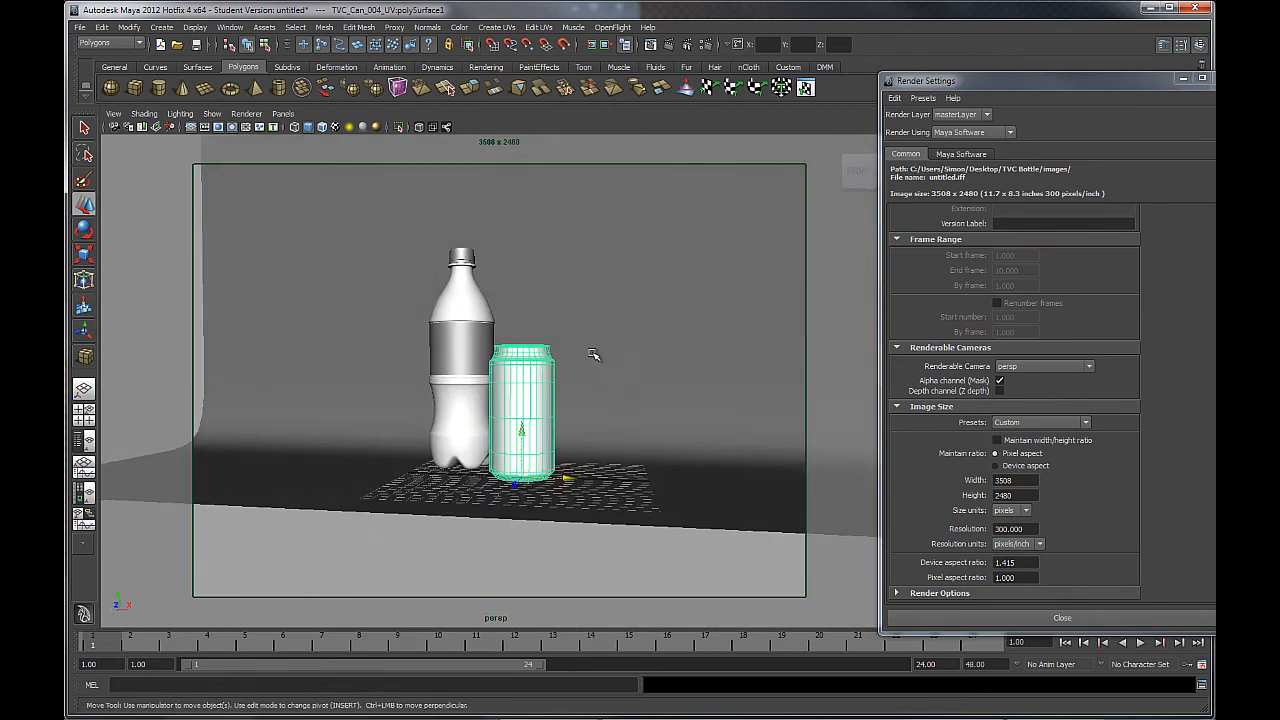
pyautogui.keyDown('alt'); pyautogui.moveTo(597, 359); pyautogui.dragTo(637, 378, button='right'); pyautogui.keyUp('alt')
pyautogui.keyDown('alt'); pyautogui.moveTo(641, 355); pyautogui.dragTo(600, 380, button='middle'); pyautogui.keyUp('alt')
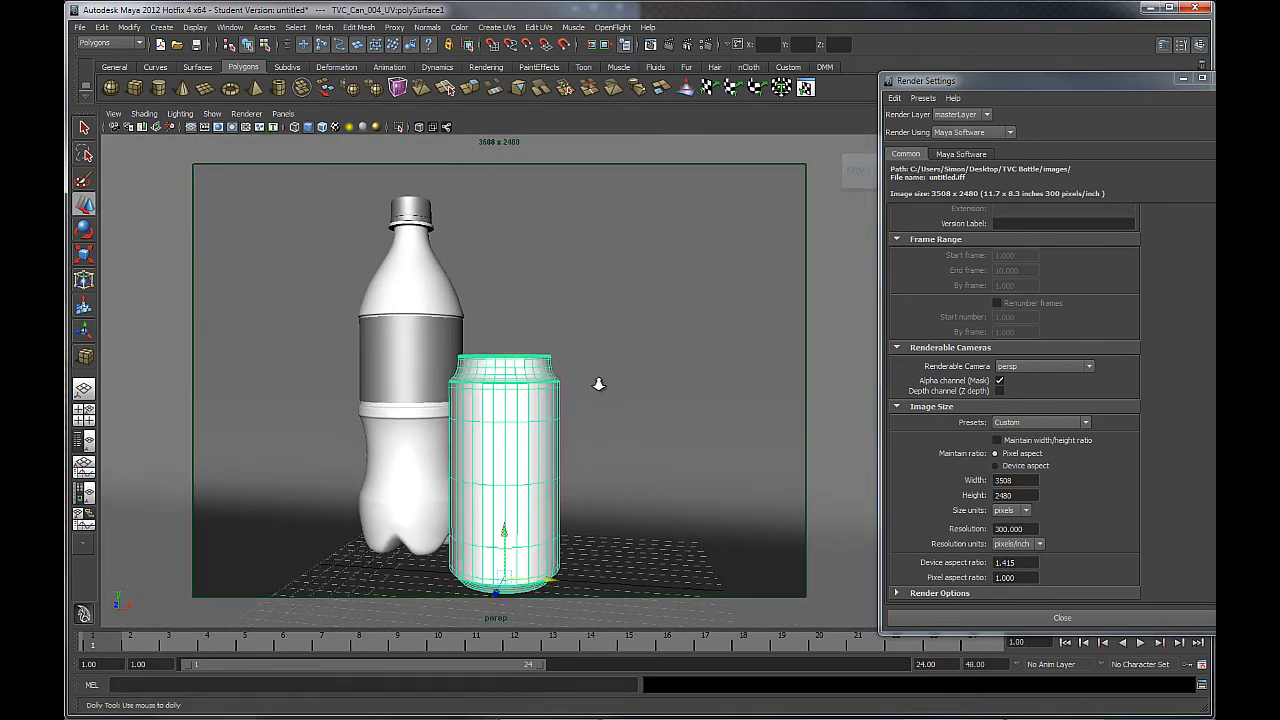
pyautogui.keyDown('alt'); pyautogui.moveTo(600, 380); pyautogui.dragTo(602, 392, button='right'); pyautogui.keyUp('alt')
pyautogui.keyDown('alt'); pyautogui.moveTo(602, 391); pyautogui.dragTo(592, 384, button='middle'); pyautogui.keyUp('alt')
pyautogui.keyDown('alt'); pyautogui.moveTo(574, 404); pyautogui.dragTo(569, 403); pyautogui.keyUp('alt')
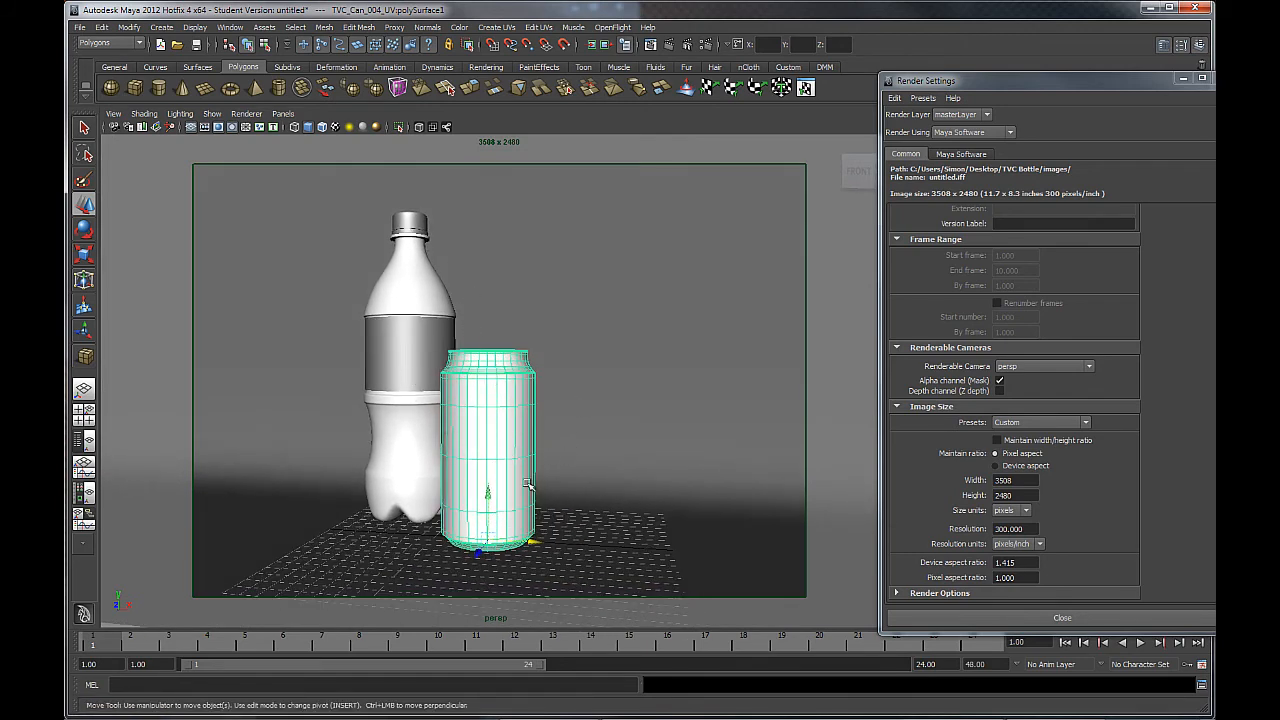
pyautogui.moveTo(530, 541); pyautogui.dragTo(718, 553)
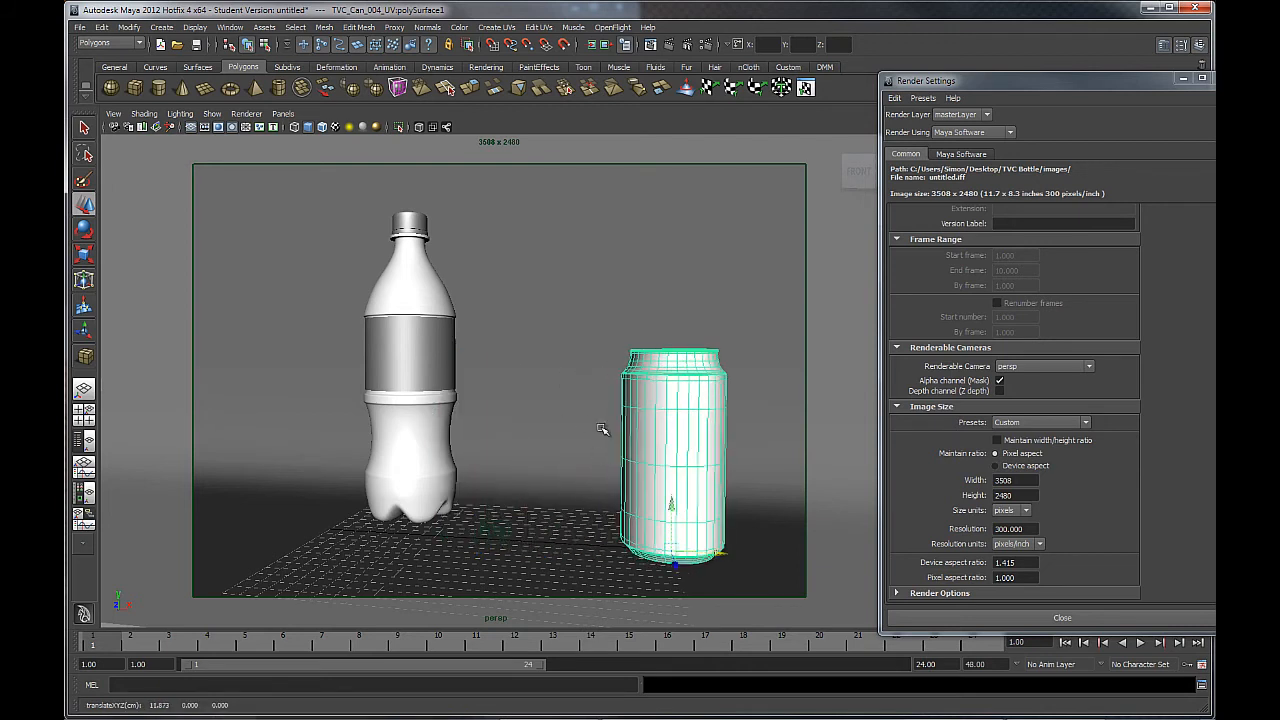
# Shift the bottle to the left, then nudge it slightly right.
pyautogui.click(458, 505)
pyautogui.moveTo(458, 506); pyautogui.dragTo(330, 533)
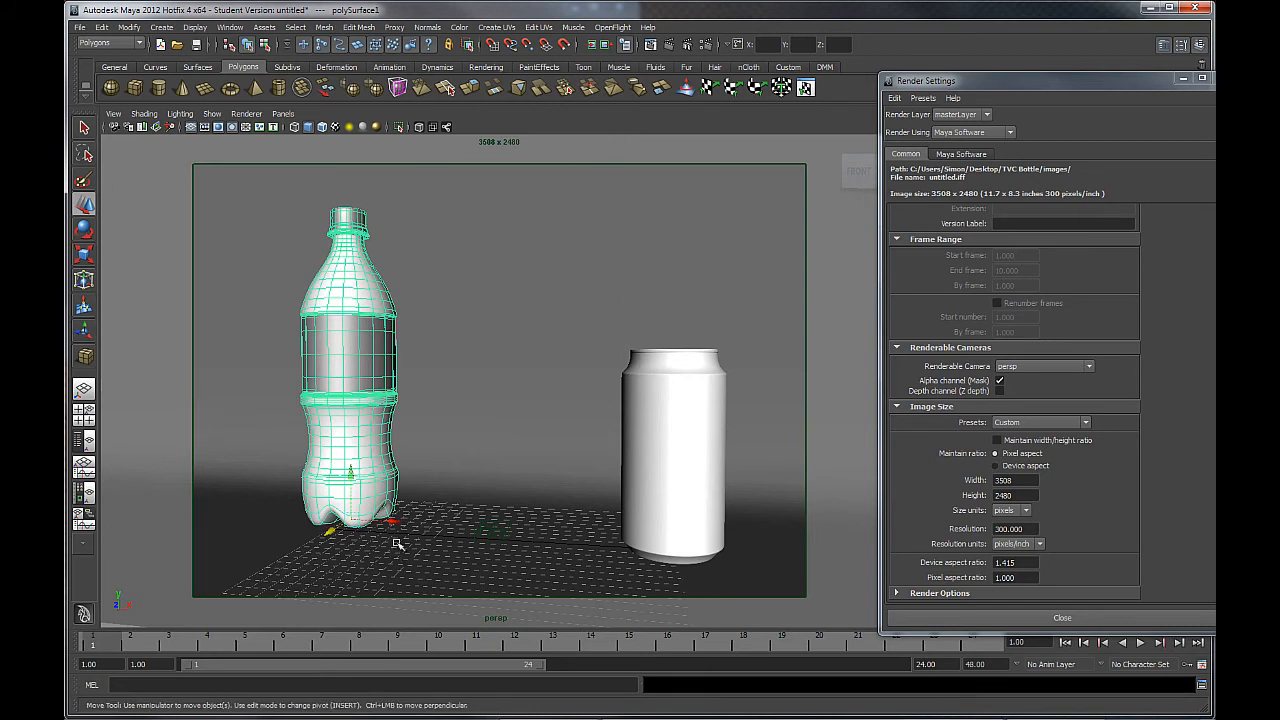
pyautogui.moveTo(407, 534); pyautogui.dragTo(432, 534)
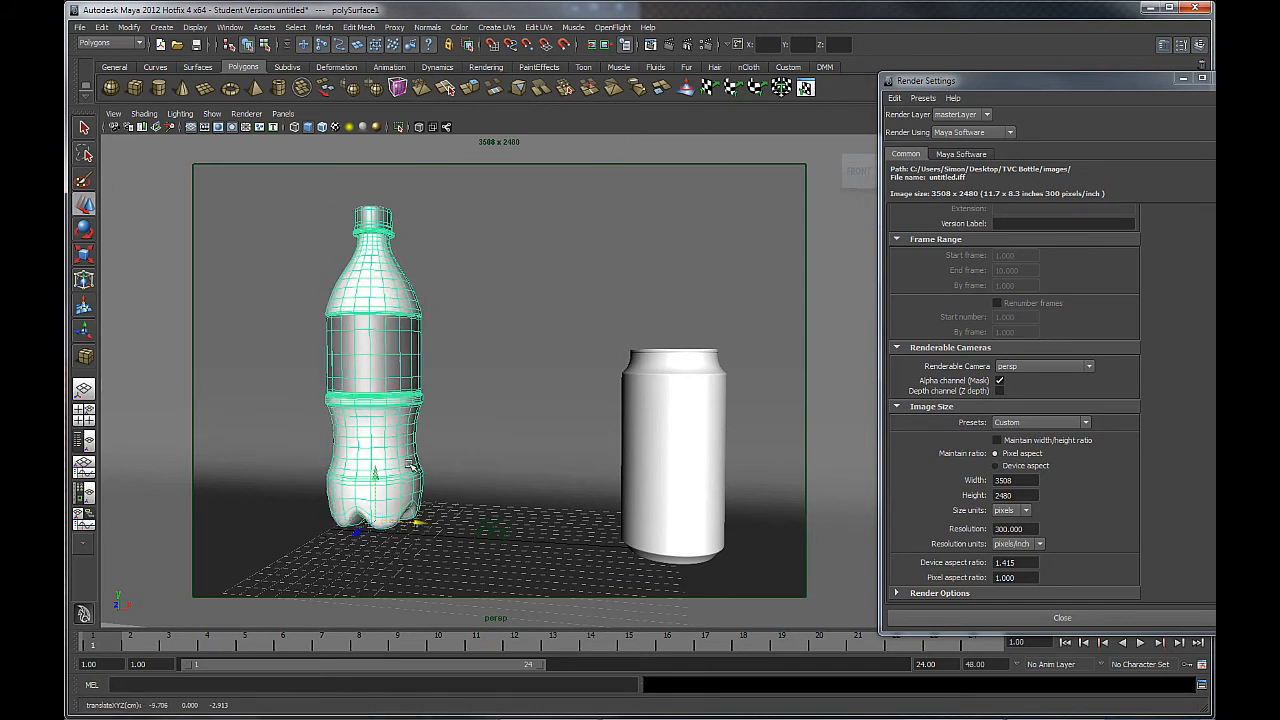
# Slide the can in front of the bottle's lower half, to X −2.649, Z 2.045.
pyautogui.click(653, 415)
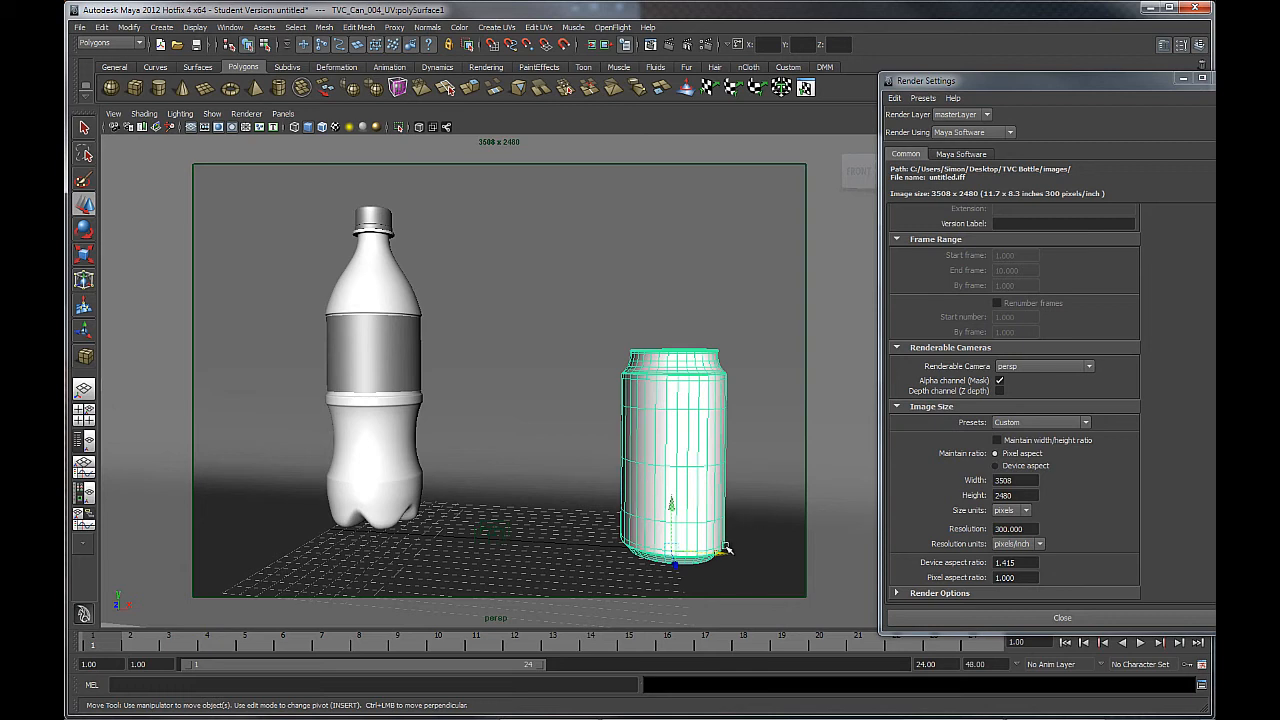
pyautogui.moveTo(722, 553); pyautogui.dragTo(486, 553)
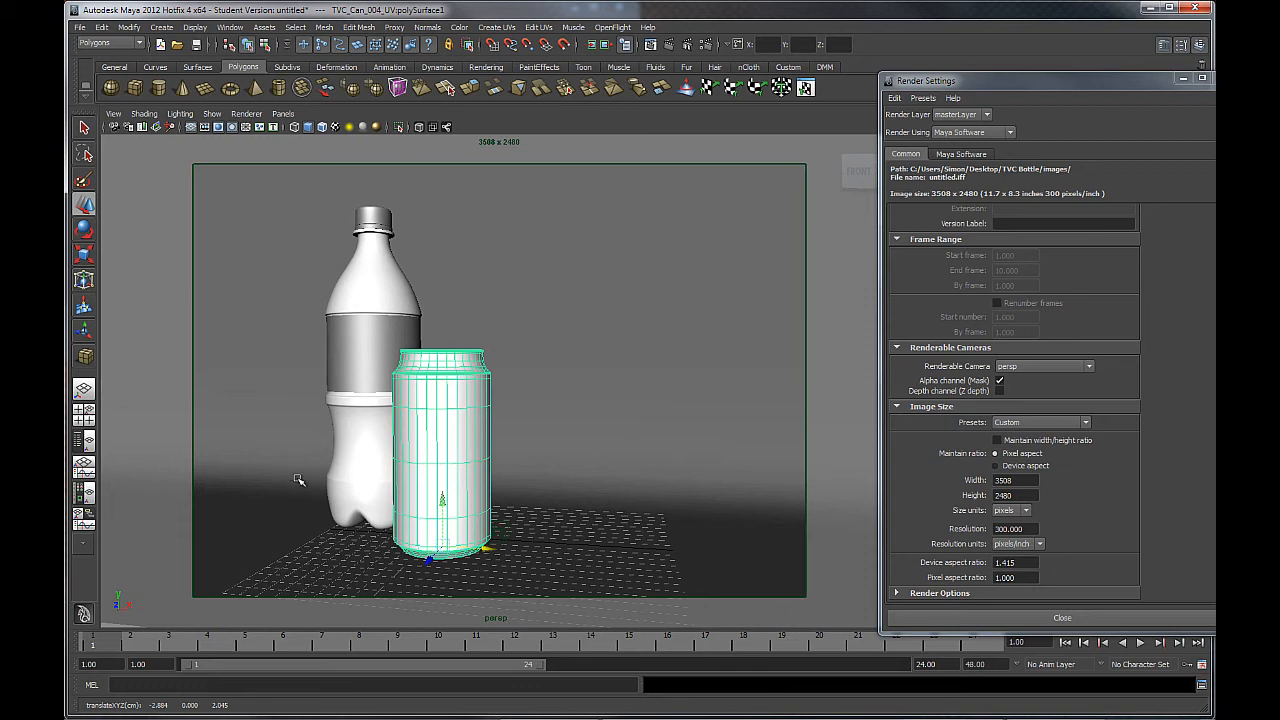
pyautogui.moveTo(490, 550); pyautogui.dragTo(495, 552)
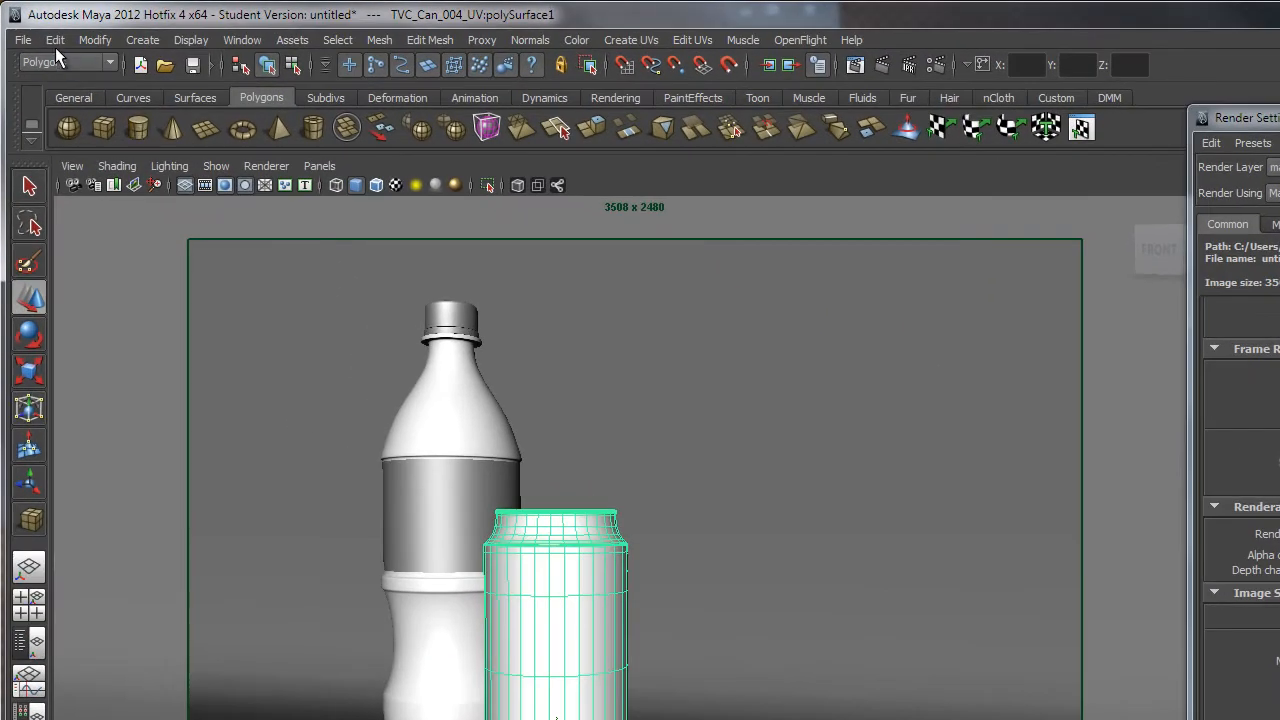
pyautogui.click(55, 41)
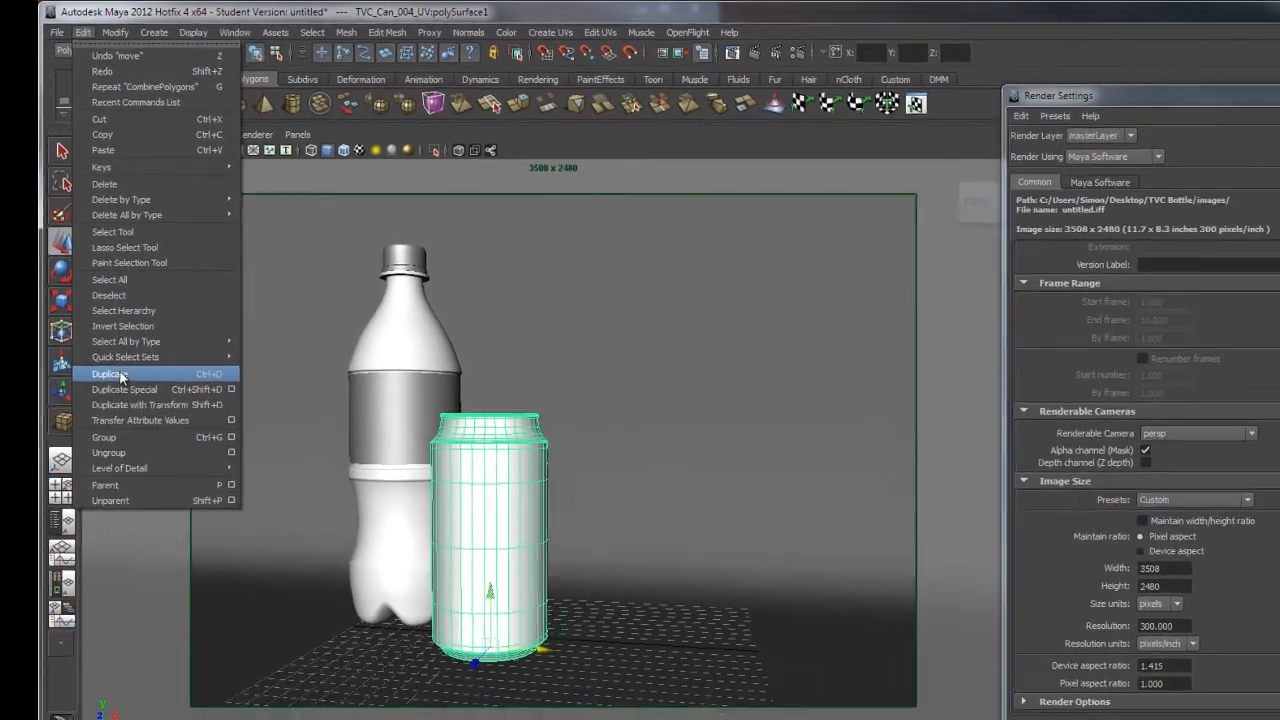
# Duplicate the can as polySurface2, move it right, tip it −90° in Z and raise it.
pyautogui.click(128, 446)
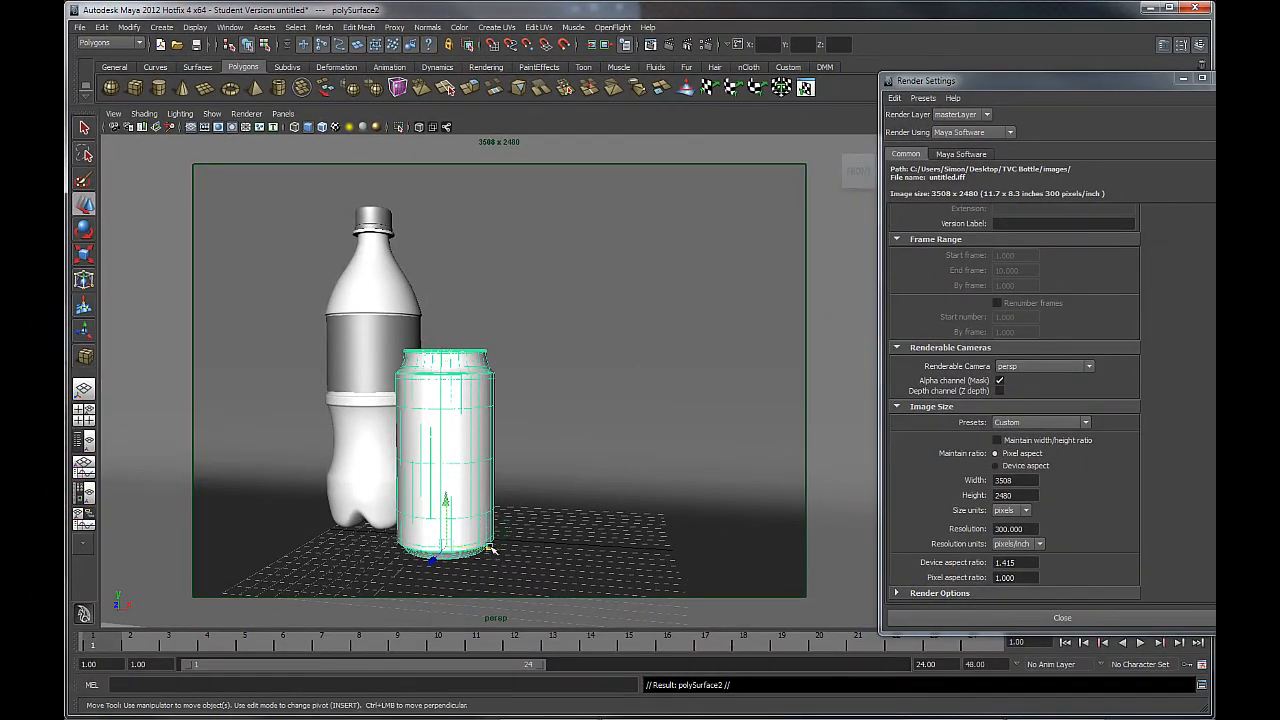
pyautogui.moveTo(490, 549); pyautogui.dragTo(637, 566)
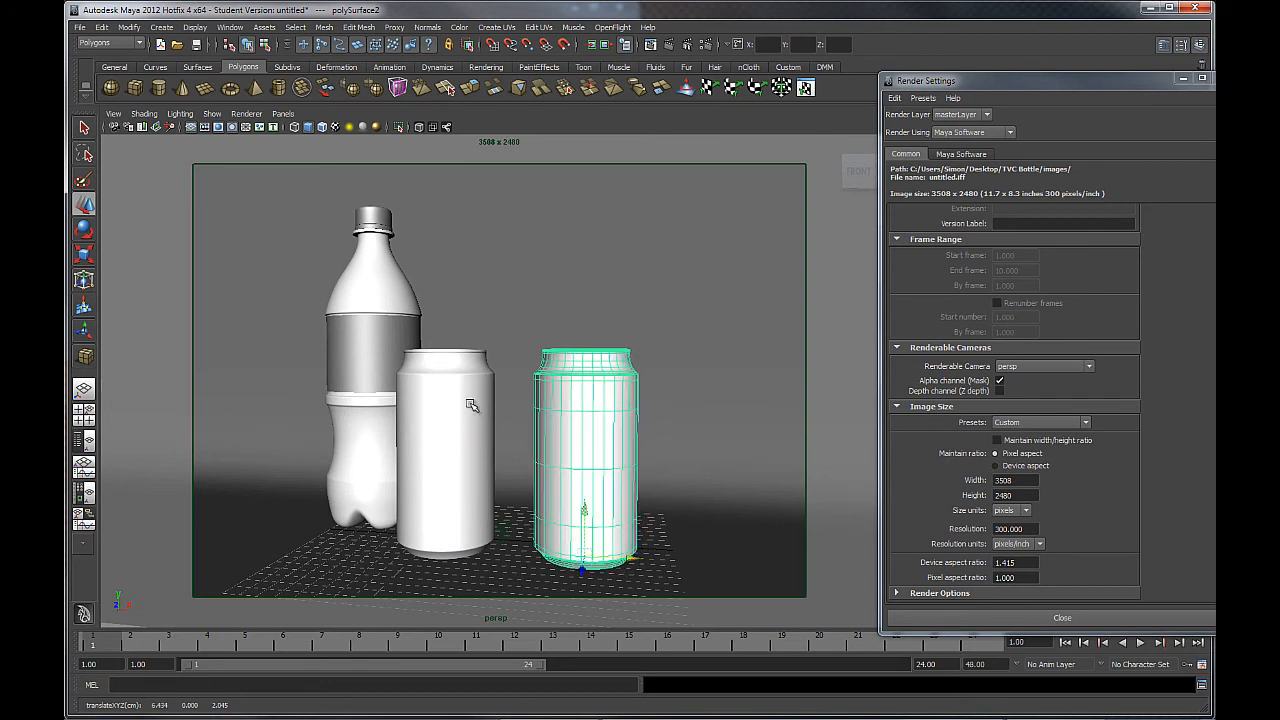
pyautogui.press('e')
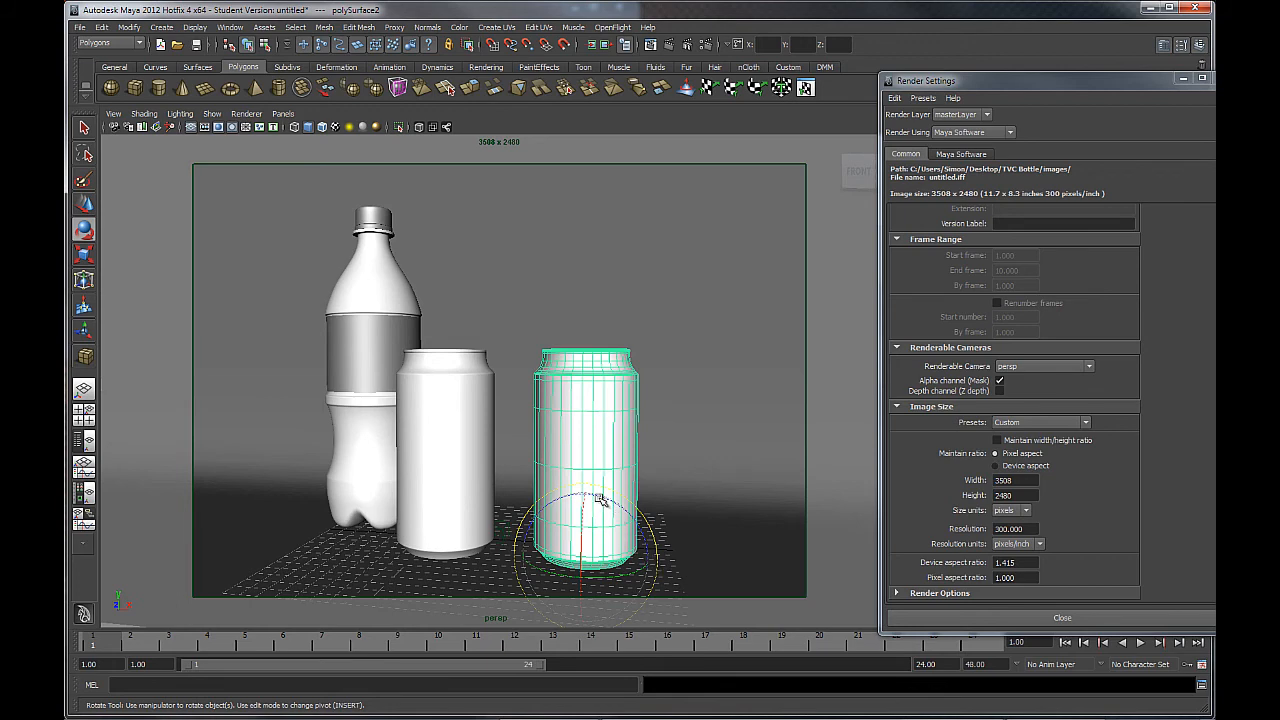
pyautogui.moveTo(594, 516); pyautogui.dragTo(667, 553)
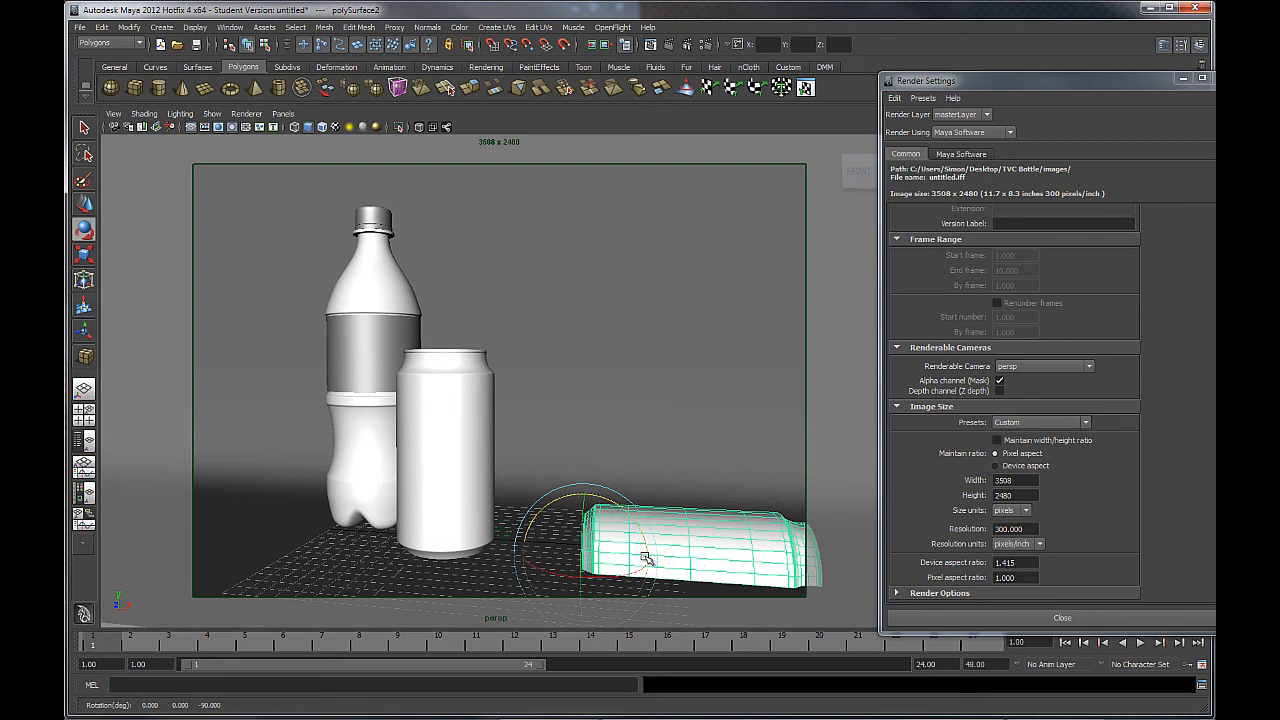
pyautogui.click(86, 205)
pyautogui.moveTo(628, 557); pyautogui.dragTo(553, 514)
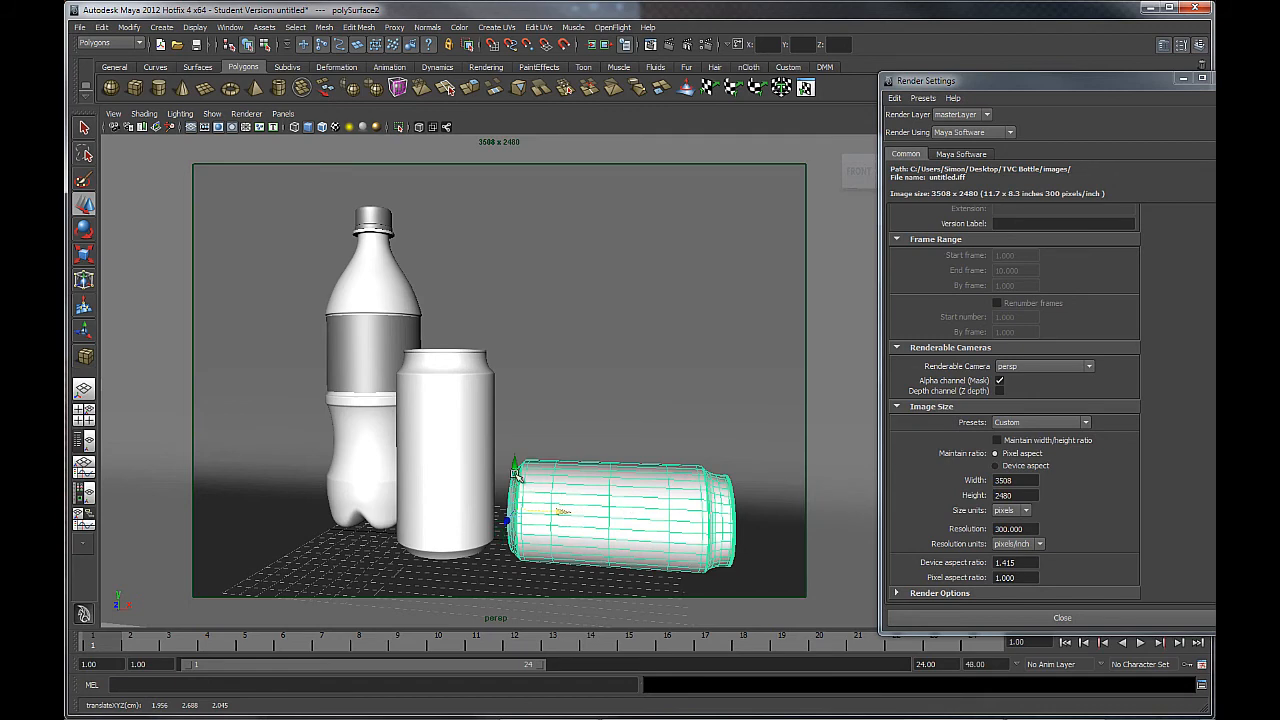
pyautogui.moveTo(513, 467); pyautogui.dragTo(513, 450)
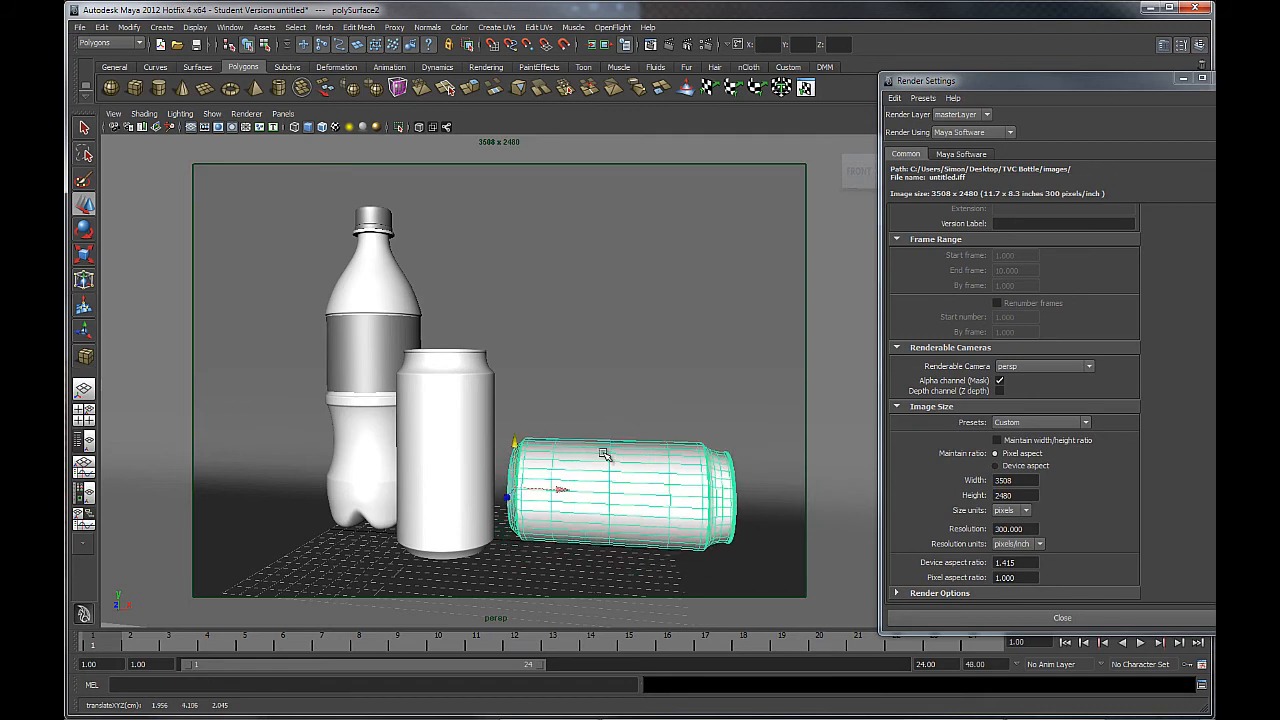
pyautogui.press('space')
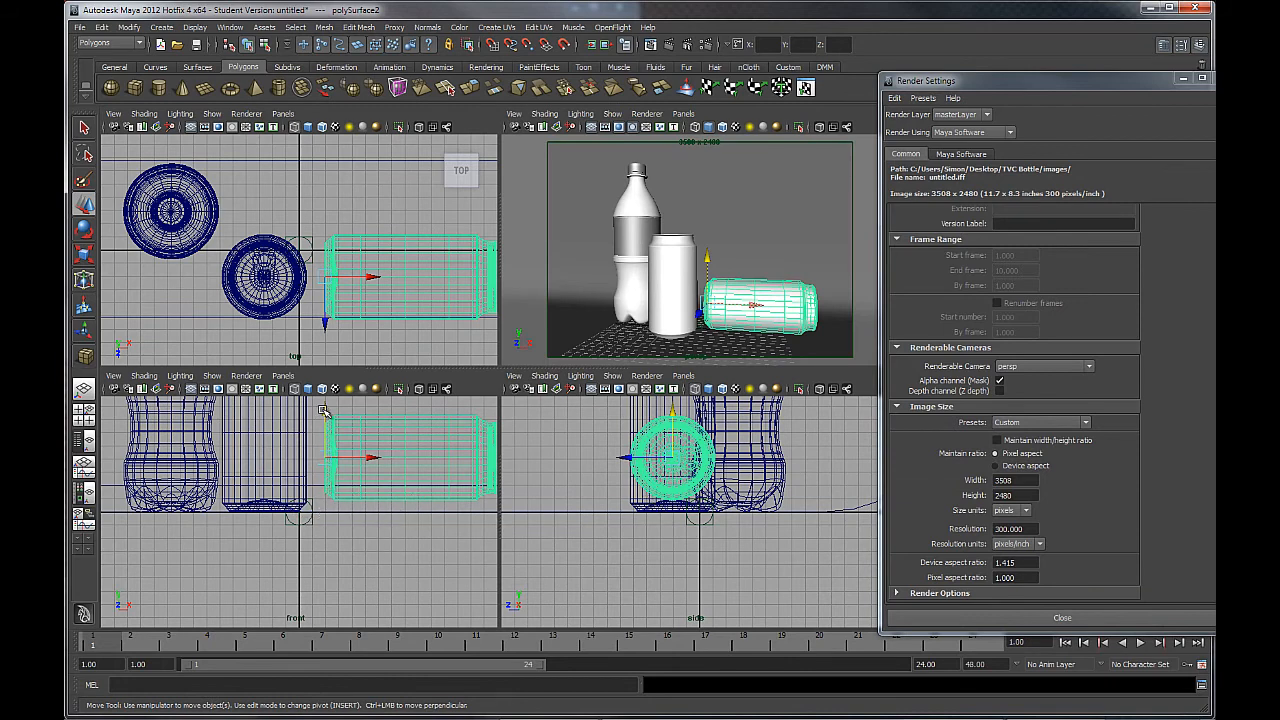
# Lower the tipped can onto the floor and shift it toward the upright can in the top view.
pyautogui.moveTo(323, 411); pyautogui.dragTo(321, 422, button='middle')
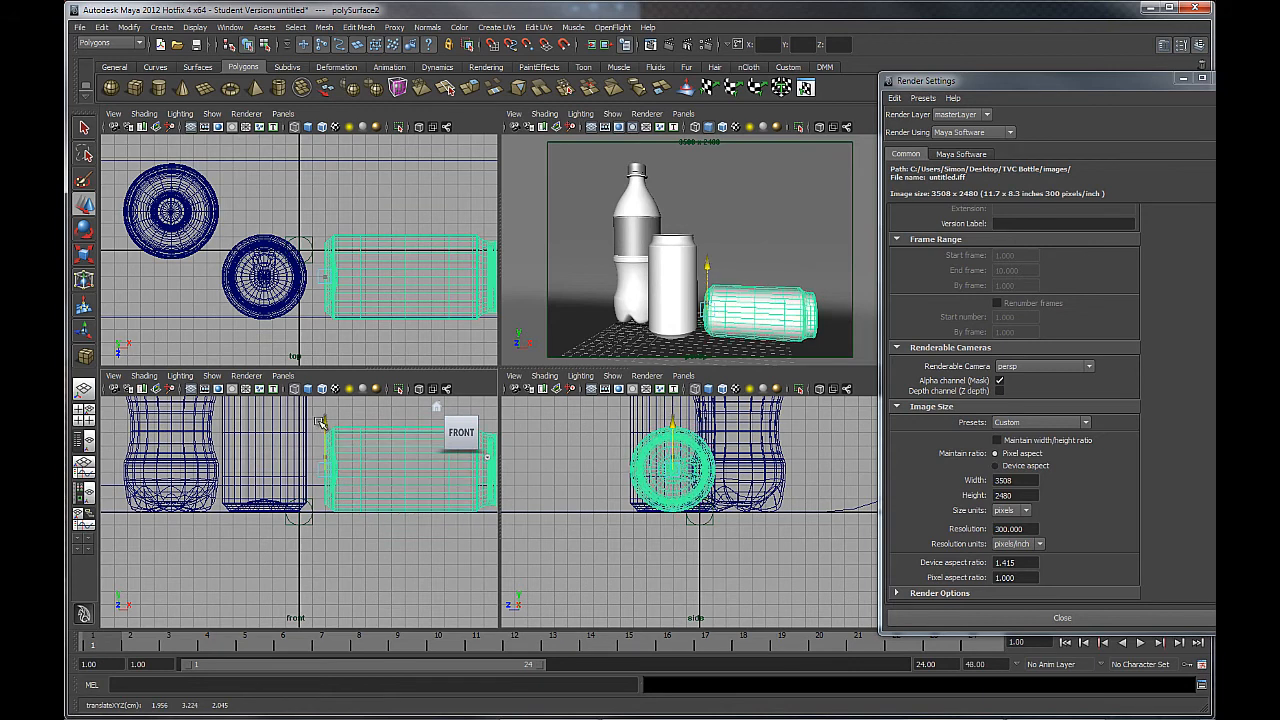
pyautogui.moveTo(321, 423); pyautogui.dragTo(322, 424)
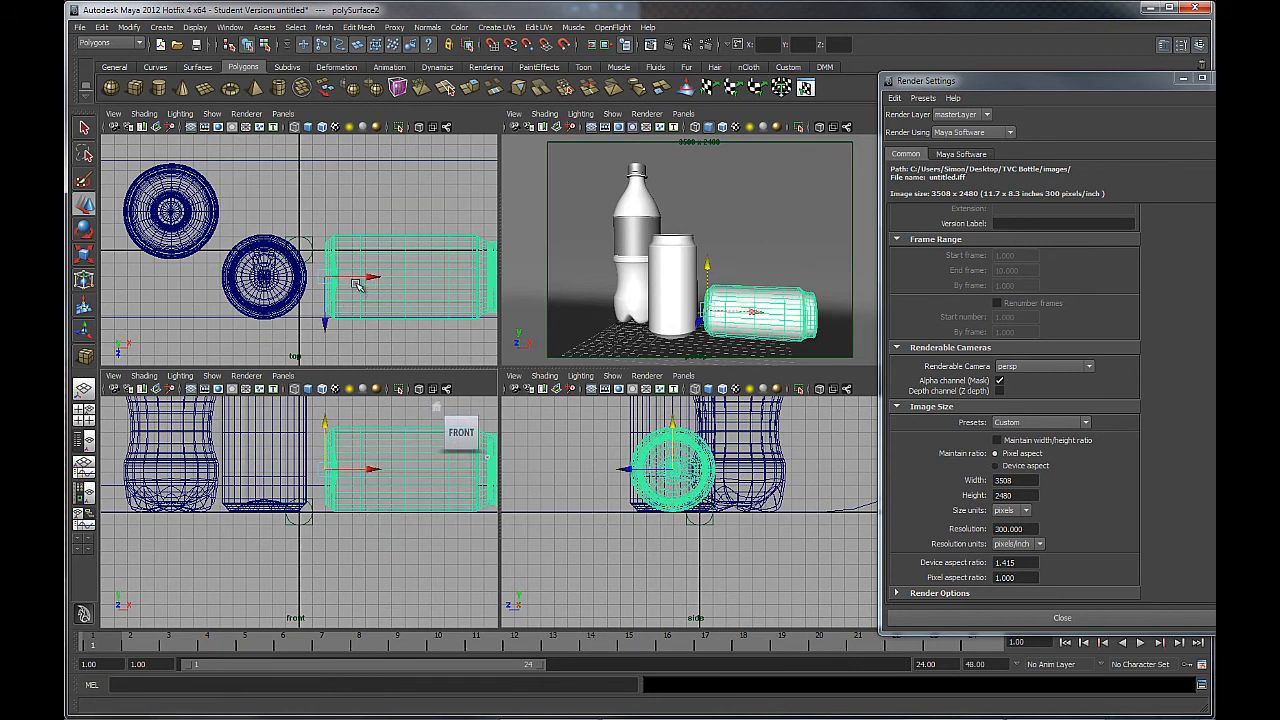
pyautogui.moveTo(325, 320); pyautogui.dragTo(323, 246, button='middle')
pyautogui.moveTo(323, 246); pyautogui.dragTo(323, 243)
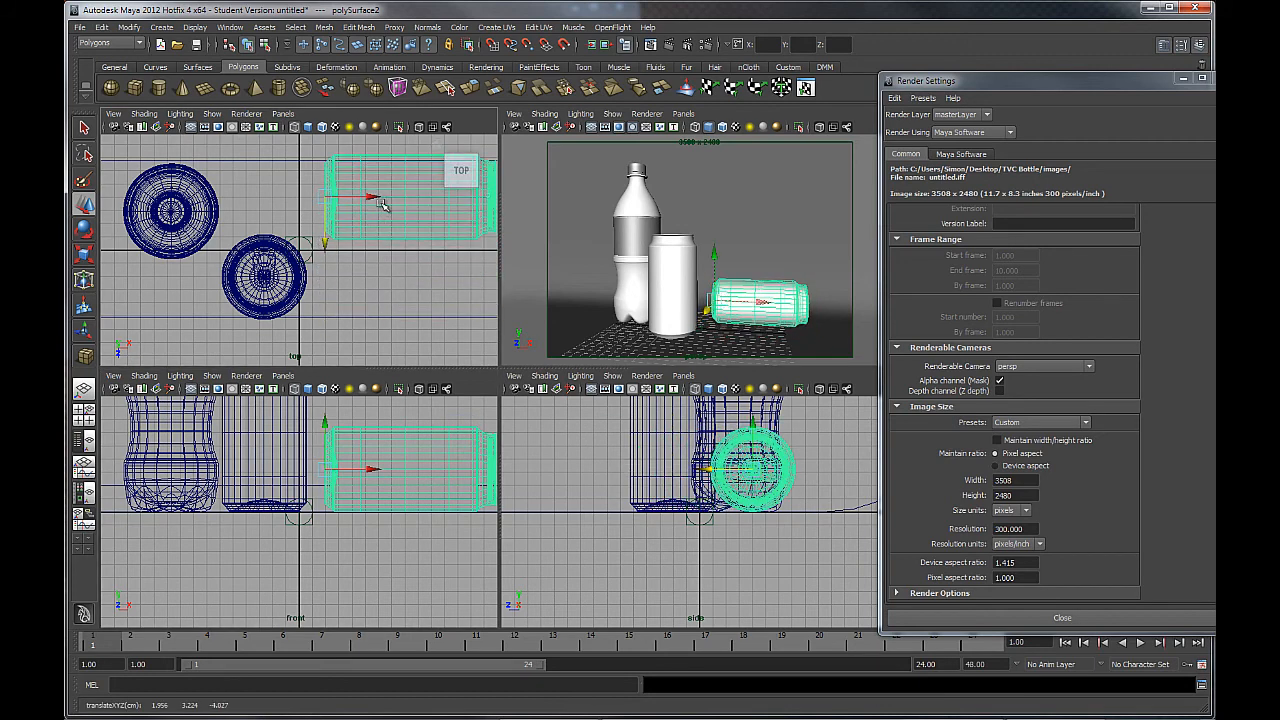
pyautogui.moveTo(371, 196); pyautogui.dragTo(326, 196)
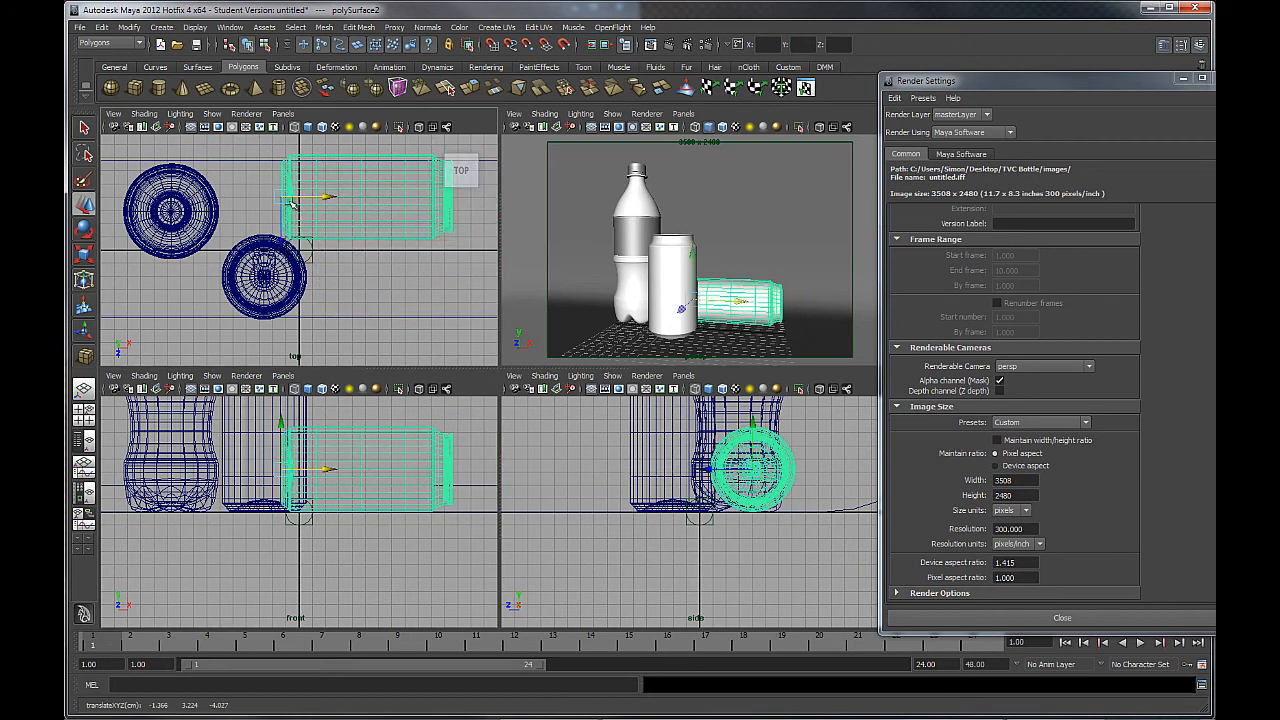
# Rotate the lying can to a diagonal angle and tuck it beside the upright can.
pyautogui.click(84, 229)
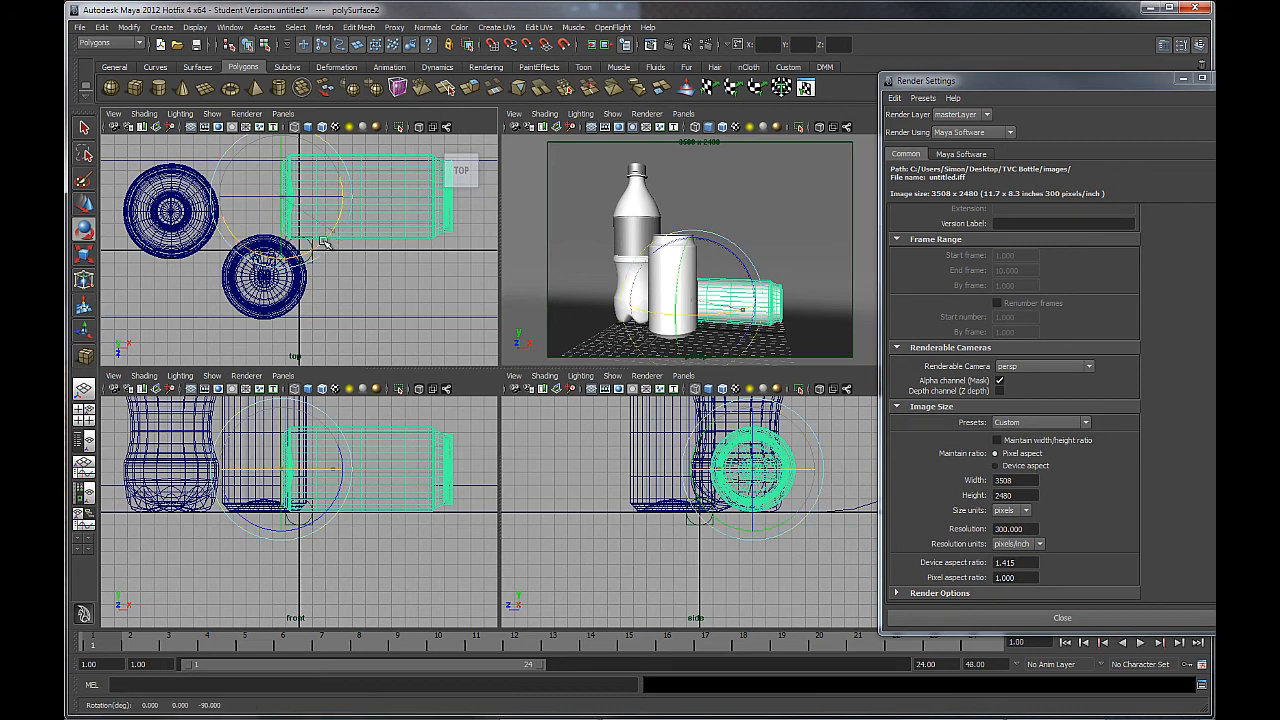
pyautogui.moveTo(330, 238); pyautogui.dragTo(267, 228)
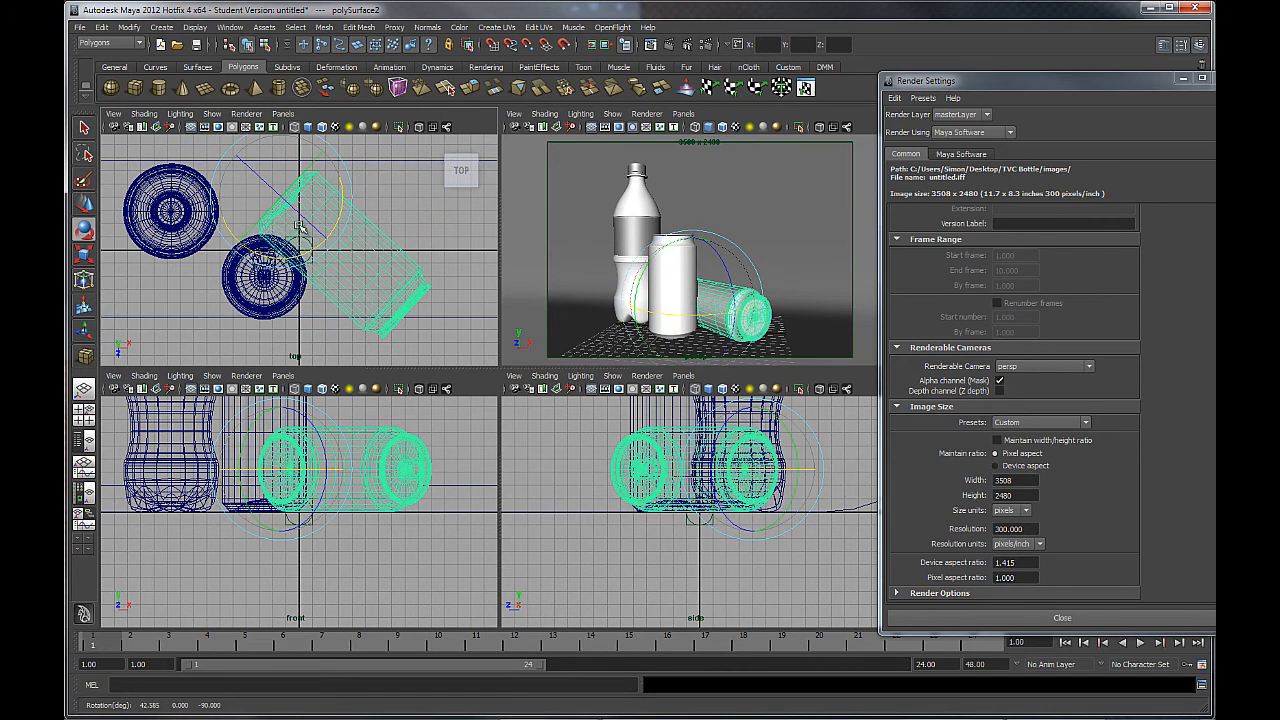
pyautogui.click(86, 206)
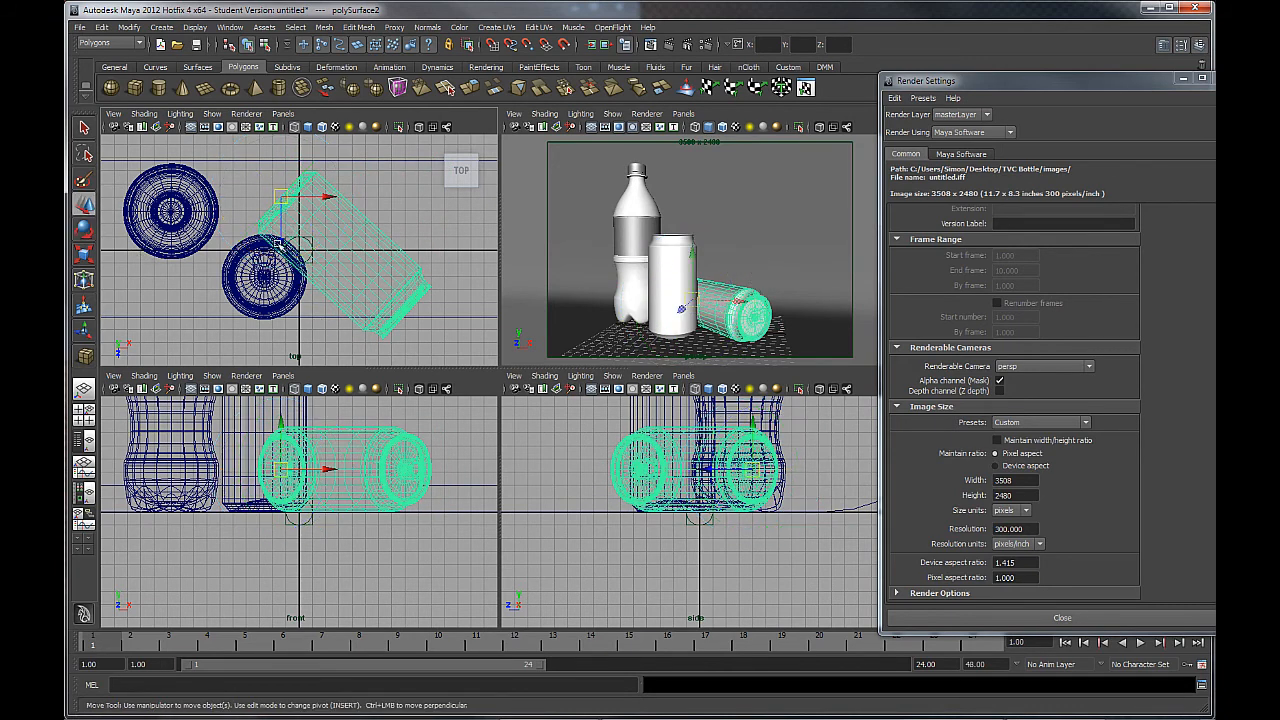
pyautogui.moveTo(280, 243); pyautogui.dragTo(285, 215)
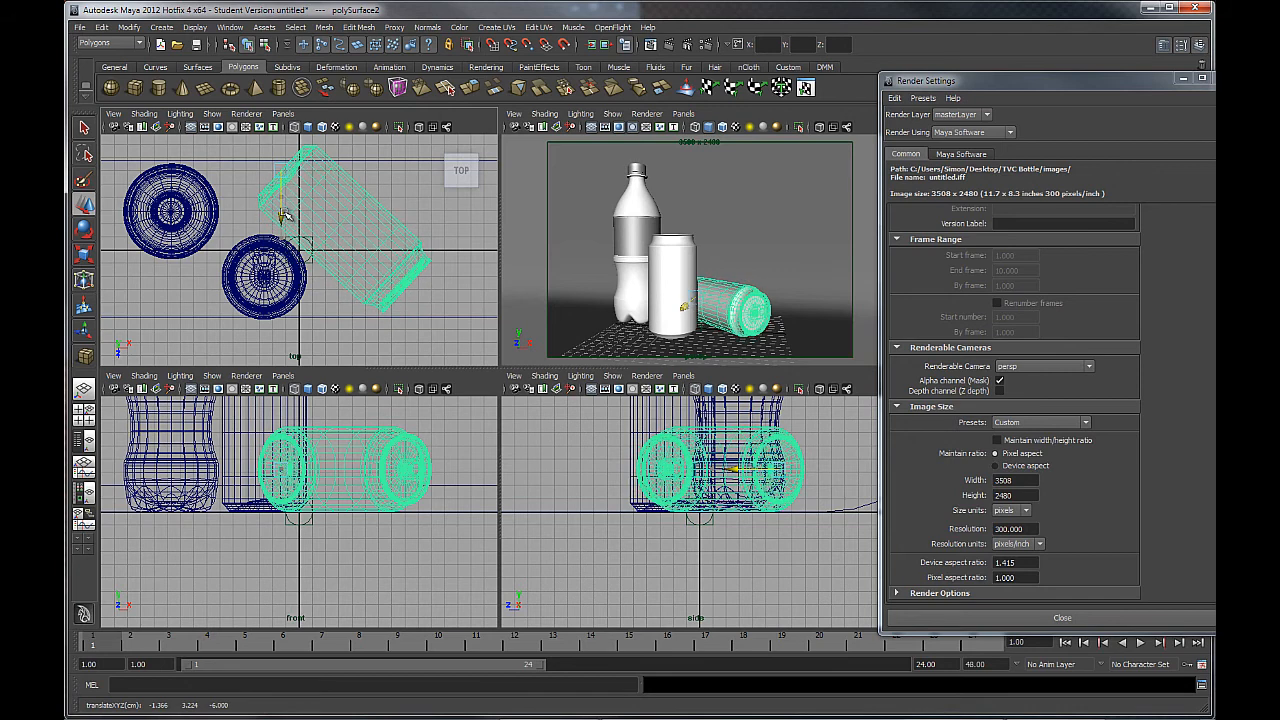
pyautogui.press('space')
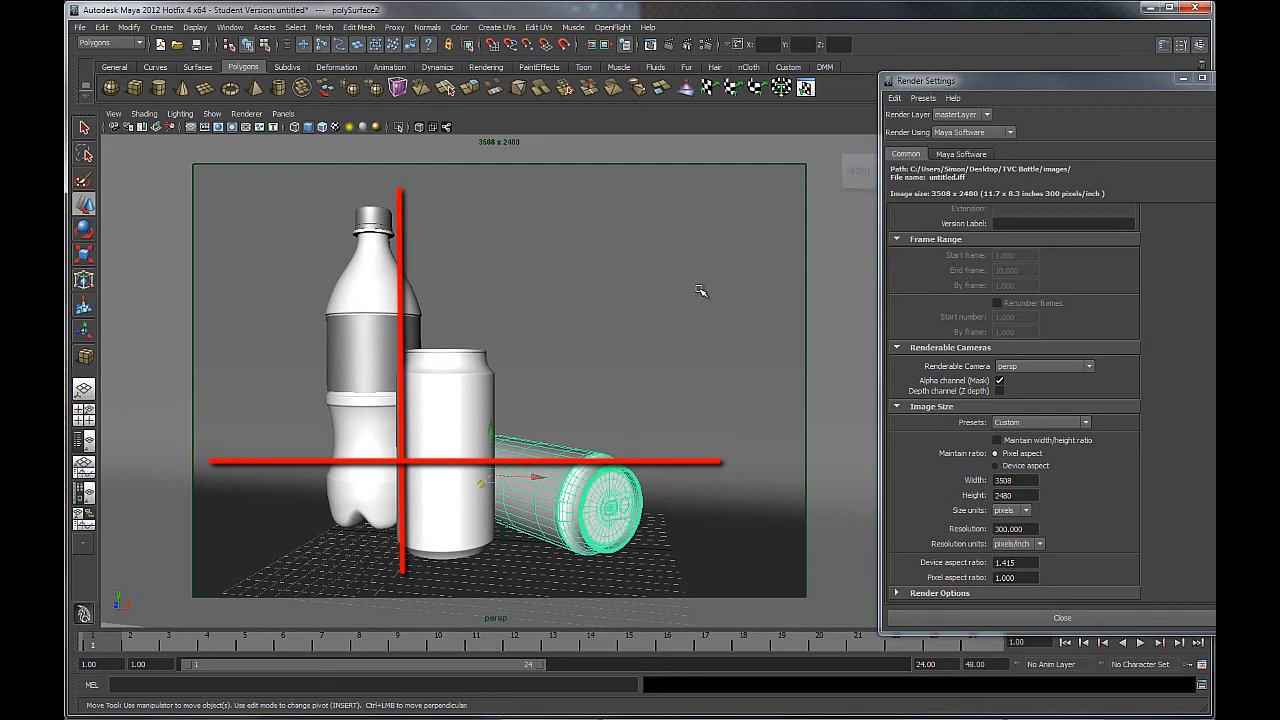
# Roll the lying can slightly with the Rotate tool so it rests naturally against the upright can.
pyautogui.press('q')
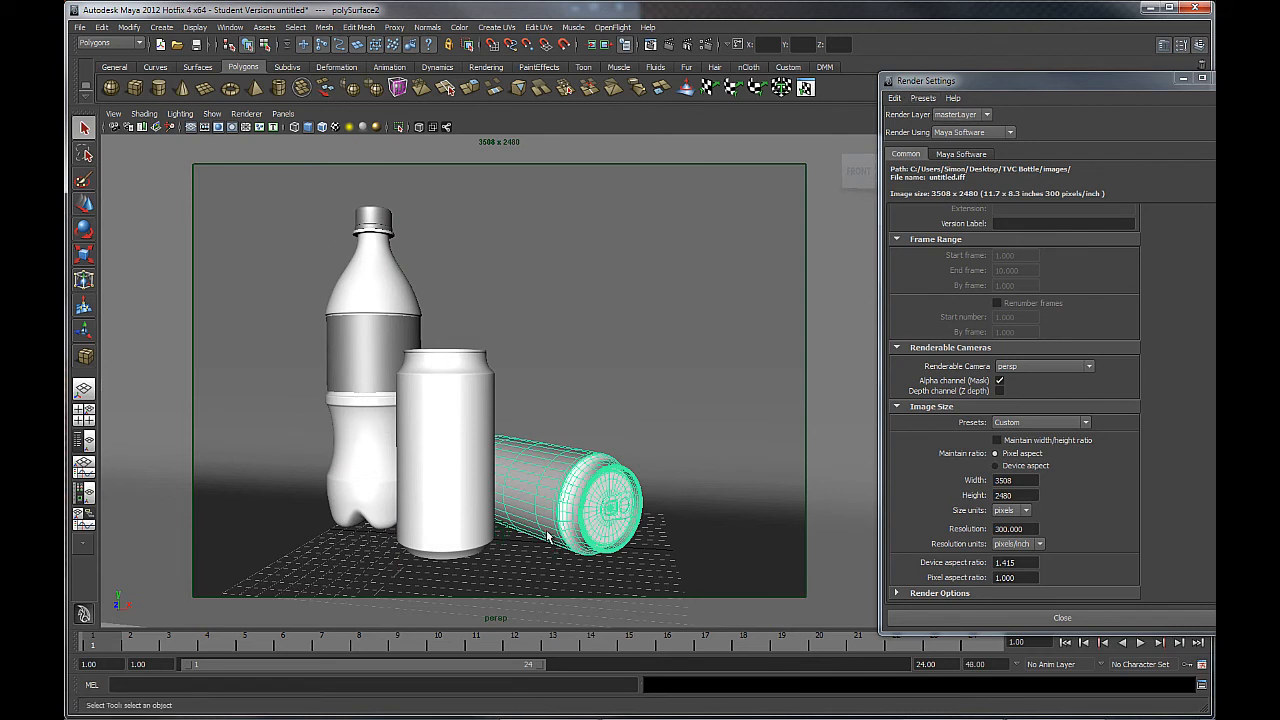
pyautogui.press('e')
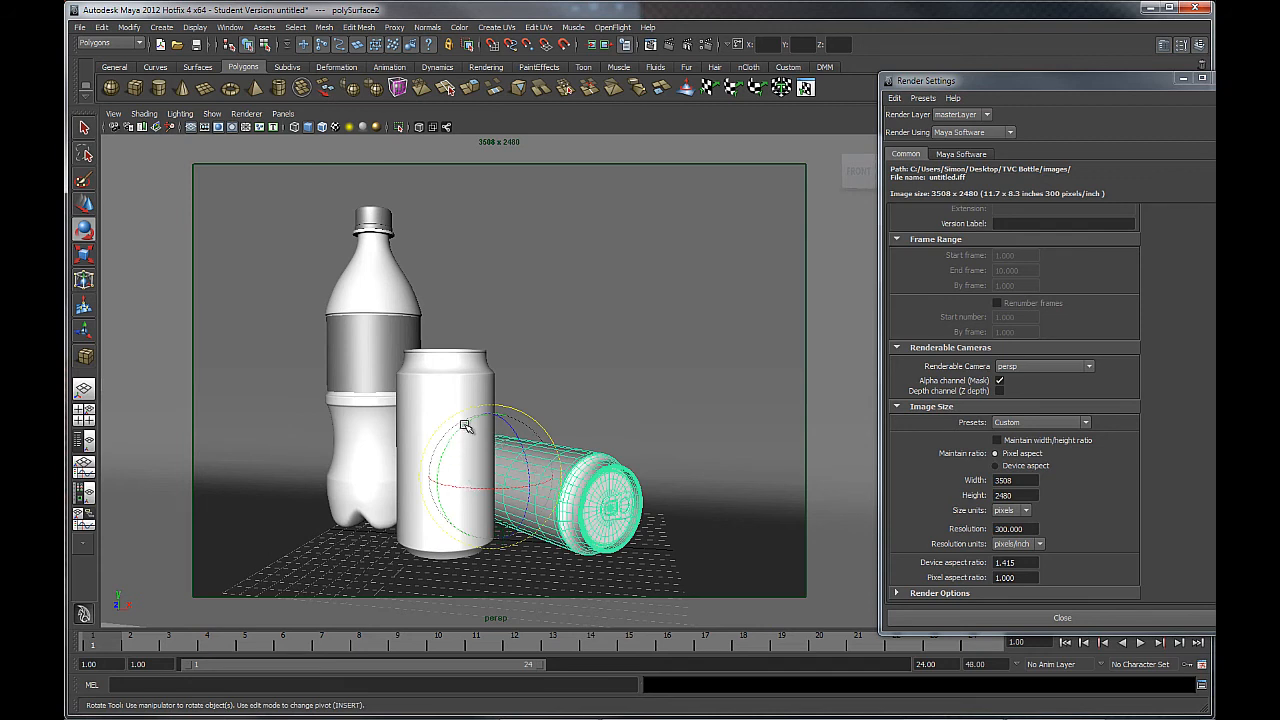
pyautogui.moveTo(462, 424); pyautogui.dragTo(430, 465)
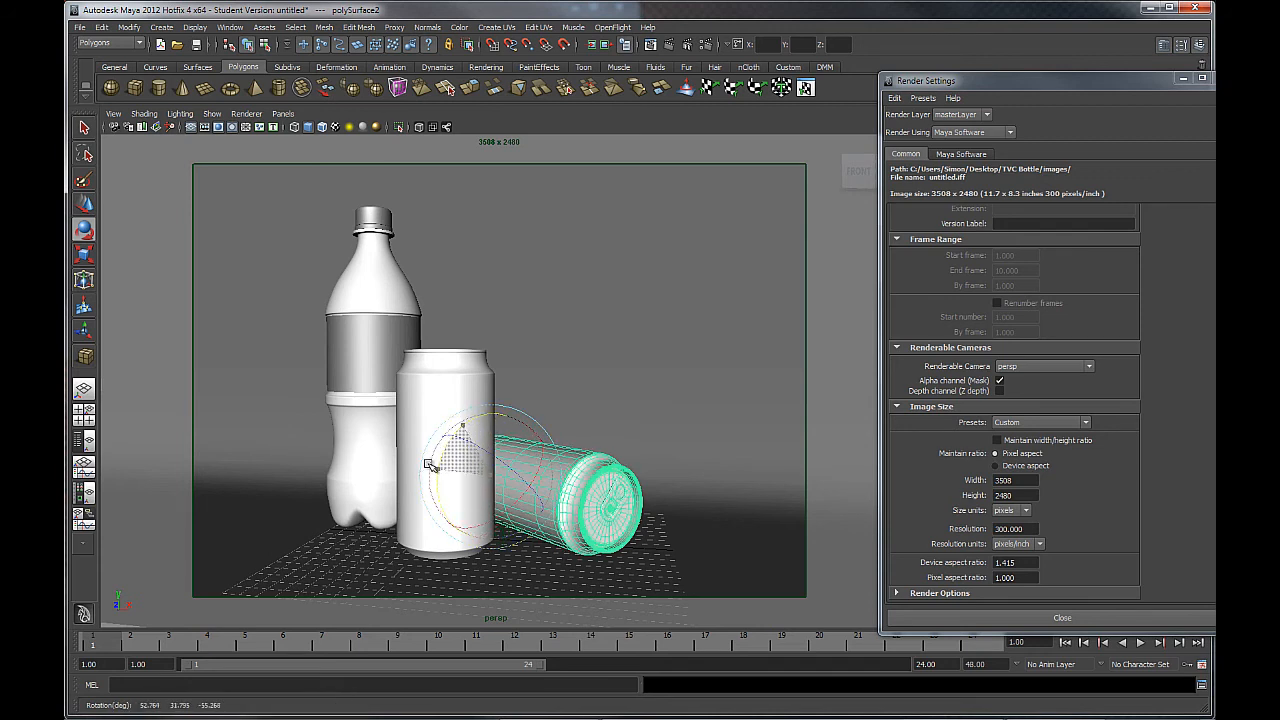
pyautogui.keyDown('alt'); pyautogui.moveTo(612, 428); pyautogui.dragTo(640, 457); pyautogui.keyUp('alt')
pyautogui.keyDown('alt'); pyautogui.moveTo(640, 457); pyautogui.dragTo(629, 429, button='middle'); pyautogui.keyUp('alt')
pyautogui.keyDown('alt'); pyautogui.moveTo(629, 429); pyautogui.dragTo(628, 435); pyautogui.keyUp('alt')
pyautogui.keyDown('alt'); pyautogui.moveTo(454, 291); pyautogui.dragTo(457, 294); pyautogui.keyUp('alt')
pyautogui.keyDown('alt'); pyautogui.moveTo(457, 294); pyautogui.dragTo(457, 302, button='middle'); pyautogui.keyUp('alt')
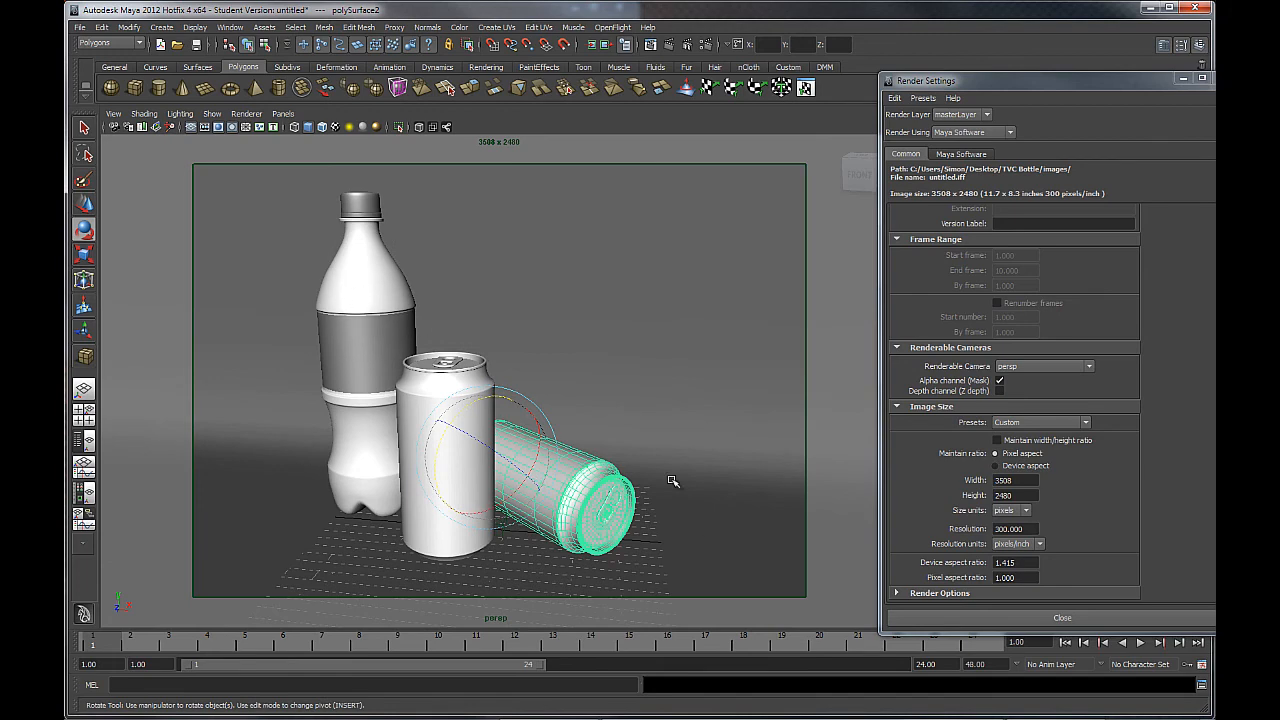
pyautogui.keyDown('alt'); pyautogui.moveTo(648, 444); pyautogui.dragTo(548, 385, button='right'); pyautogui.keyUp('alt')
pyautogui.keyDown('alt'); pyautogui.moveTo(648, 388); pyautogui.dragTo(540, 434); pyautogui.keyUp('alt')
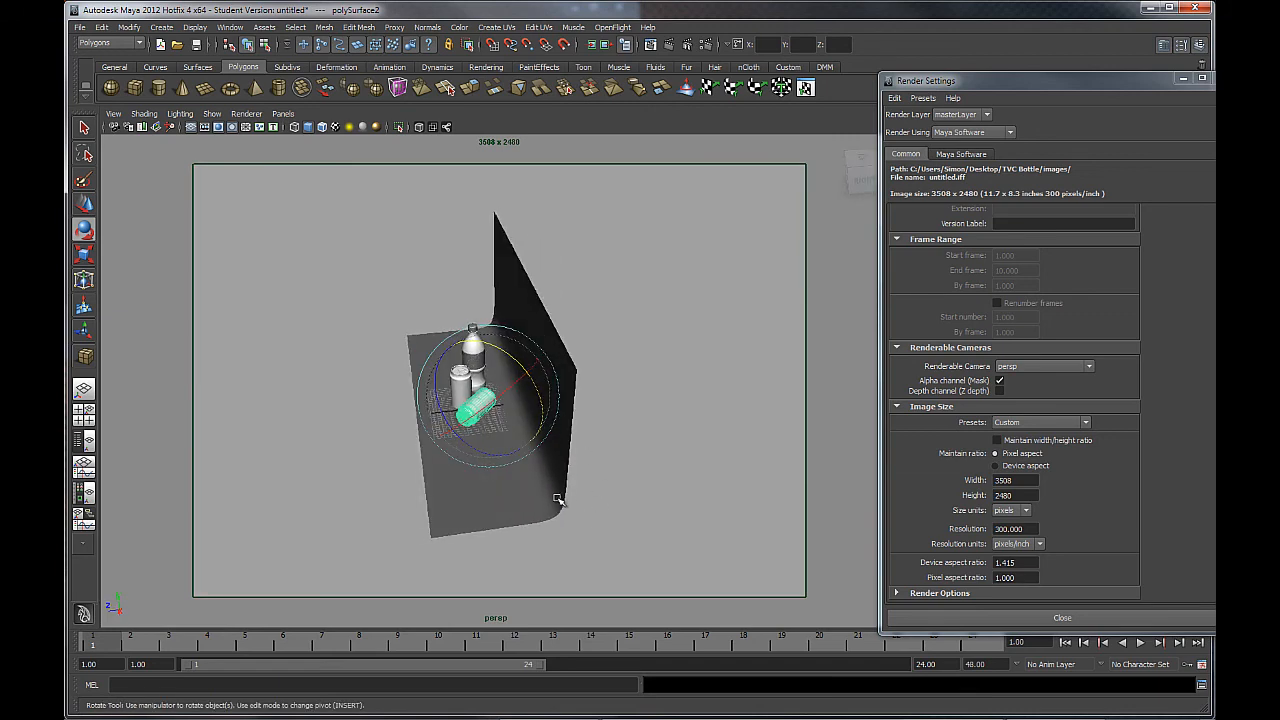
# Scale the curved backdrop pCube1 wider along X so it extends past both sides.
pyautogui.click(557, 499)
pyautogui.keyDown('alt'); pyautogui.moveTo(532, 520); pyautogui.dragTo(560, 464); pyautogui.keyUp('alt')
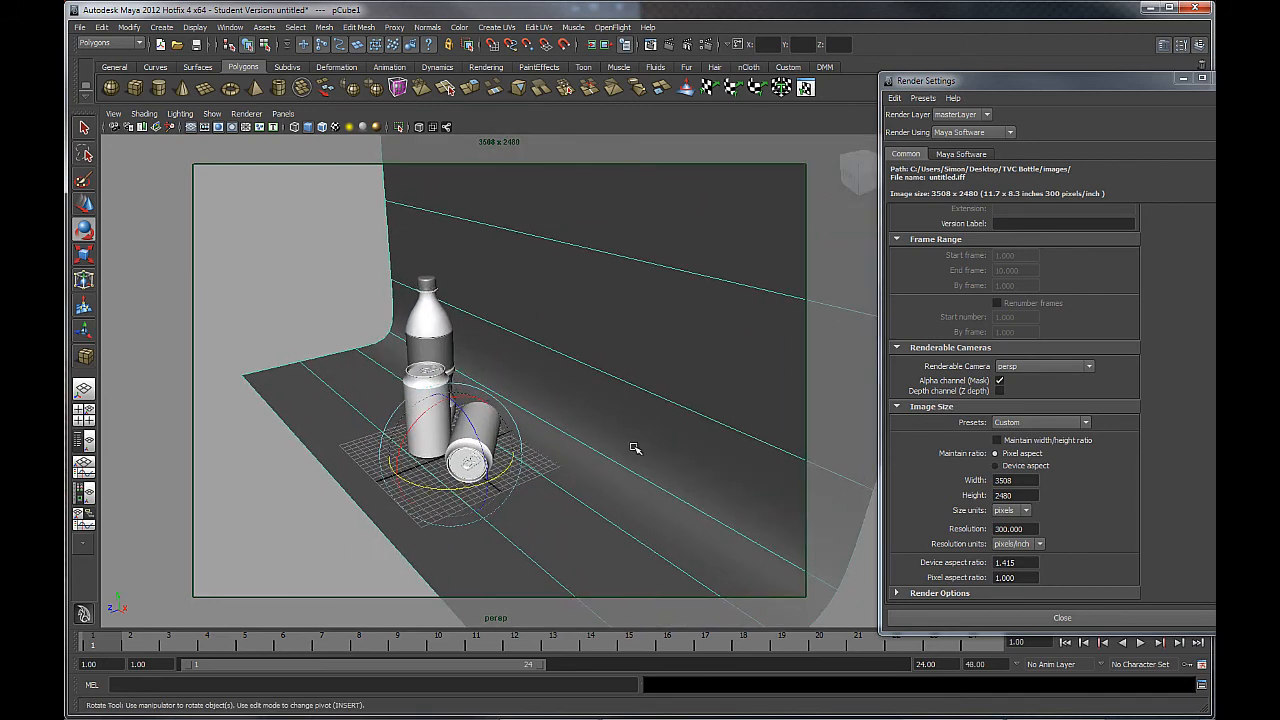
pyautogui.keyDown('alt'); pyautogui.moveTo(636, 449); pyautogui.dragTo(558, 423); pyautogui.keyUp('alt')
pyautogui.keyDown('alt'); pyautogui.moveTo(608, 484); pyautogui.dragTo(495, 490); pyautogui.keyUp('alt')
pyautogui.click(85, 253)
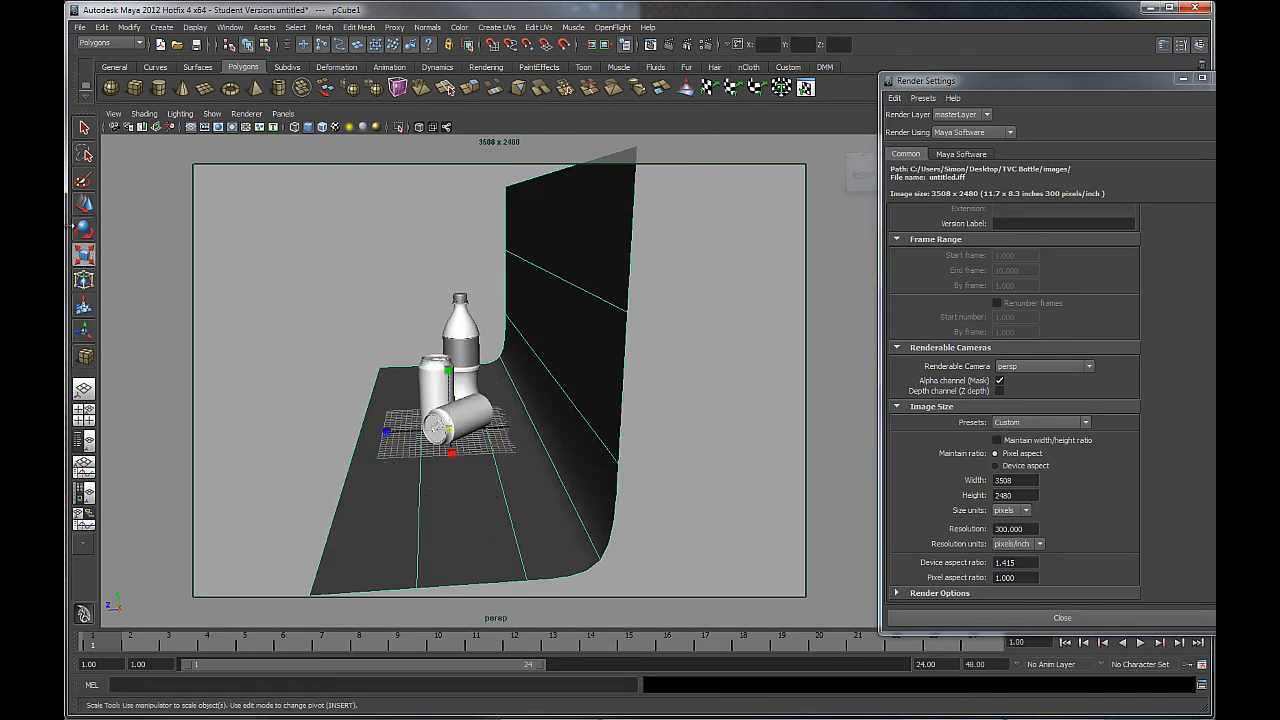
pyautogui.moveTo(390, 432); pyautogui.dragTo(315, 422)
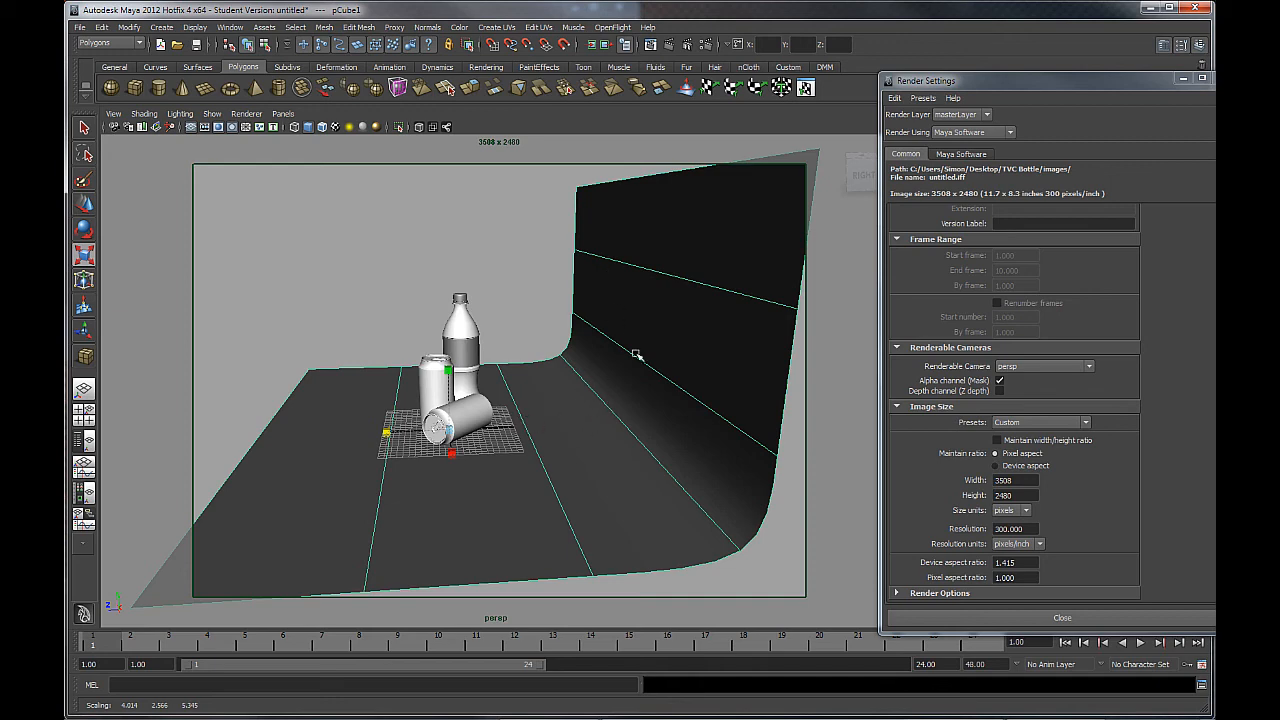
# Reframe the perspective camera close on the bottle and both cans, filling the render gate.
pyautogui.keyDown('alt'); pyautogui.moveTo(397, 449); pyautogui.dragTo(535, 425); pyautogui.keyUp('alt')
pyautogui.keyDown('alt'); pyautogui.moveTo(535, 425); pyautogui.dragTo(578, 439, button='right'); pyautogui.keyUp('alt')
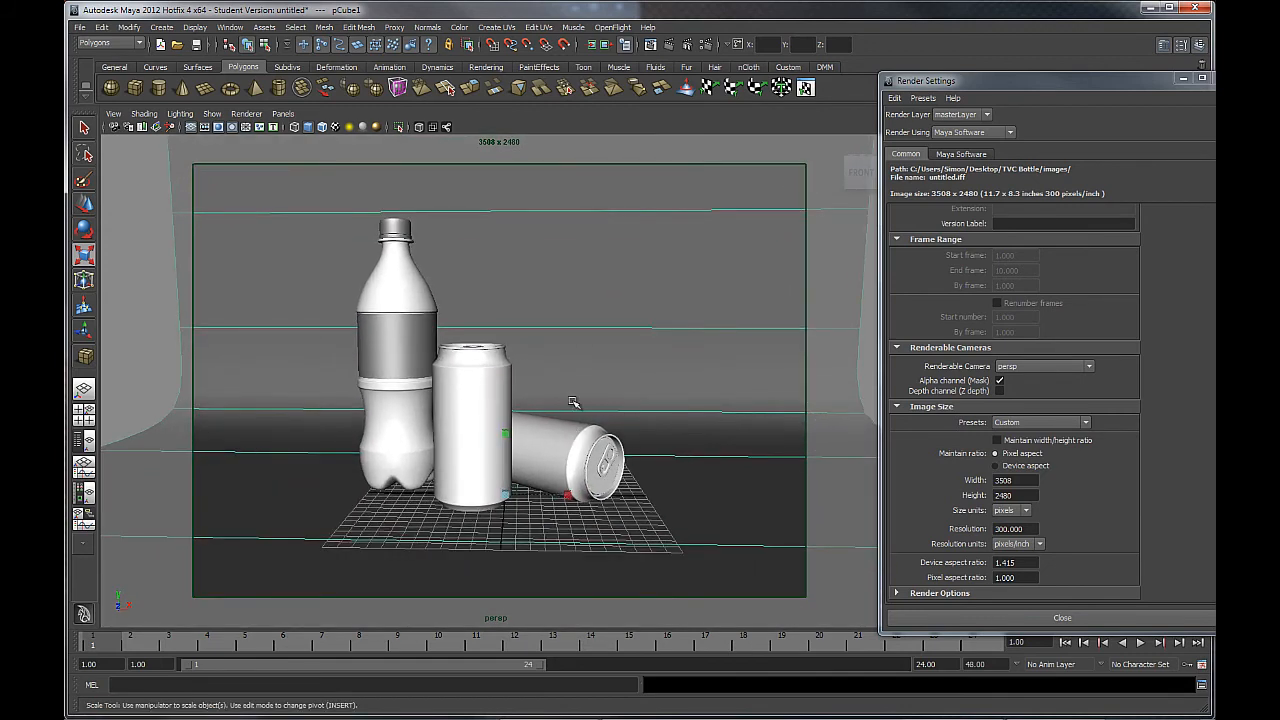
pyautogui.keyDown('alt'); pyautogui.moveTo(575, 403); pyautogui.dragTo(583, 405, button='middle'); pyautogui.keyUp('alt')
pyautogui.keyDown('alt'); pyautogui.moveTo(586, 401); pyautogui.dragTo(589, 407, button='right'); pyautogui.keyUp('alt')
pyautogui.keyDown('alt'); pyautogui.moveTo(584, 400); pyautogui.dragTo(580, 392, button='middle'); pyautogui.keyUp('alt')
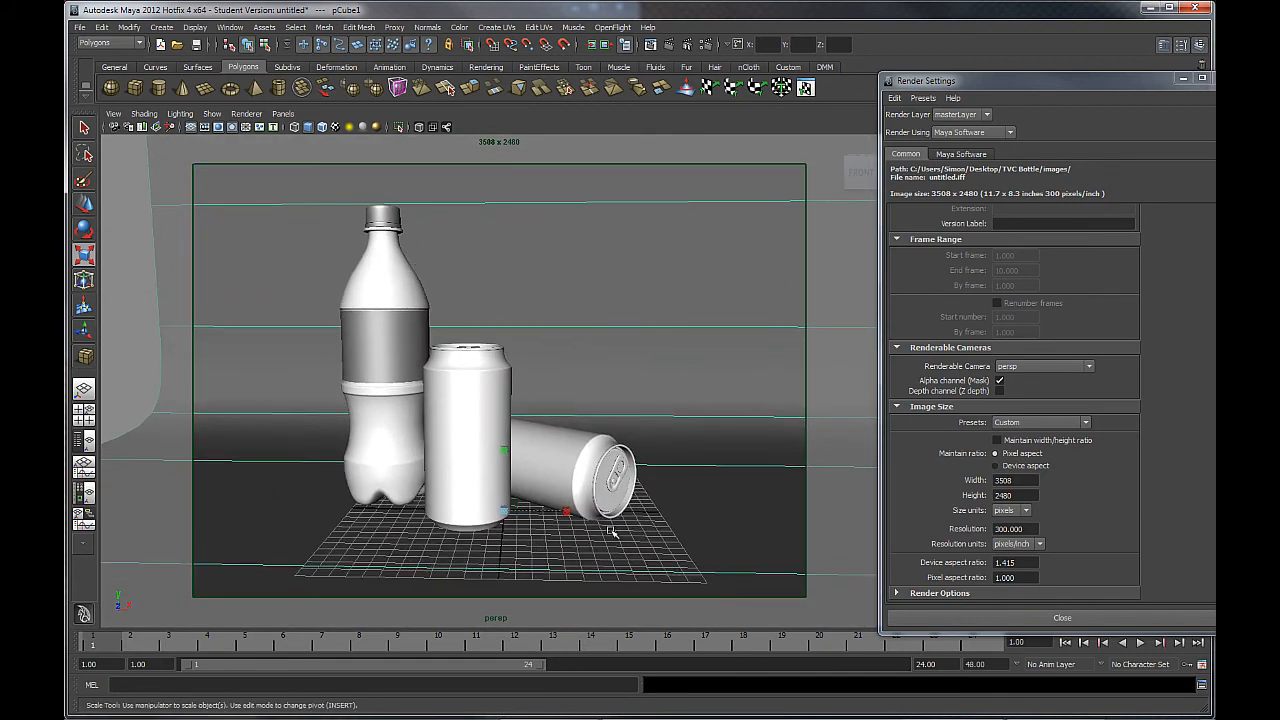
pyautogui.keyDown('alt'); pyautogui.moveTo(613, 532); pyautogui.dragTo(553, 482, button='right'); pyautogui.keyUp('alt')
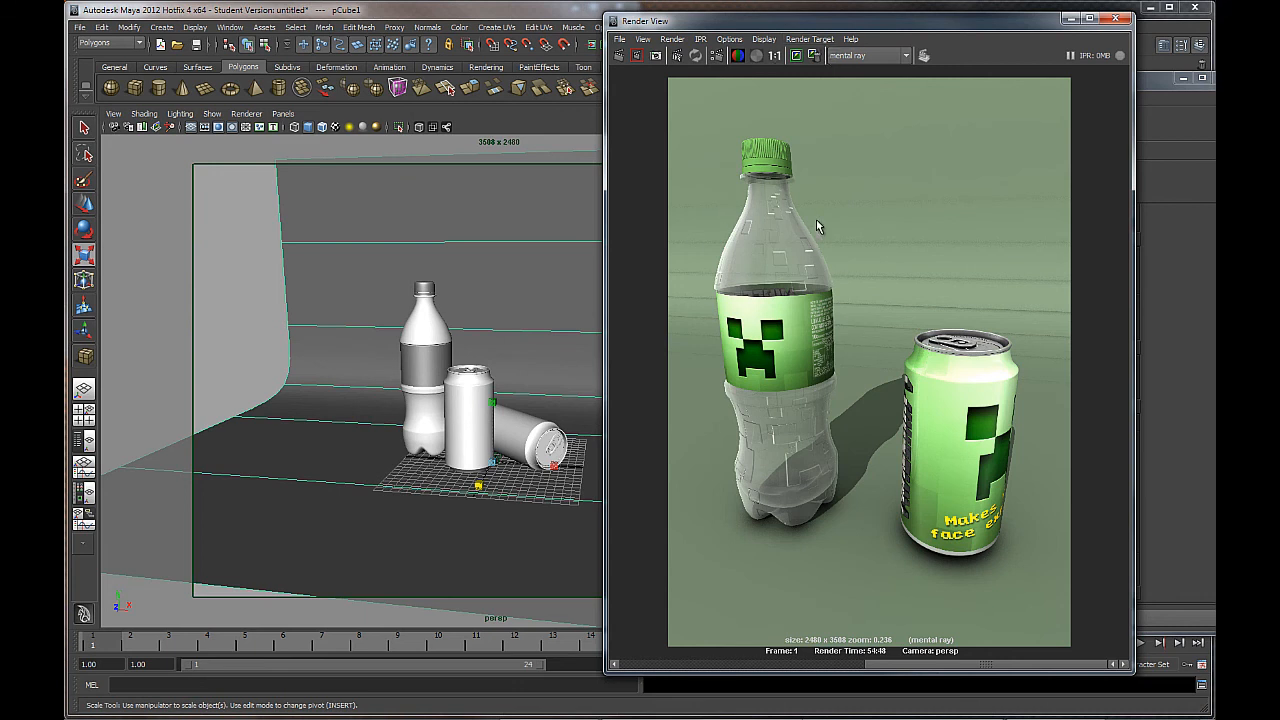
pyautogui.click(775, 57)
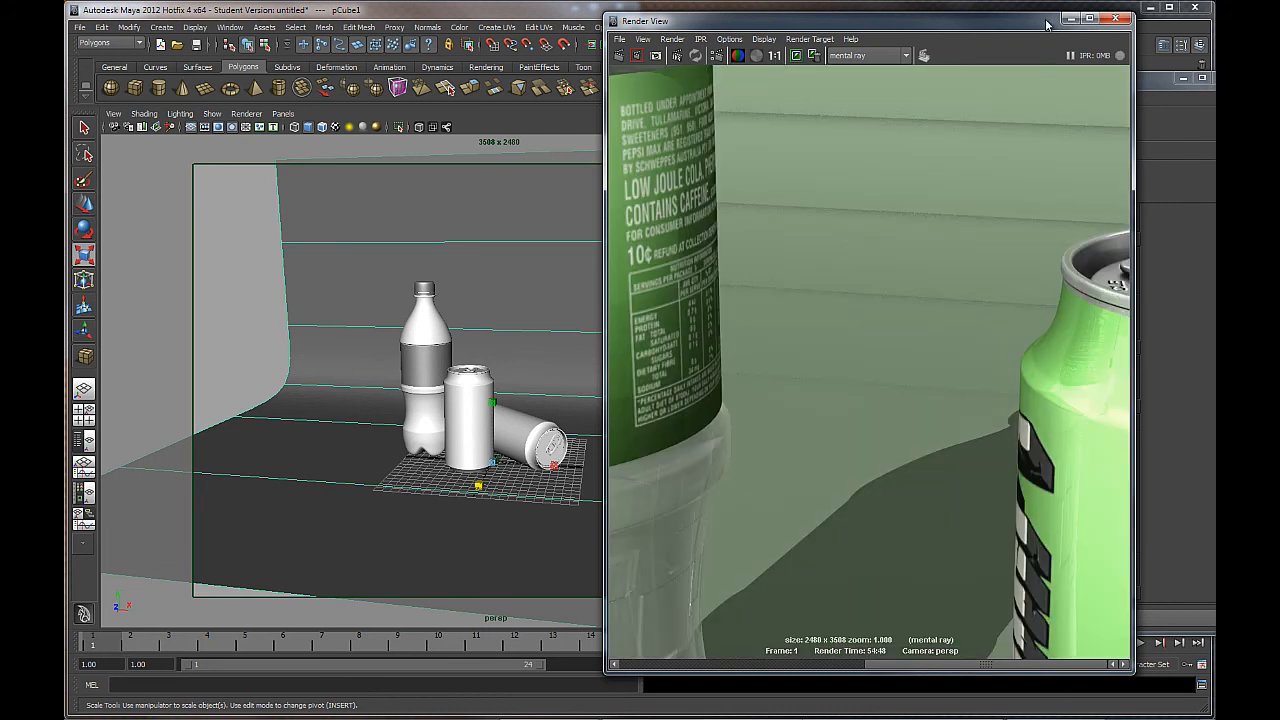
pyautogui.moveTo(1051, 15); pyautogui.dragTo(1060, 1)
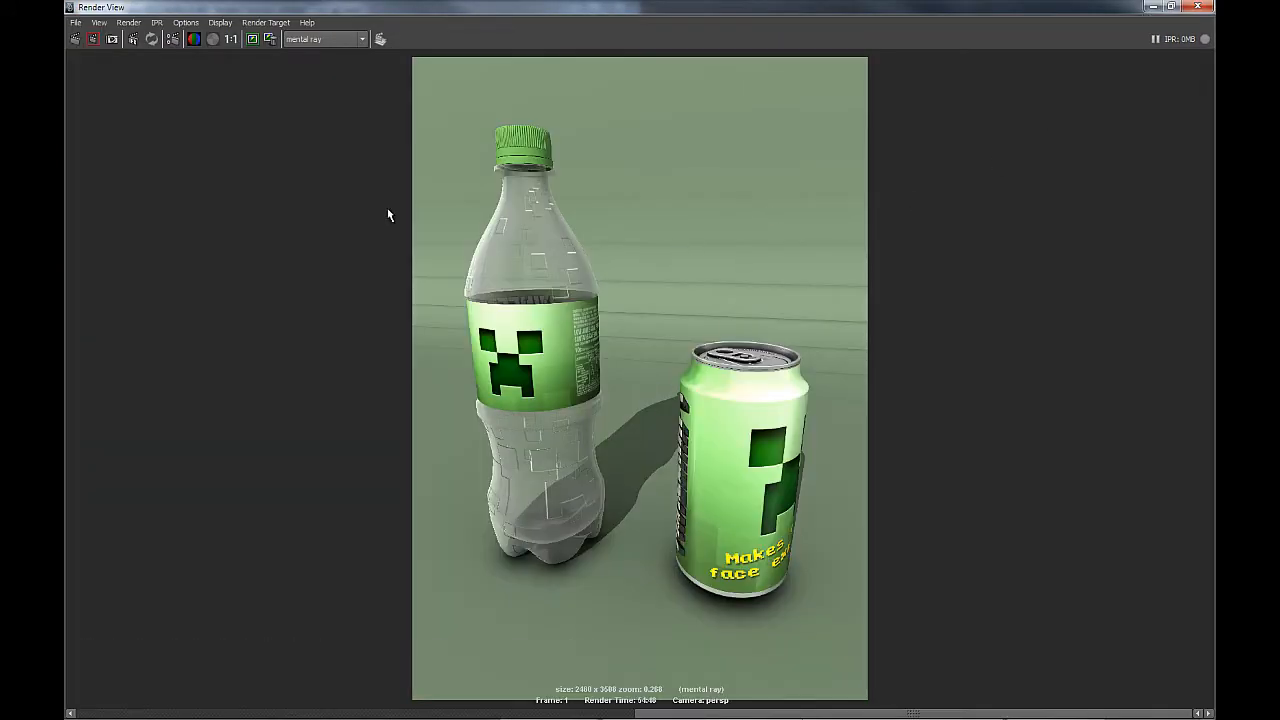
pyautogui.click(246, 40)
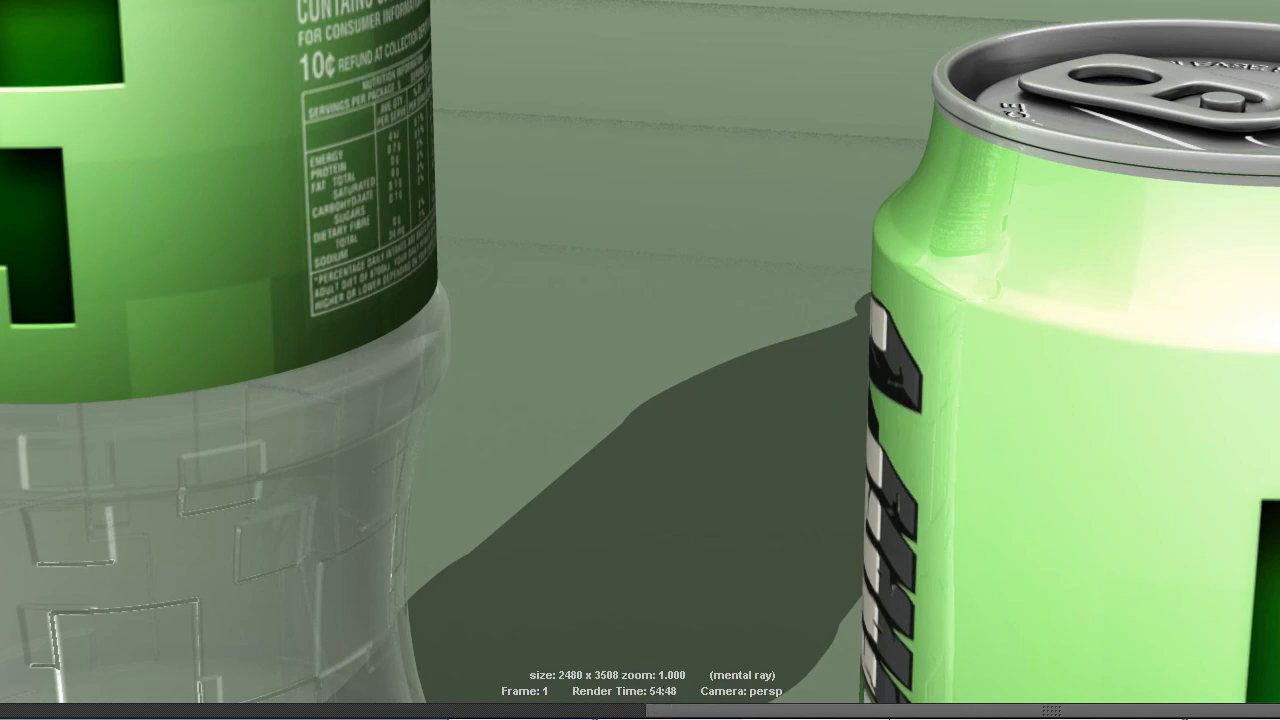
pyautogui.scroll(-5, 584, 272)
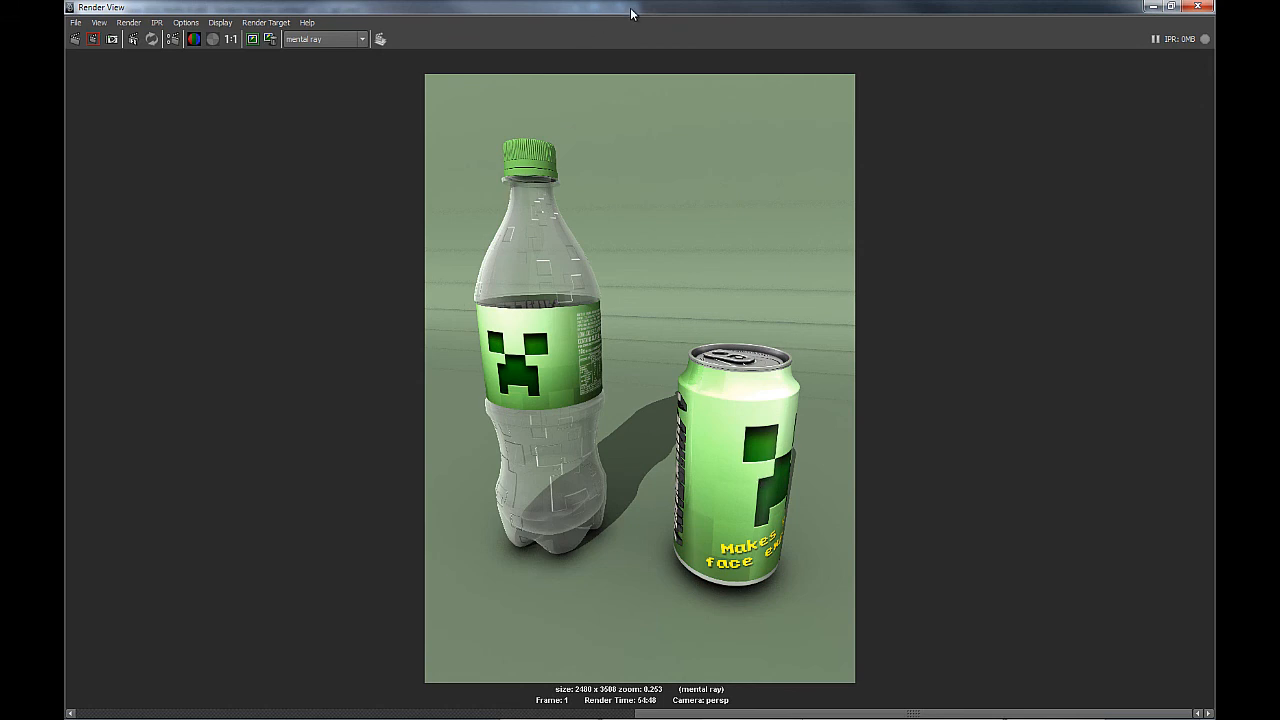
pyautogui.moveTo(631, 13); pyautogui.dragTo(917, 40)
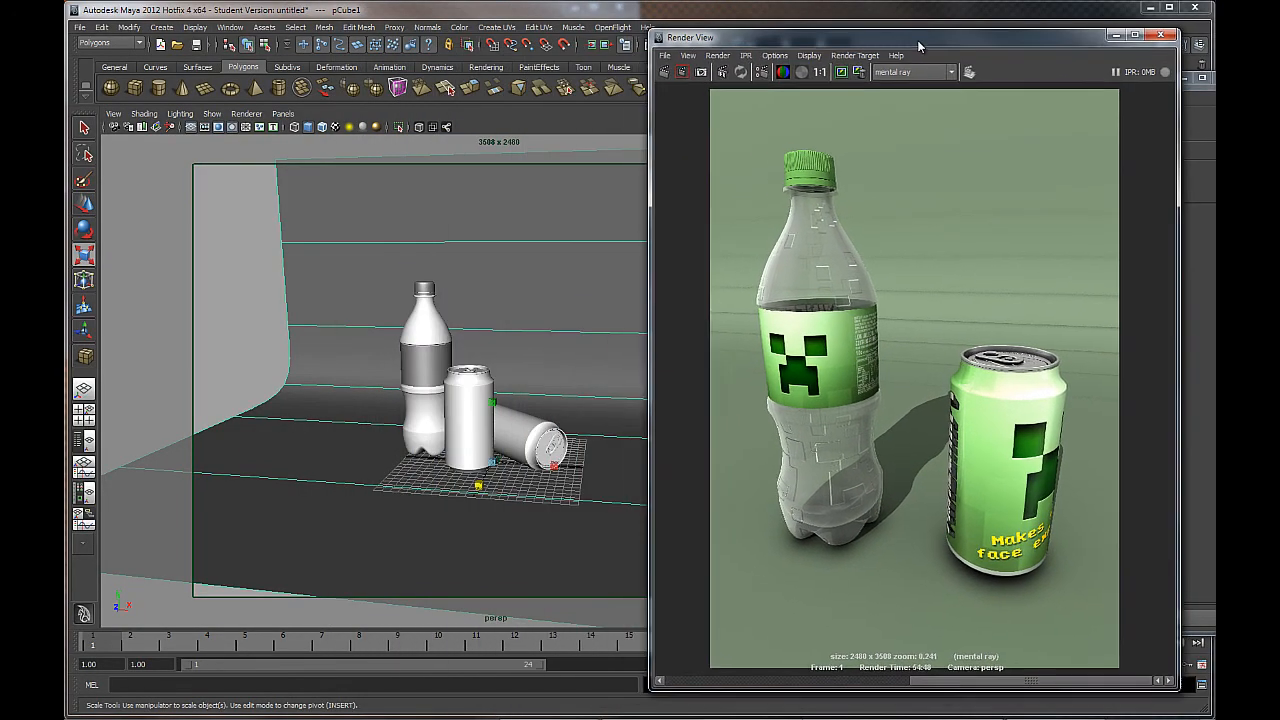